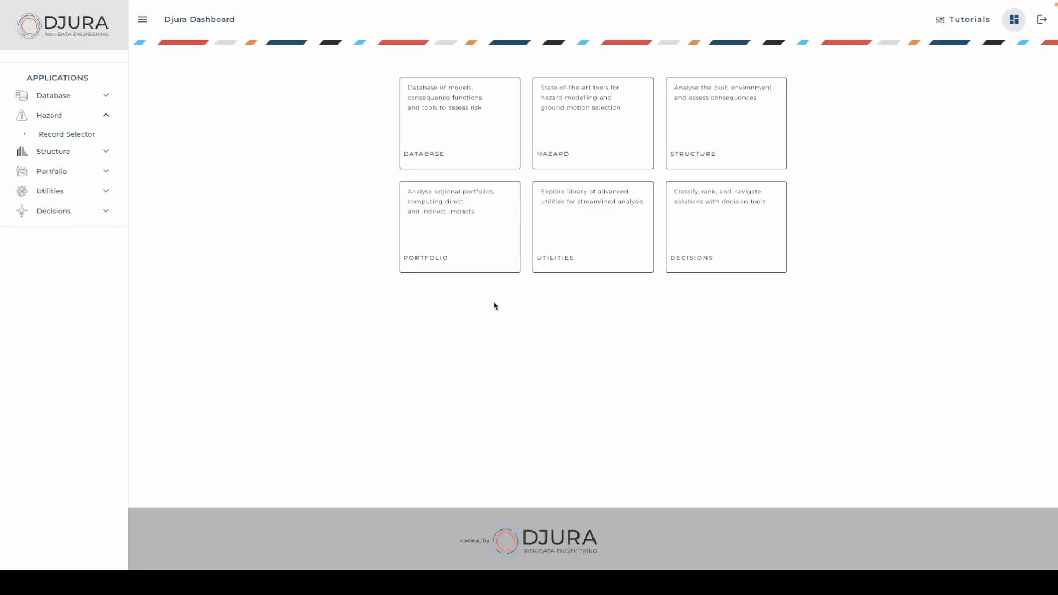
# - Open the Unconditional Selection tool of the hazard Record Selector
pyautogui.click(570, 106)
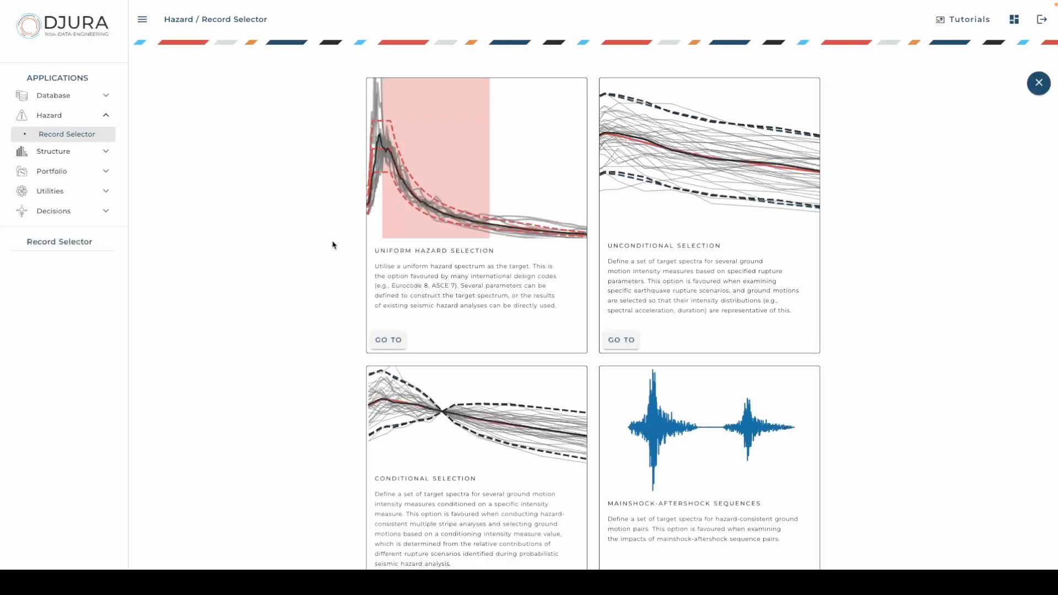
pyautogui.scroll(-1, 289, 287)
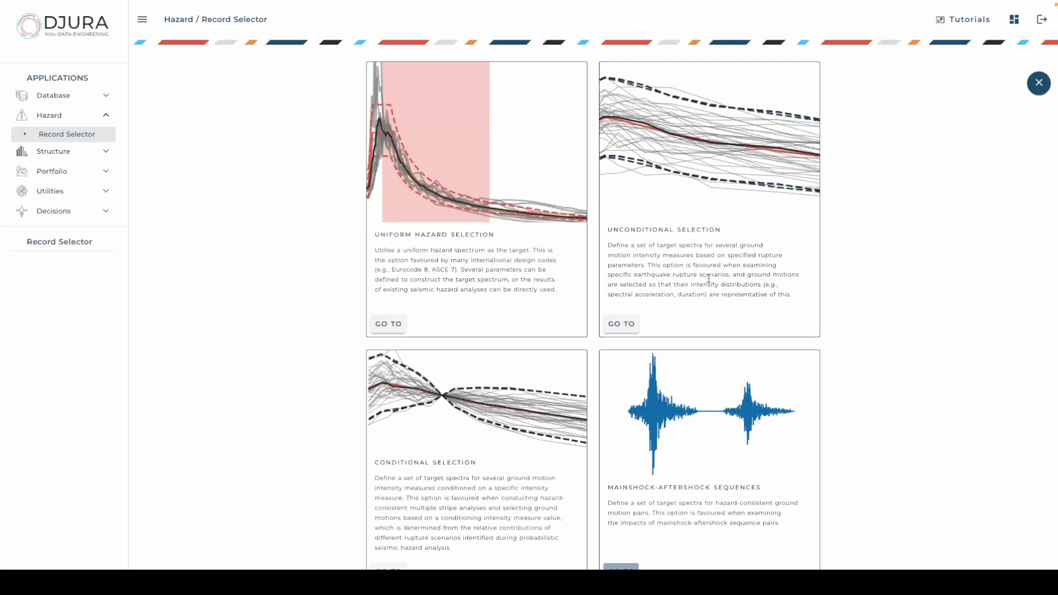
pyautogui.click(624, 324)
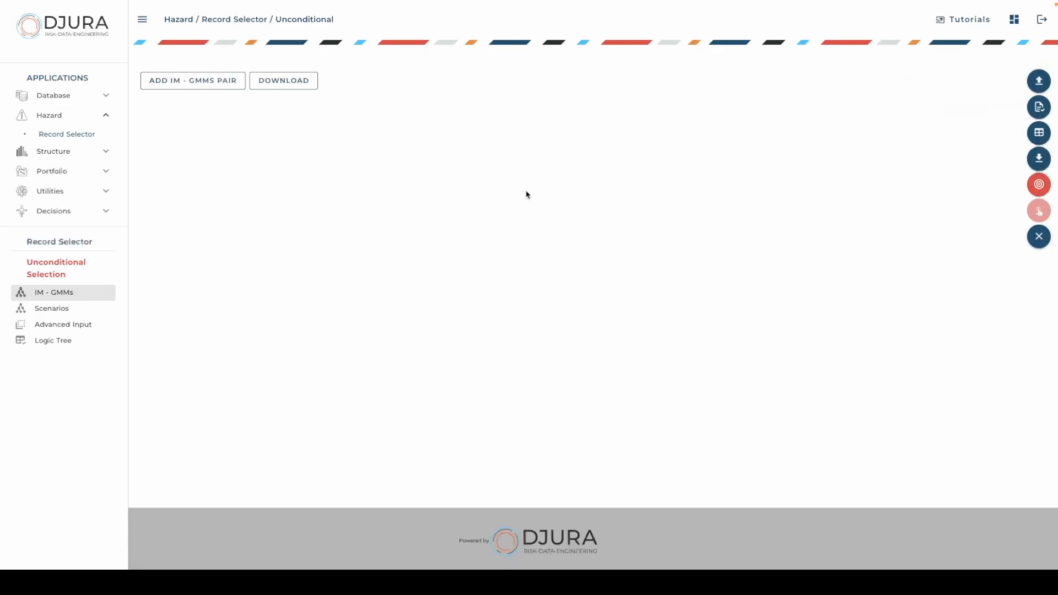
# - Add a first IM-GMMs pair and set its intensity measure to SA
pyautogui.click(189, 83)
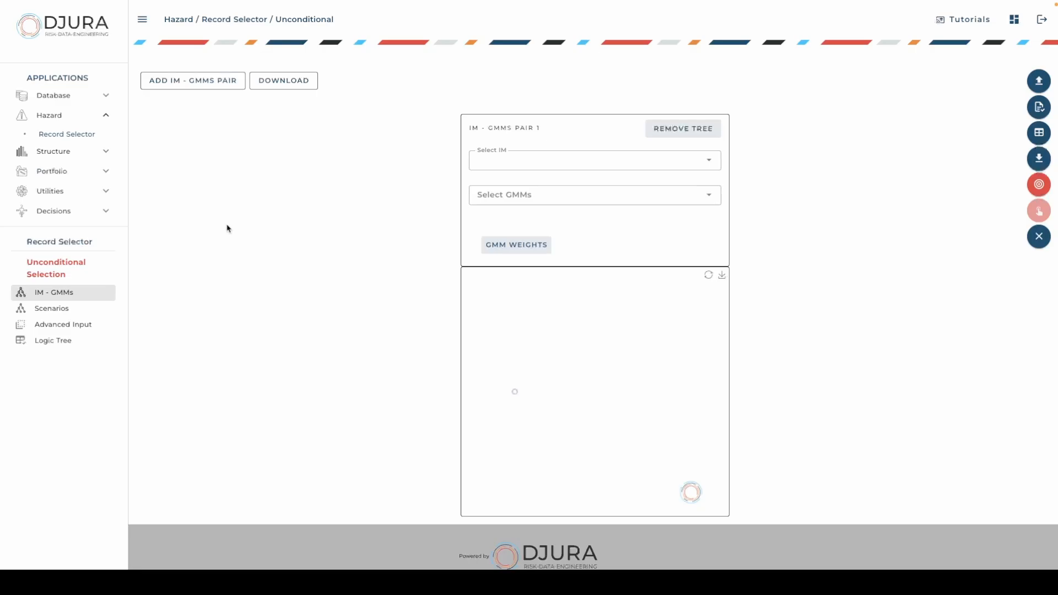
pyautogui.click(531, 161)
pyautogui.scroll(-2, 530, 282)
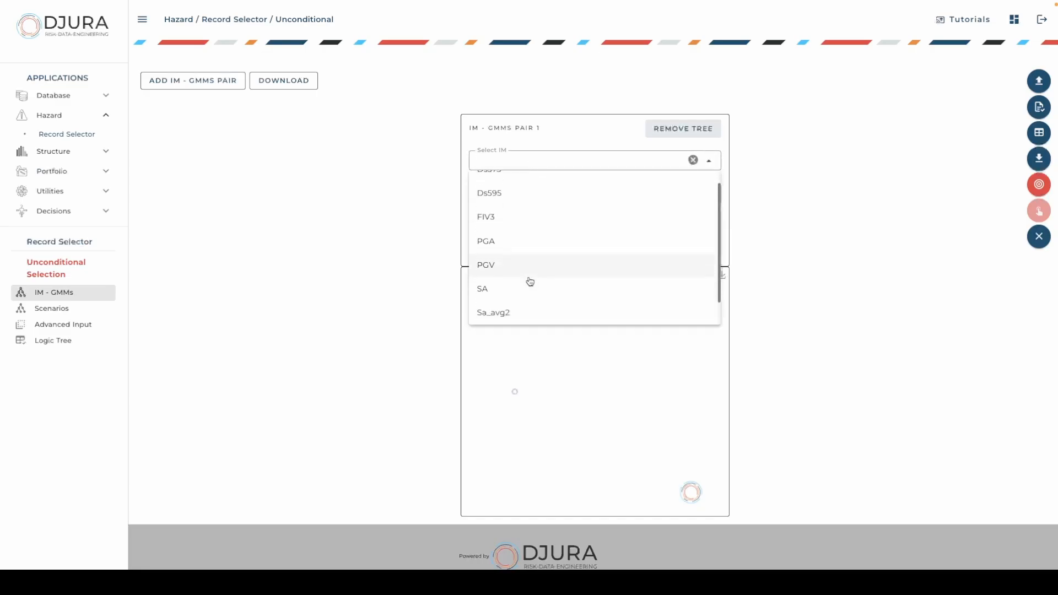
pyautogui.scroll(1, 529, 282)
pyautogui.scroll(1, 530, 281)
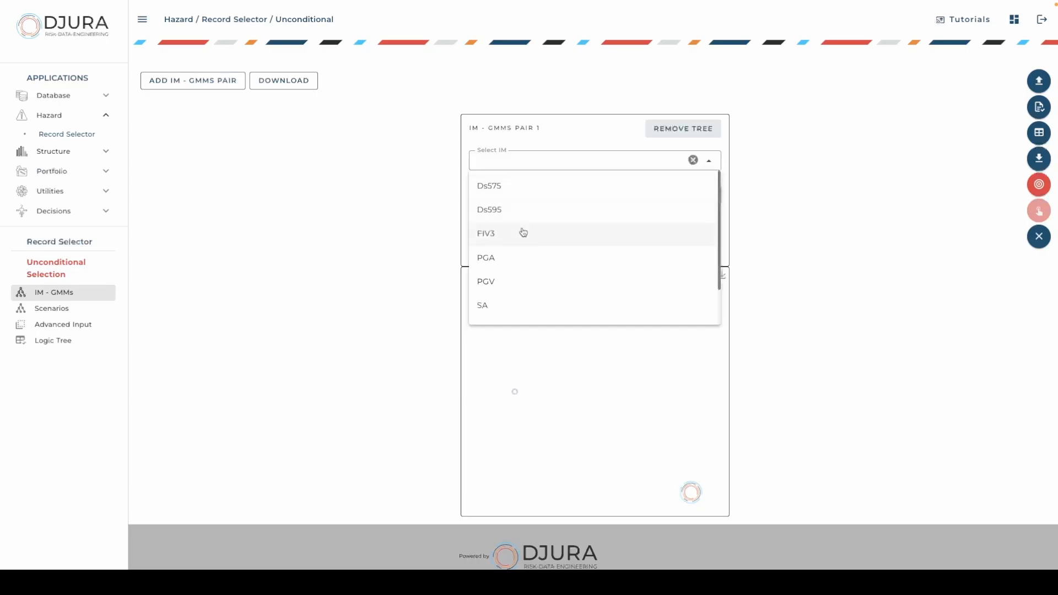
pyautogui.scroll(-1, 517, 282)
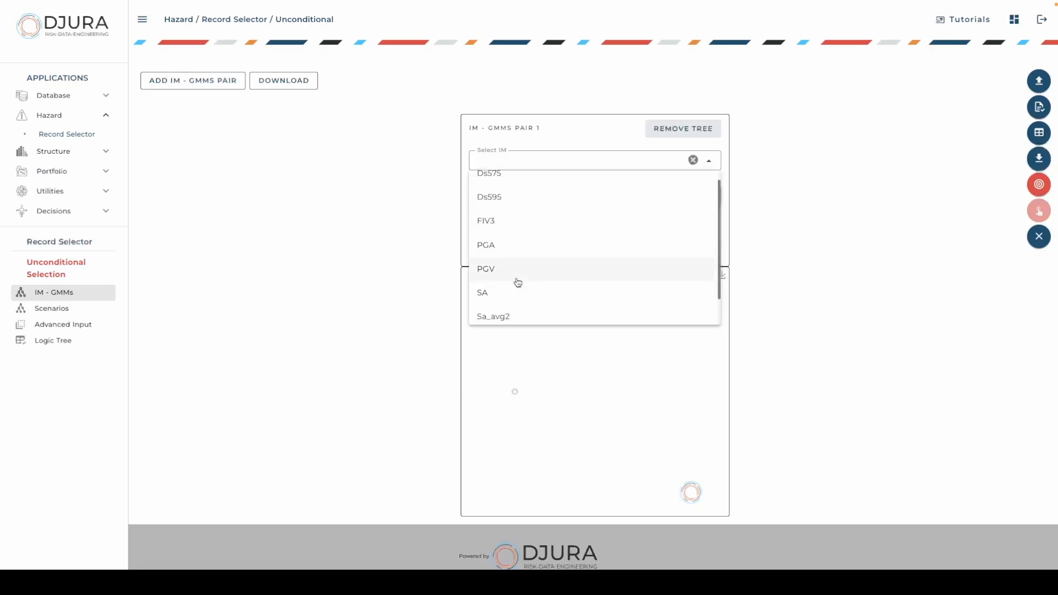
pyautogui.scroll(-1, 517, 282)
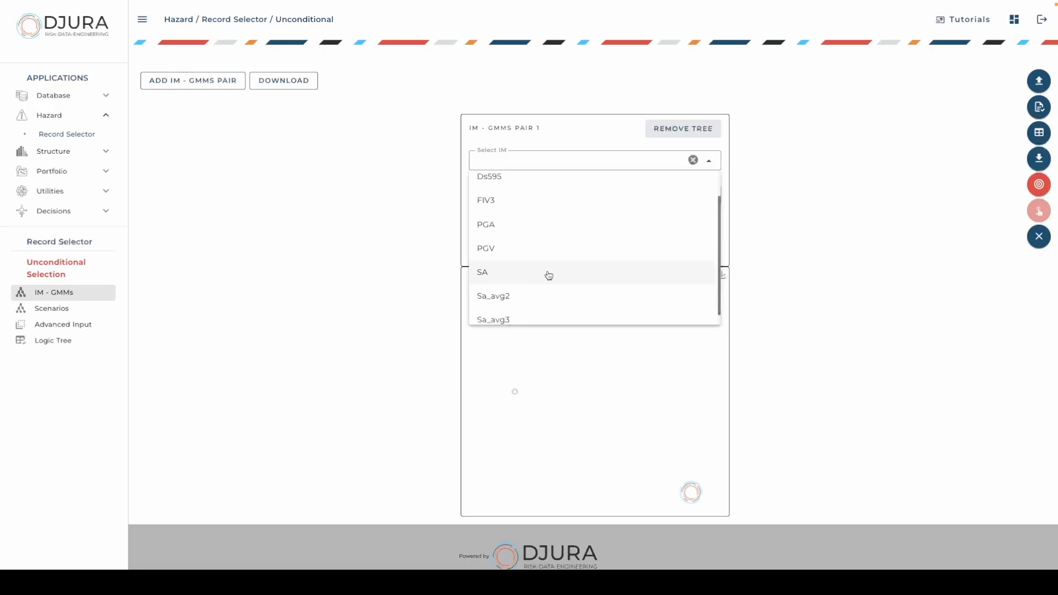
pyautogui.scroll(-1, 549, 276)
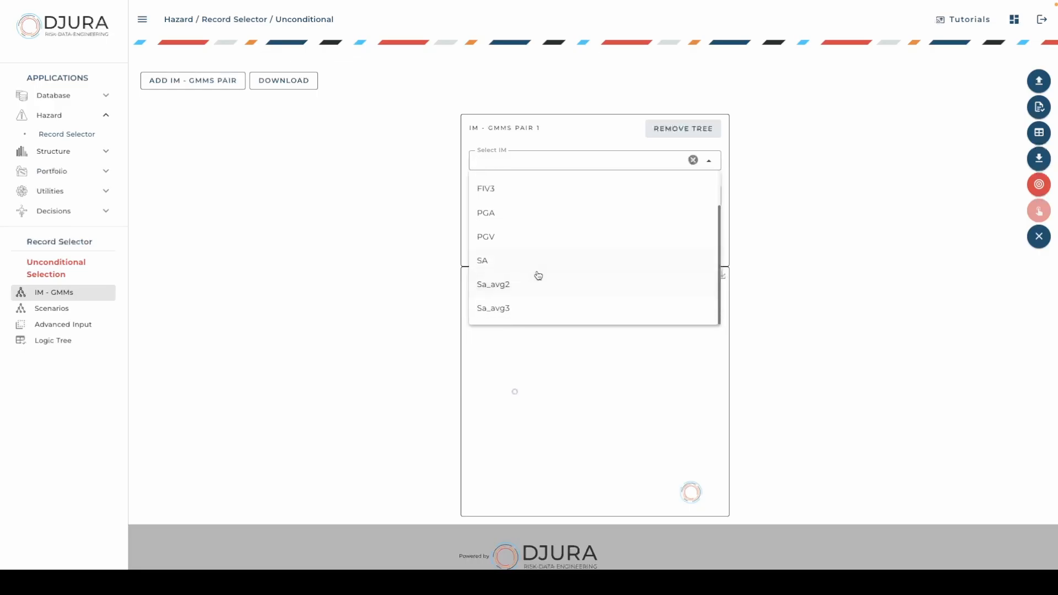
pyautogui.scroll(1, 542, 269)
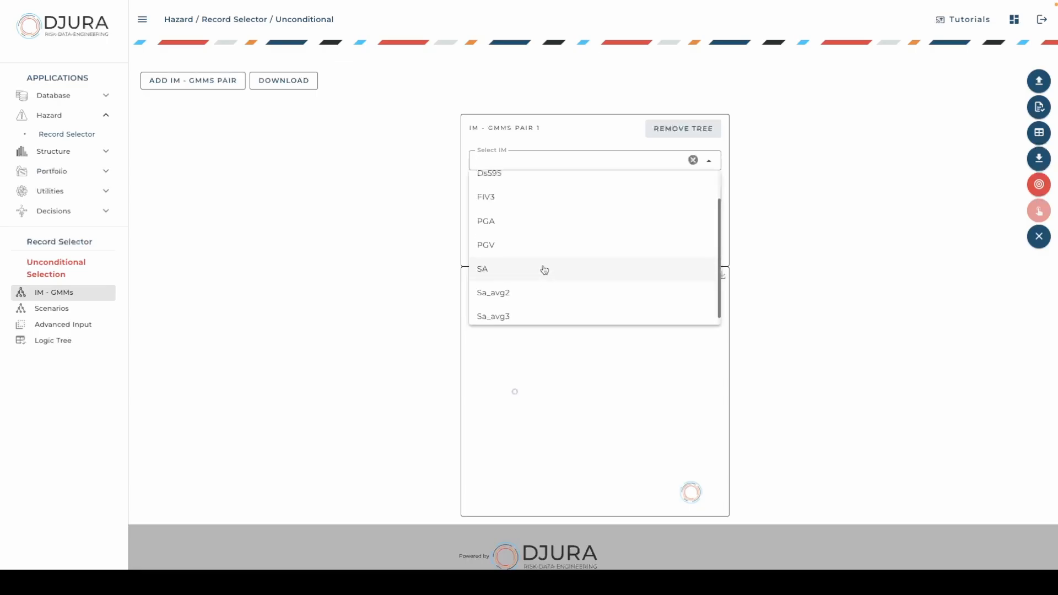
pyautogui.click(544, 270)
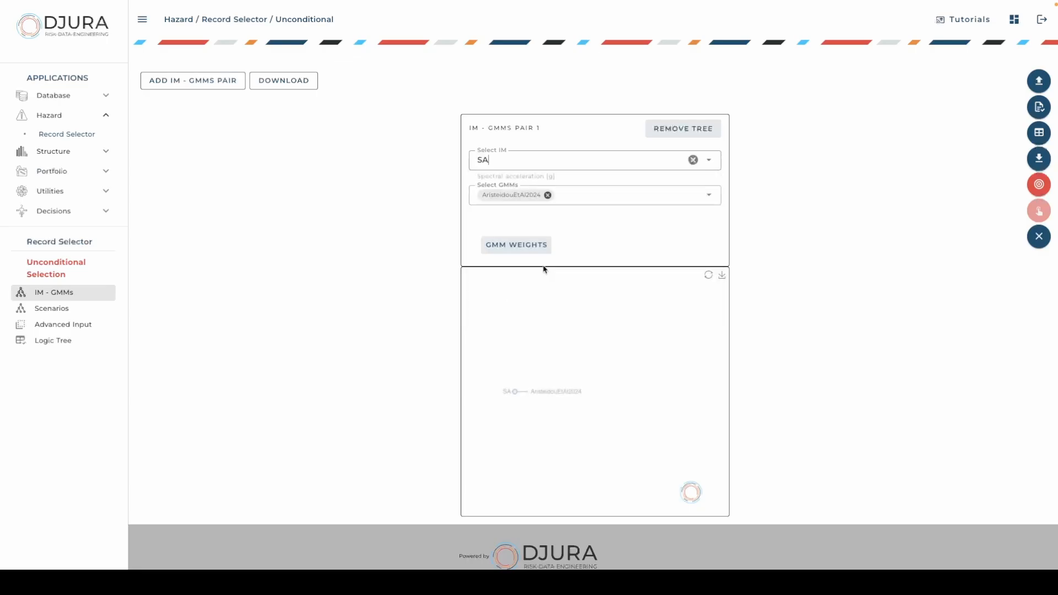
# - Add the ground motion models BooreAtkinson2008 and BooreAtkinson2011 to IM-GMMs pair 1
pyautogui.click(575, 193)
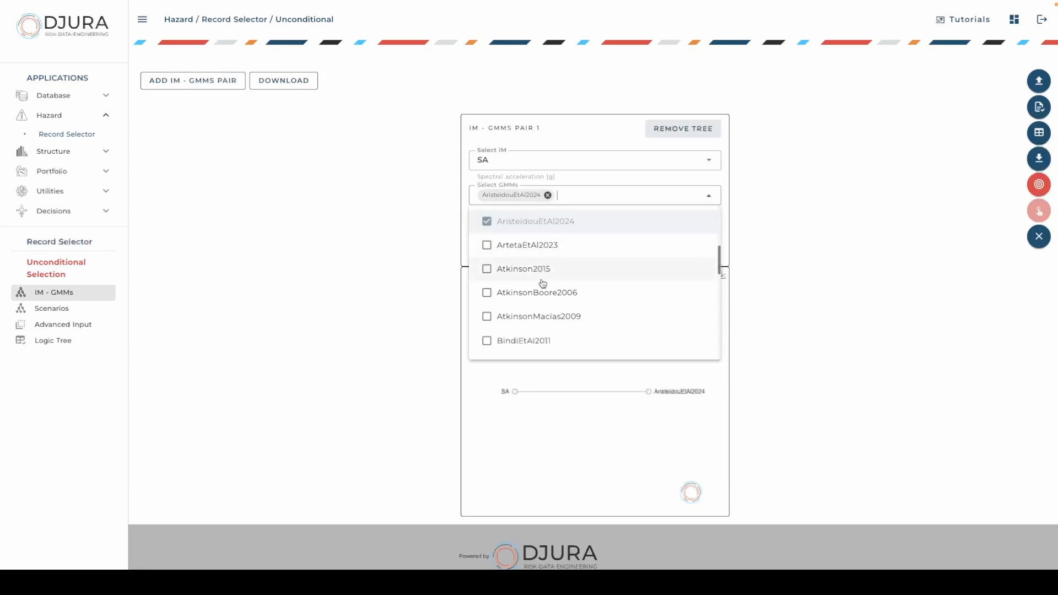
pyautogui.scroll(-2, 542, 283)
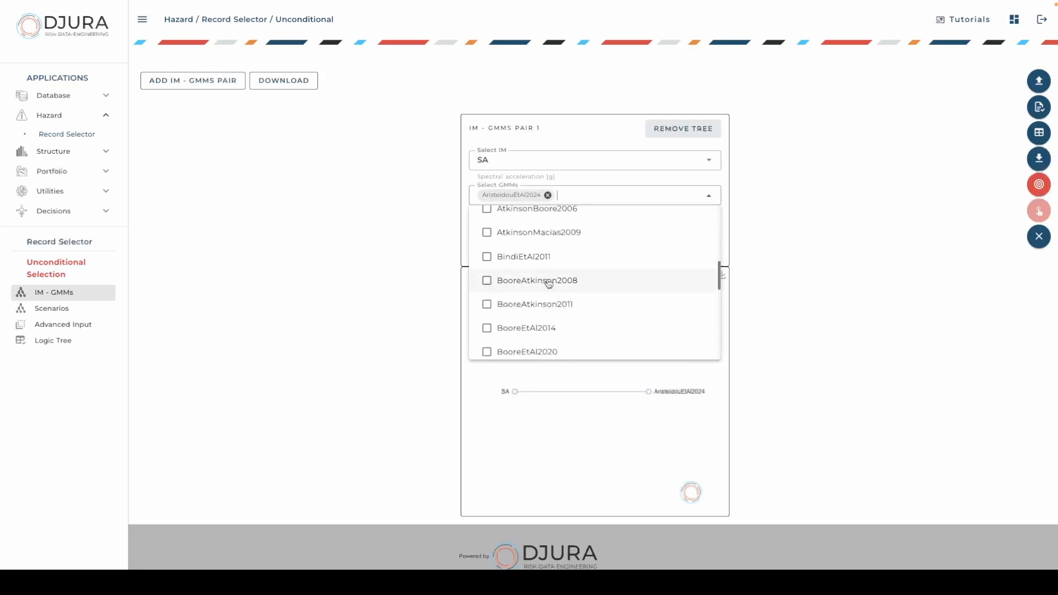
pyautogui.click(550, 282)
pyautogui.scroll(-6, 554, 285)
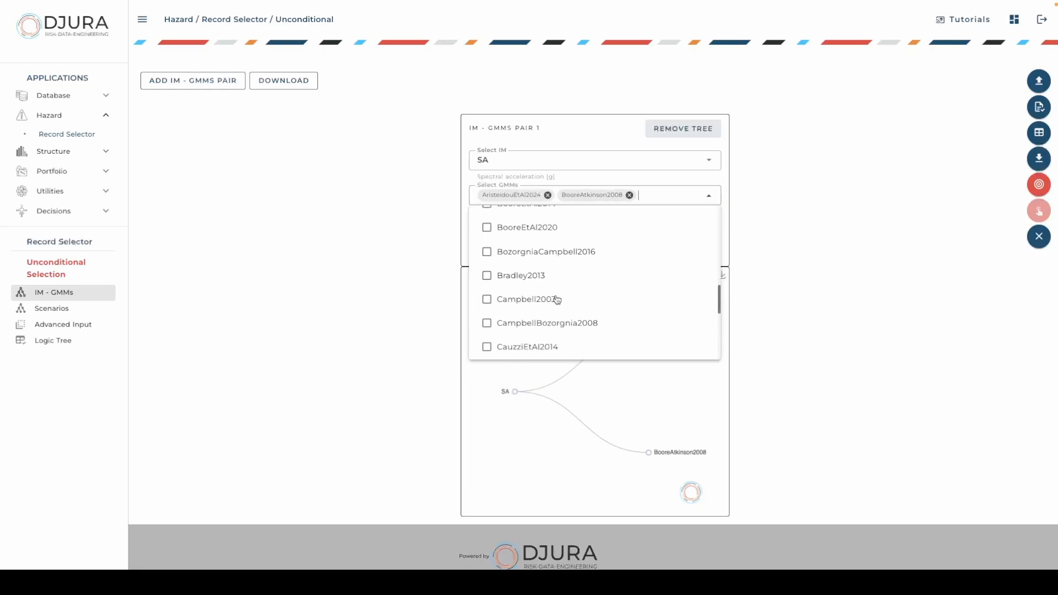
pyautogui.scroll(-1, 557, 299)
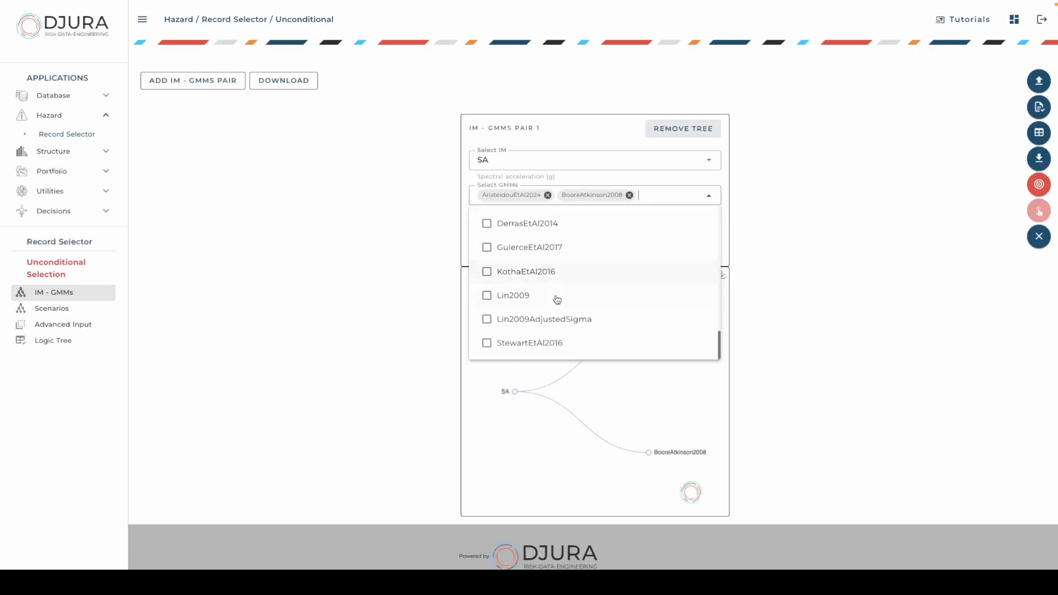
pyautogui.scroll(3, 557, 299)
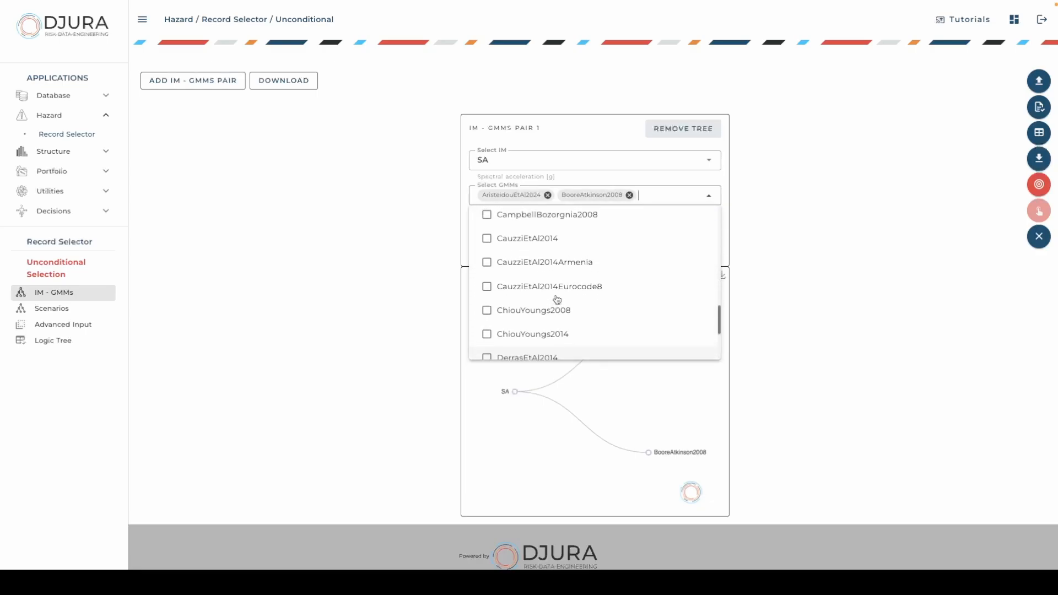
pyautogui.scroll(3, 557, 299)
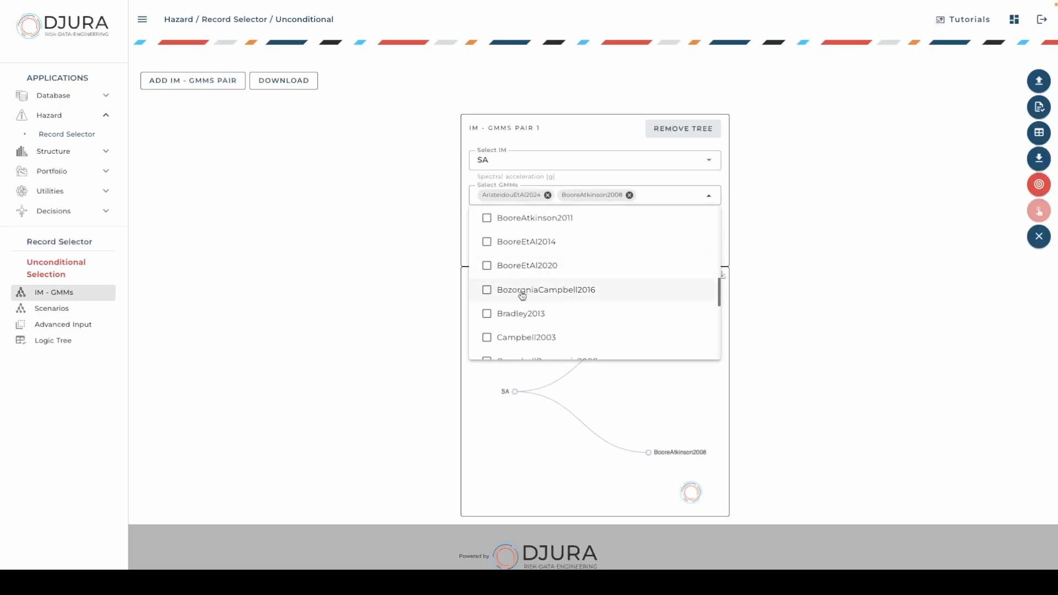
pyautogui.scroll(1, 521, 296)
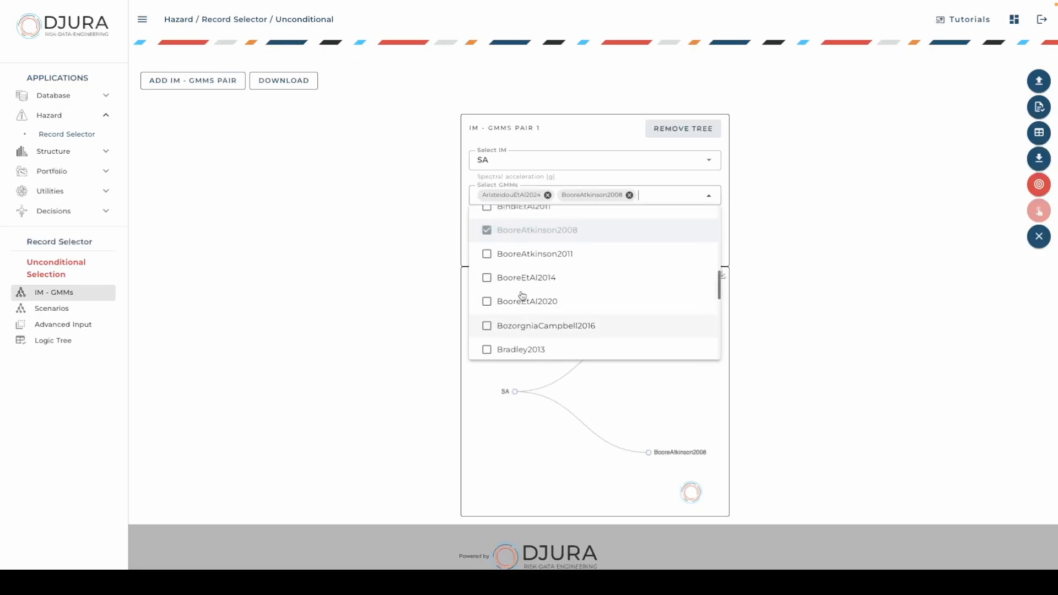
pyautogui.click(546, 259)
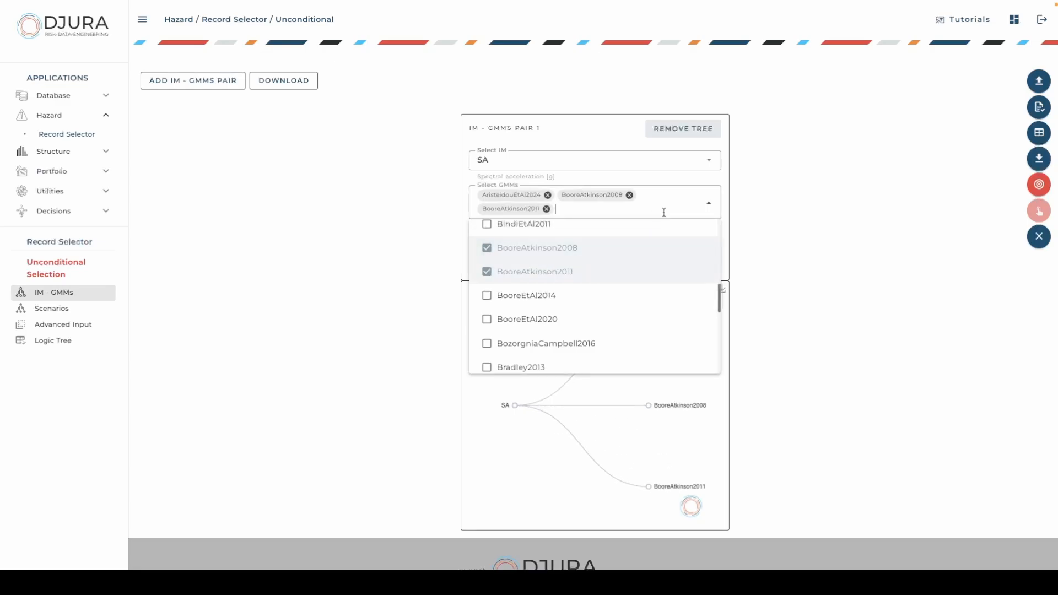
pyautogui.scroll(5, 603, 304)
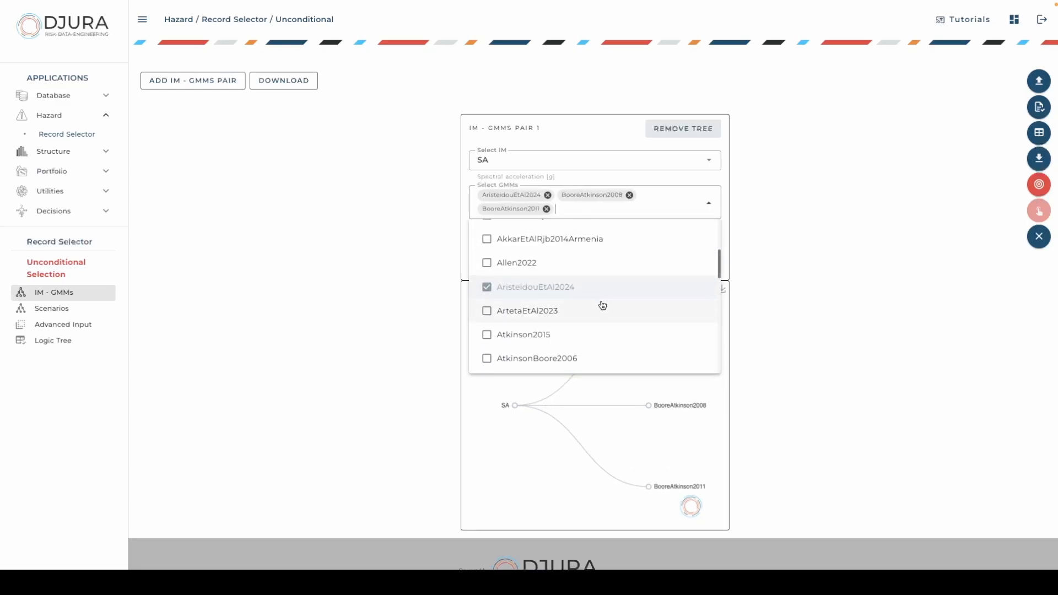
pyautogui.scroll(2, 562, 309)
pyautogui.click(423, 293)
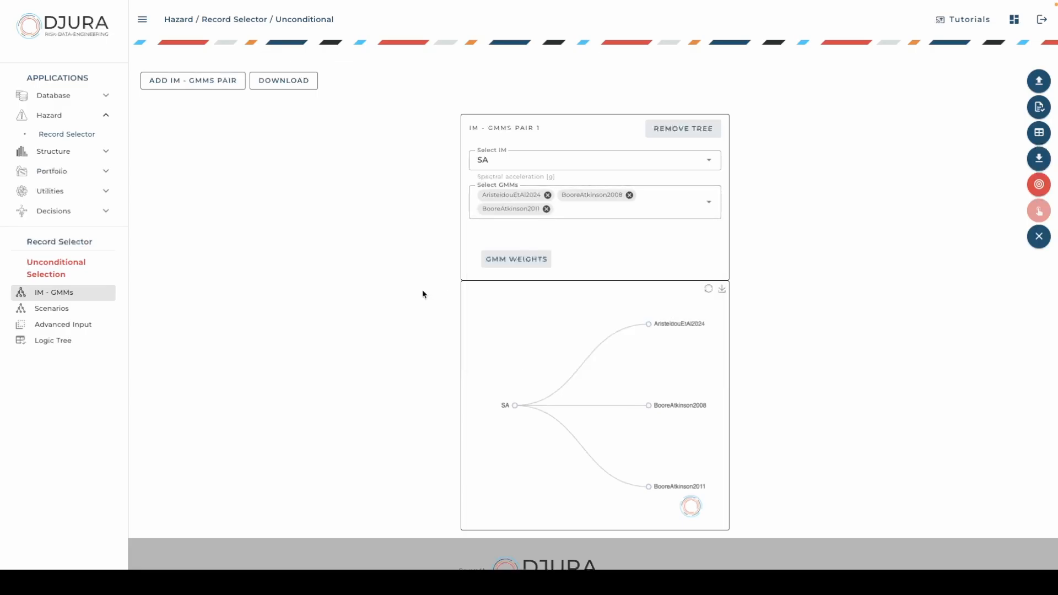
# - Set the GMM weights of pair 1 to 0.4 for AristeidouEtAl2024, 0.4 for BooreAtkinson2008 and 0.2 for BooreAtkinson2011, and check them in the tree
pyautogui.scroll(-1, 426, 374)
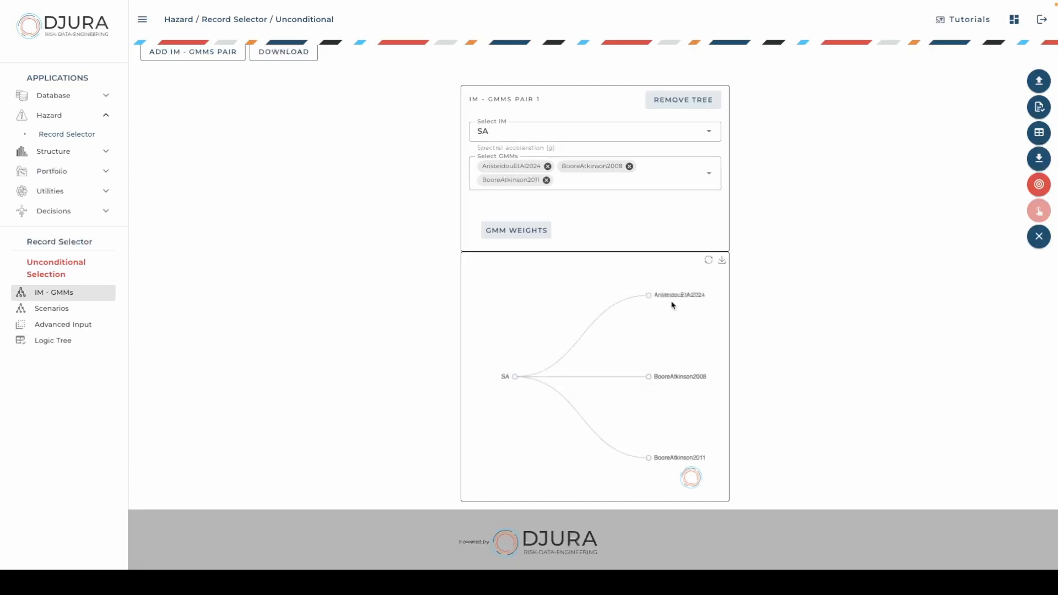
pyautogui.moveTo(687, 303)
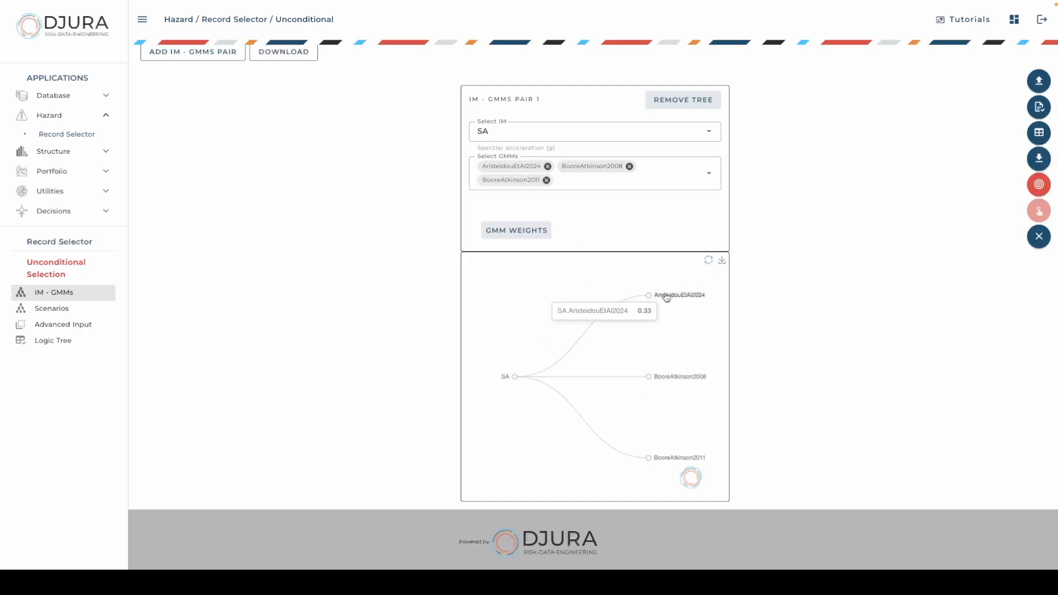
pyautogui.click(521, 231)
pyautogui.moveTo(561, 281); pyautogui.dragTo(526, 282)
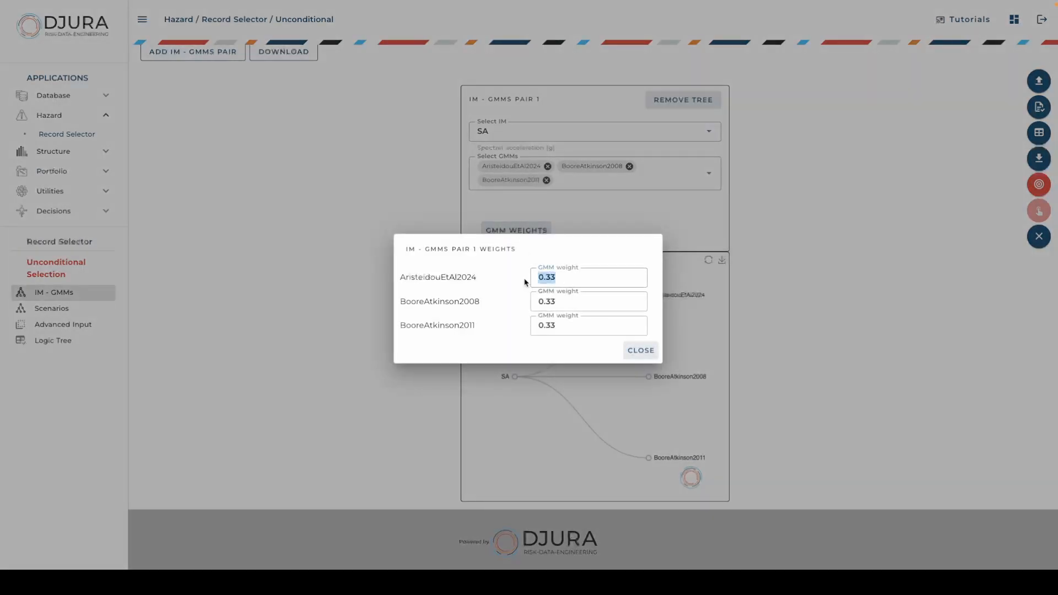
pyautogui.write('0.4')
pyautogui.press('Tab')
pyautogui.write('0.5')
pyautogui.press('BackSpace')
pyautogui.write('4')
pyautogui.press('Tab')
pyautogui.write('.2')
pyautogui.click(634, 349)
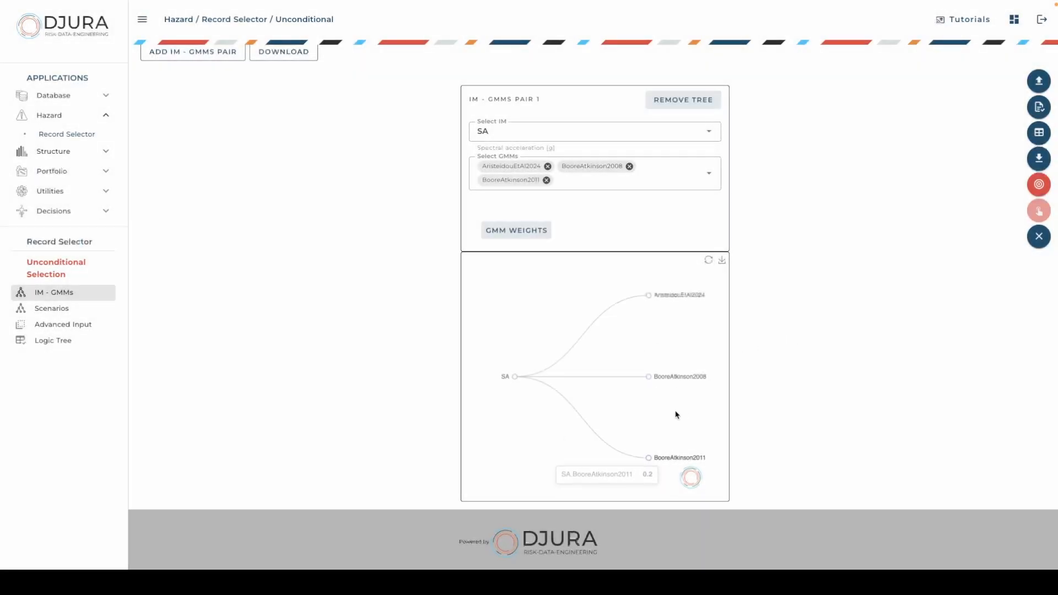
pyautogui.moveTo(677, 385)
pyautogui.moveTo(664, 297)
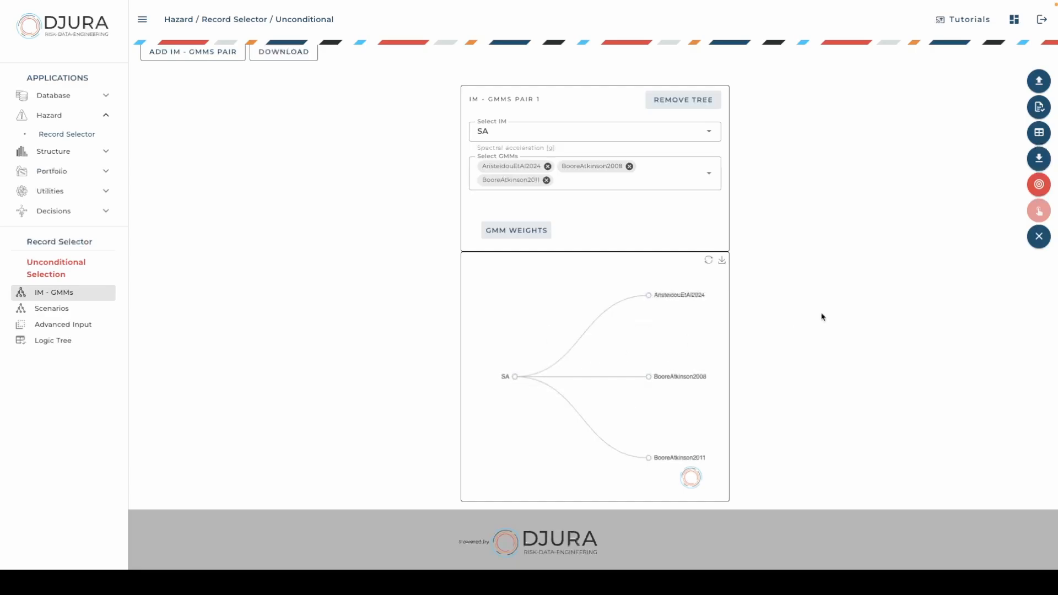
# - Add a second IM-GMMs pair and set its intensity measure to PGV
pyautogui.scroll(1, 307, 232)
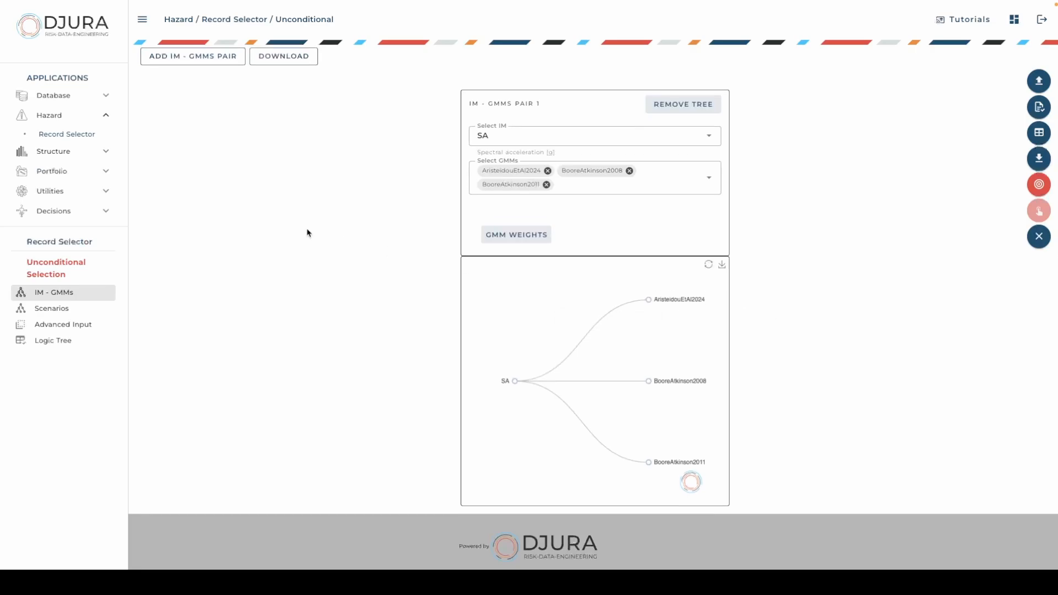
pyautogui.scroll(1, 307, 231)
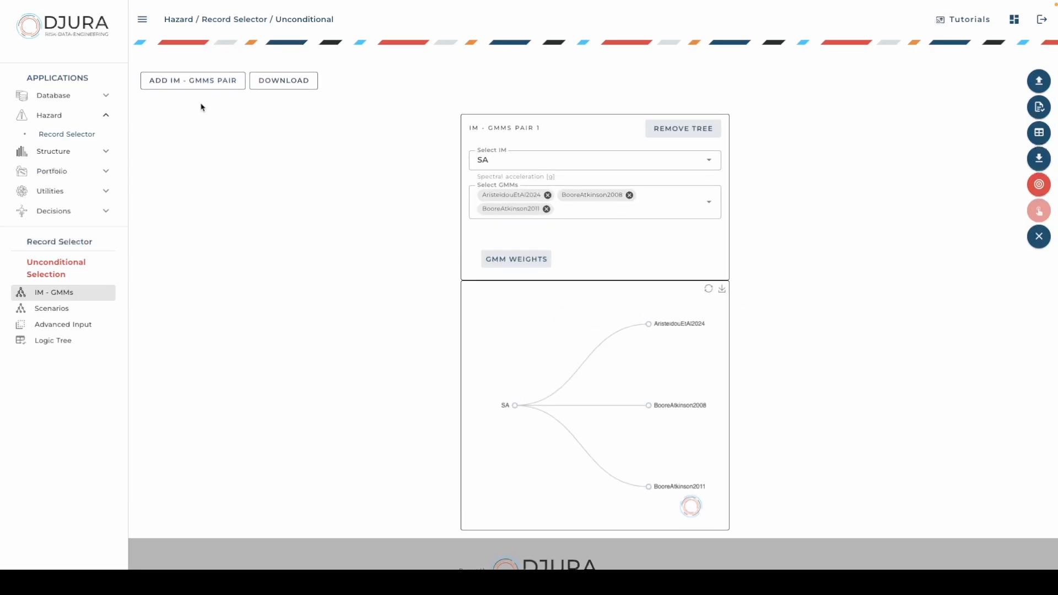
pyautogui.click(186, 85)
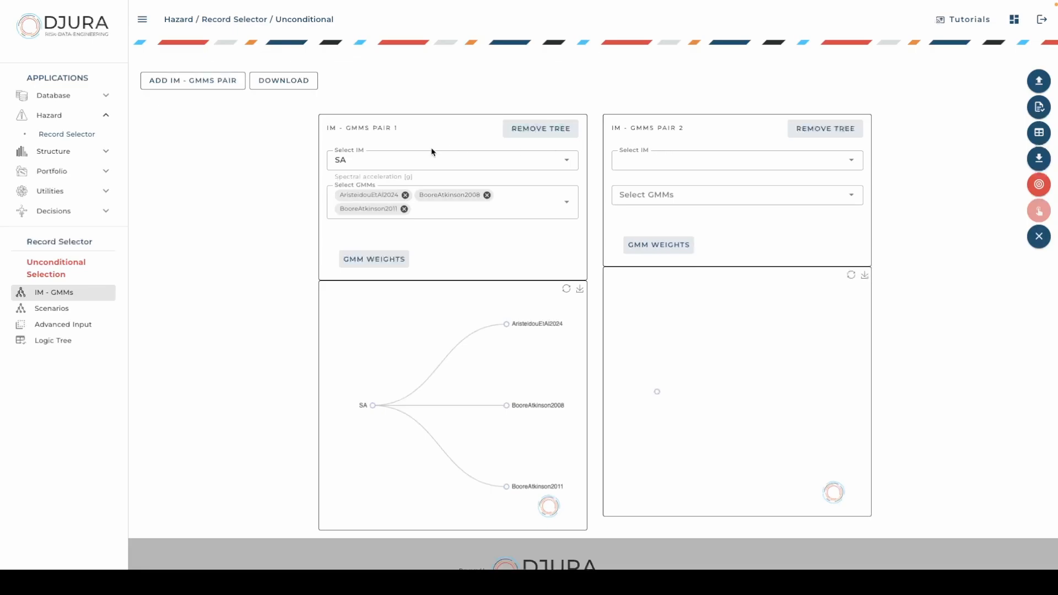
pyautogui.click(642, 160)
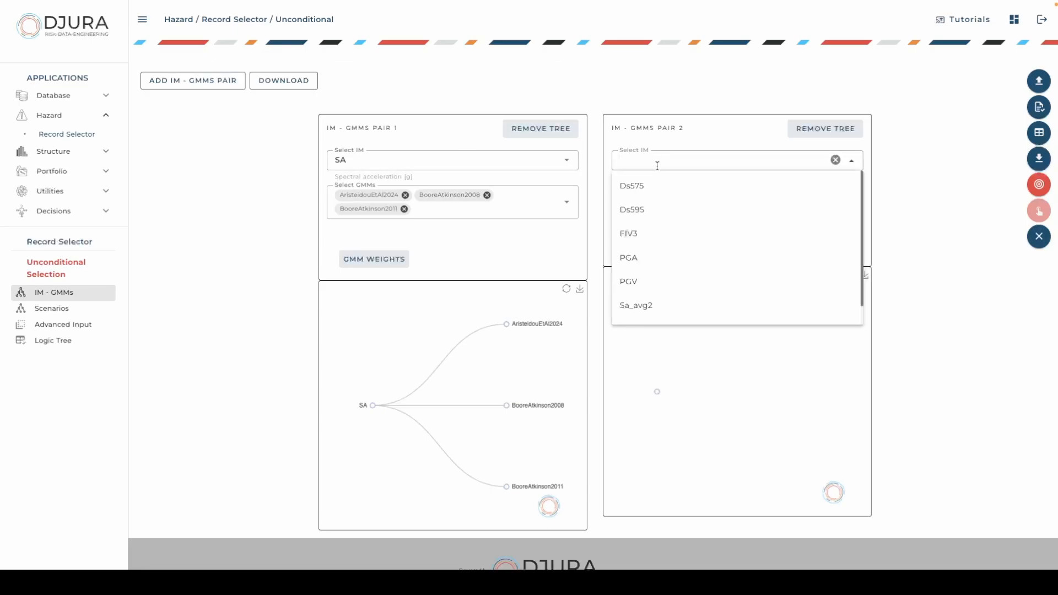
pyautogui.click(653, 259)
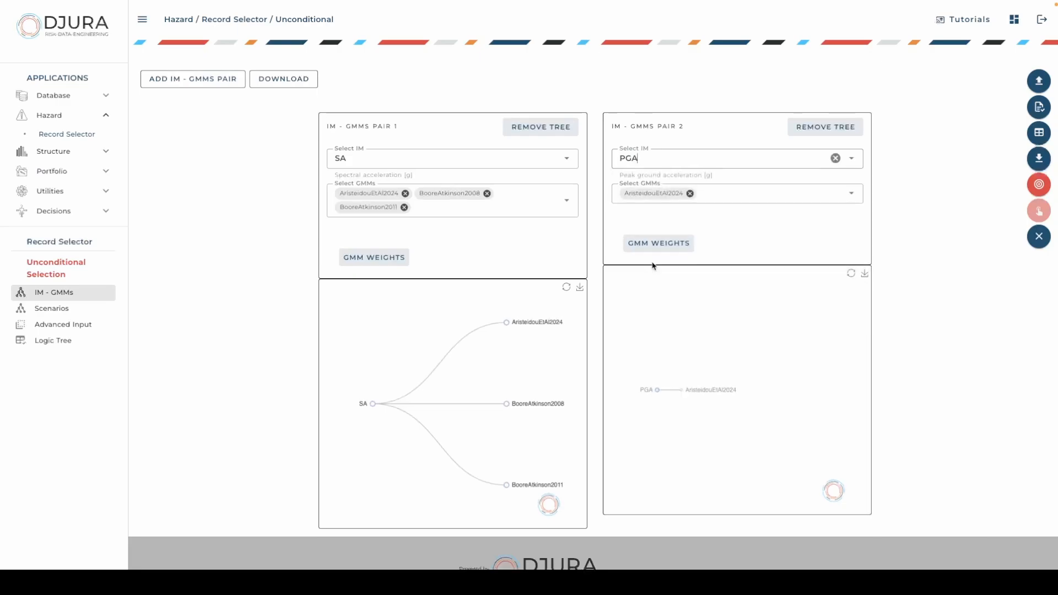
pyautogui.click(672, 153)
pyautogui.scroll(-1, 666, 229)
pyautogui.scroll(1, 666, 229)
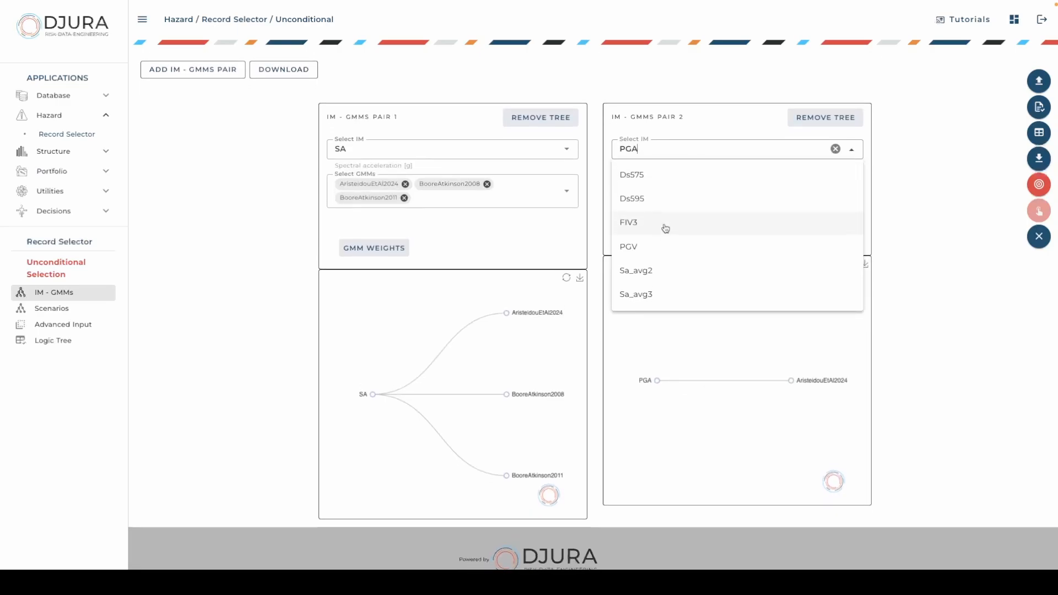
pyautogui.click(657, 261)
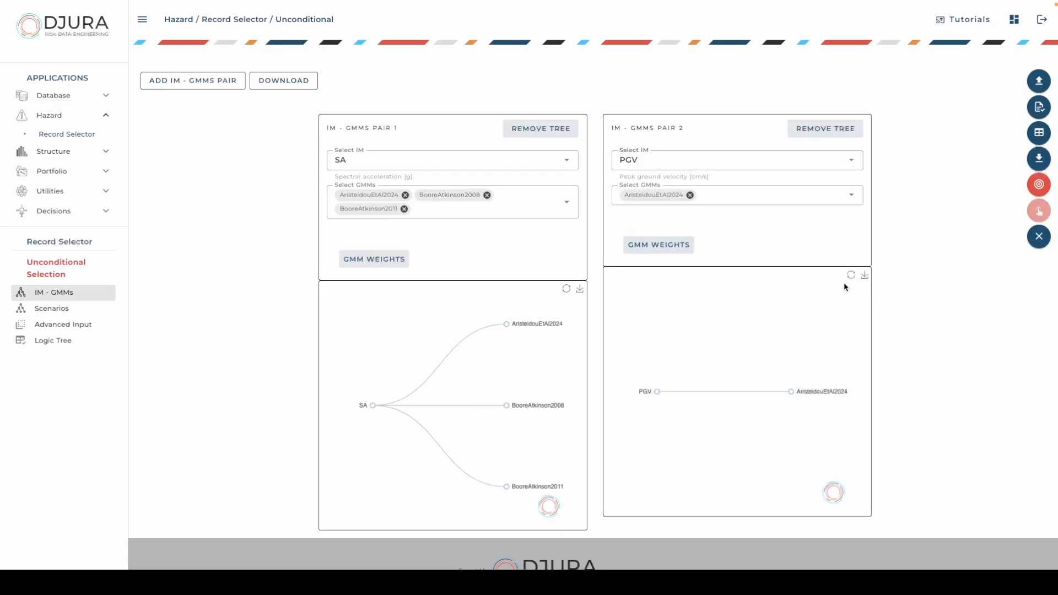
# - Replace the ground motion model AristeidouEtAl2024 of pair 2 with BindiEtAl2011
pyautogui.click(731, 195)
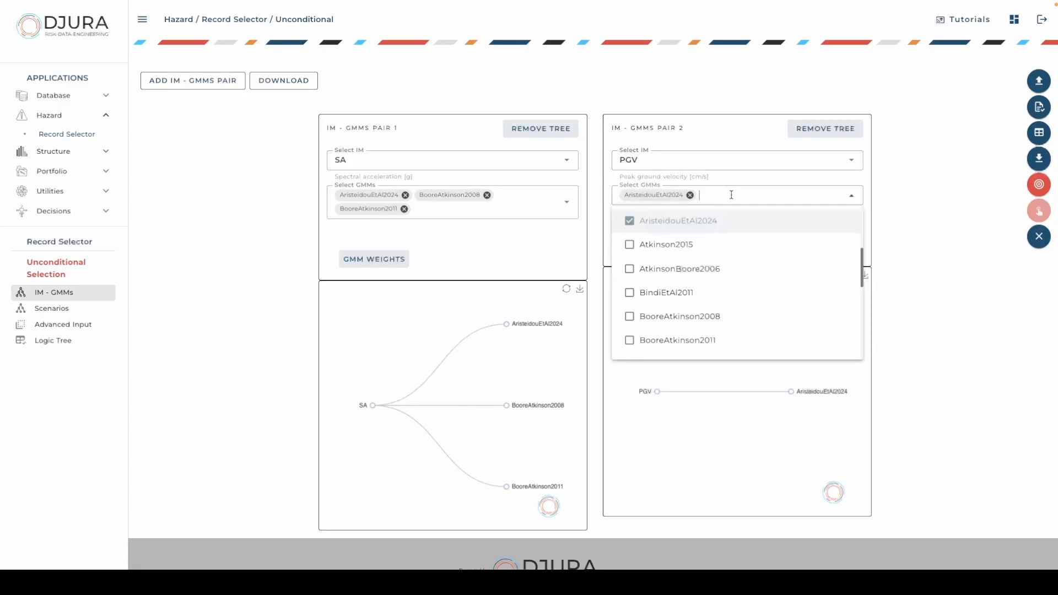
pyautogui.click(697, 293)
pyautogui.click(690, 195)
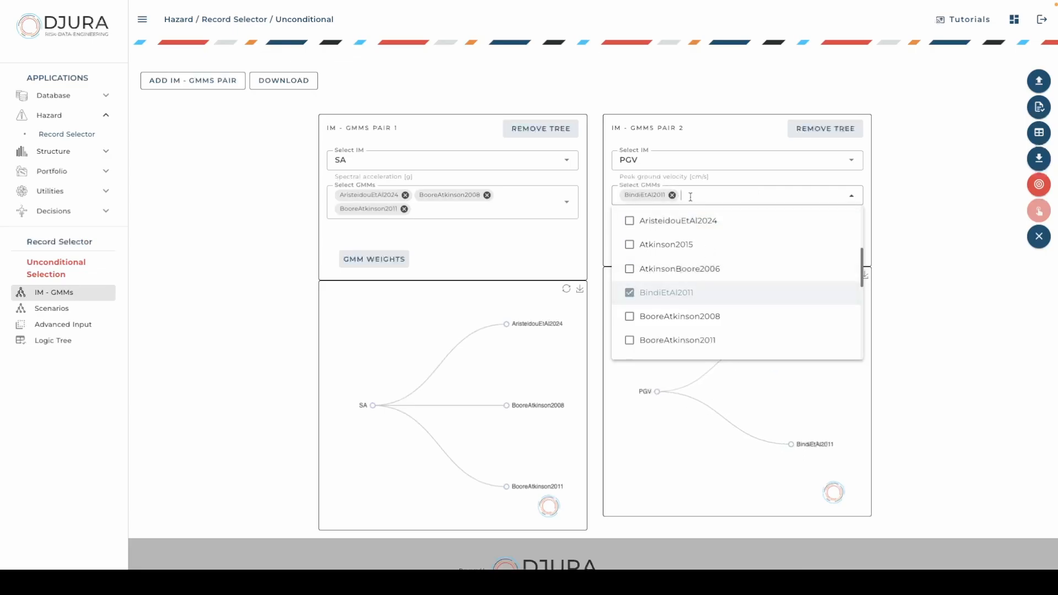
# - Add a third IM-GMMs pair, set its intensity measure to Ds575, and look through its available ground motion models
pyautogui.click(902, 229)
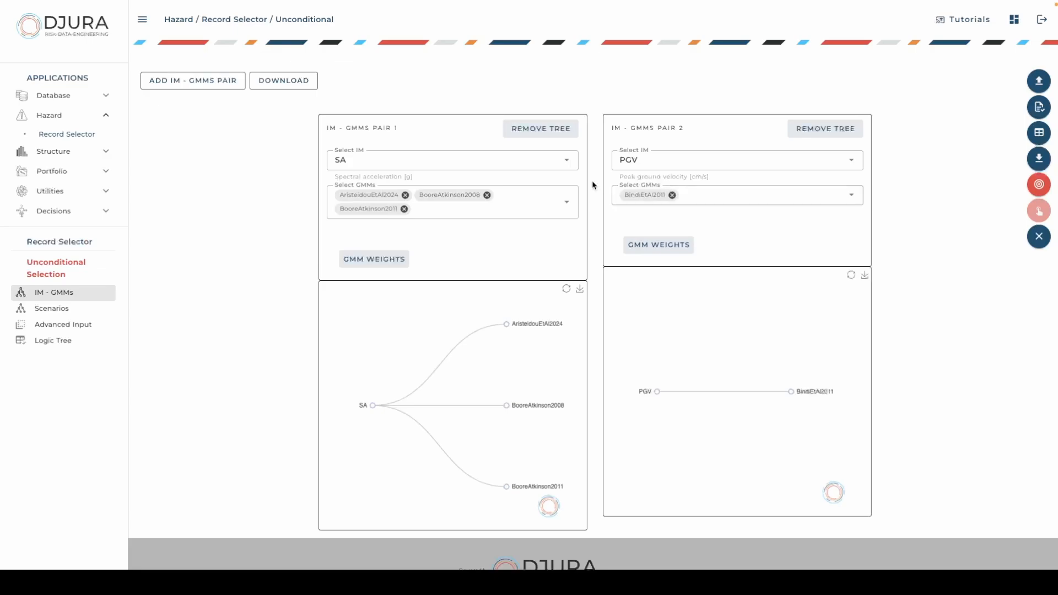
pyautogui.moveTo(793, 396)
pyautogui.click(200, 83)
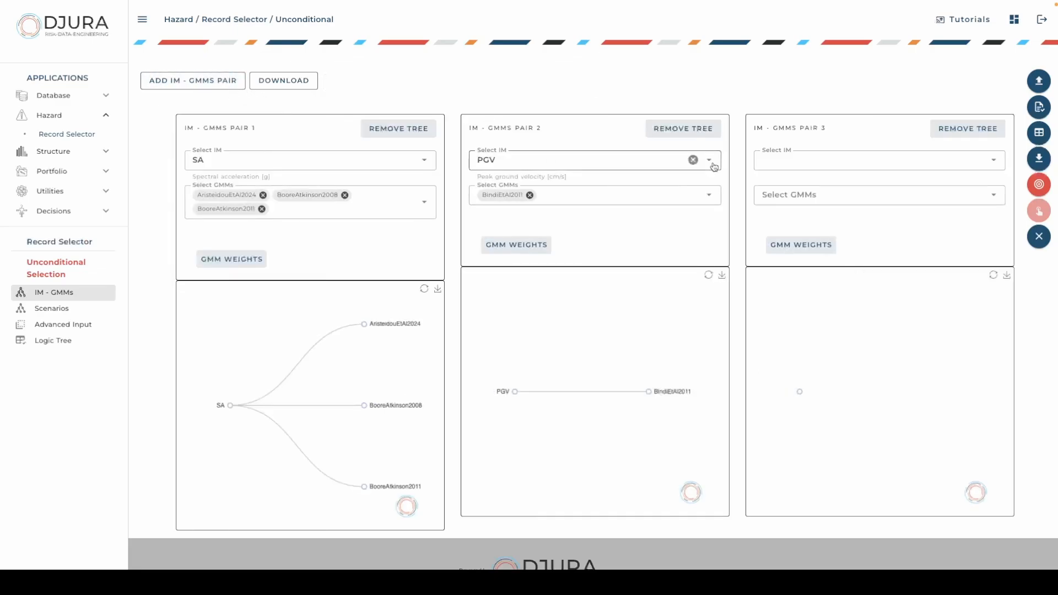
pyautogui.click(780, 161)
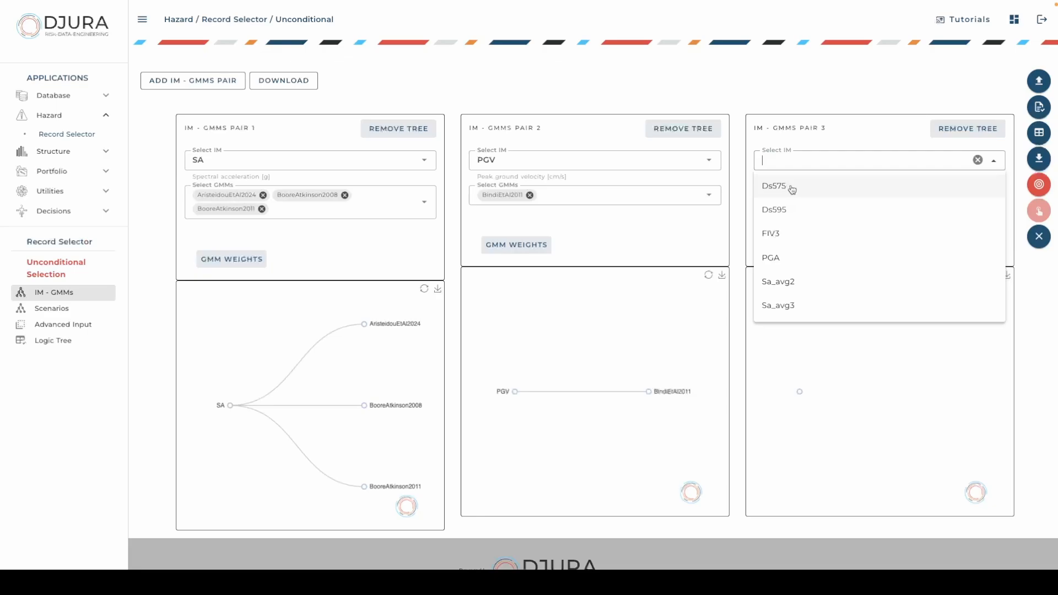
pyautogui.click(792, 190)
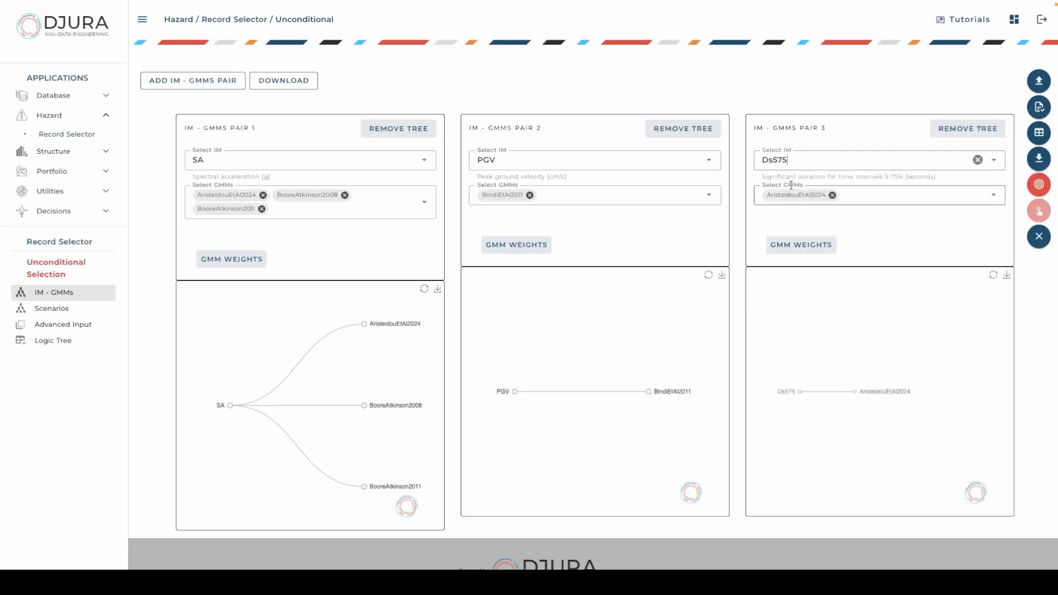
pyautogui.click(851, 198)
pyautogui.scroll(-1, 837, 278)
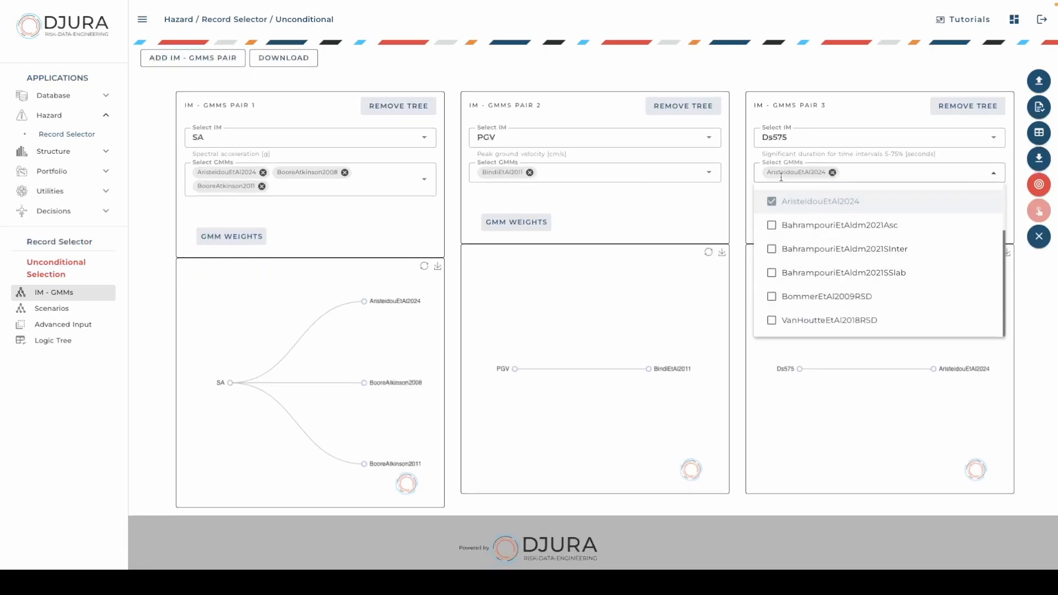
pyautogui.click(830, 422)
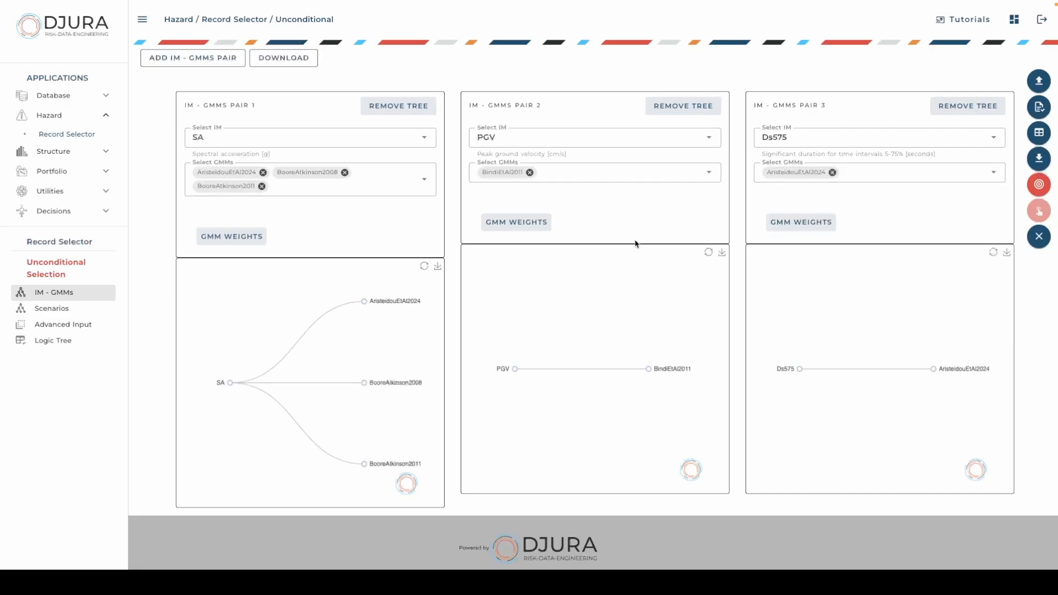
# - Add the ground motion model BooreAtkinson2008 to IM-GMMs pair 2
pyautogui.click(572, 179)
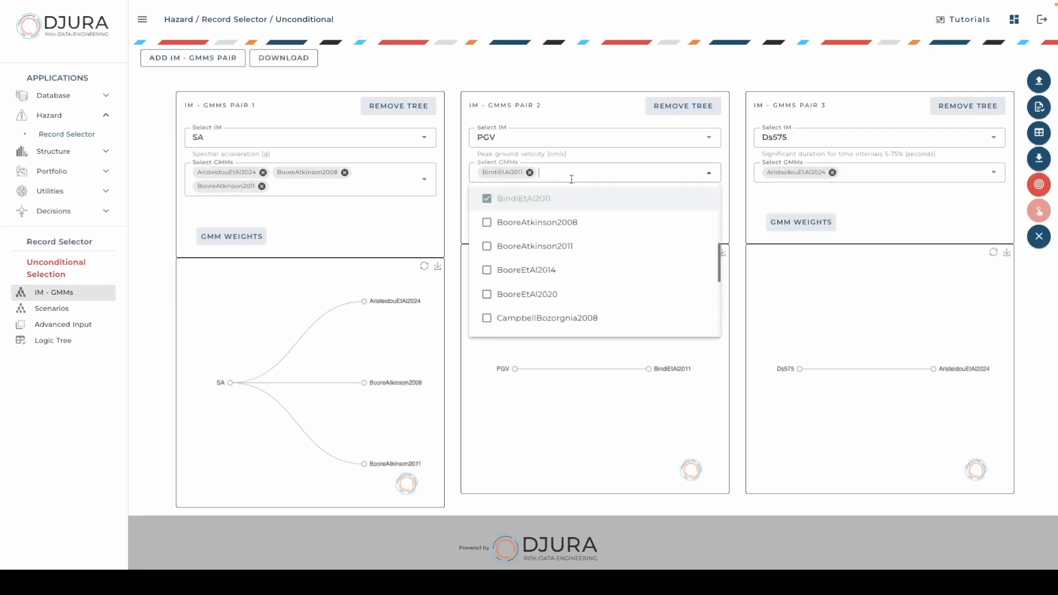
pyautogui.click(573, 222)
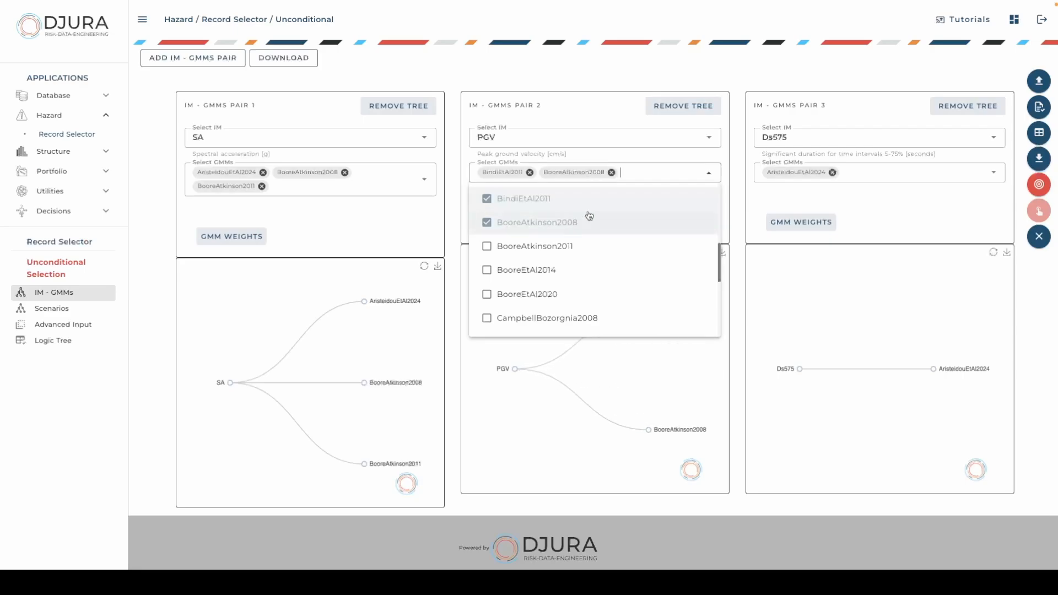
pyautogui.click(591, 458)
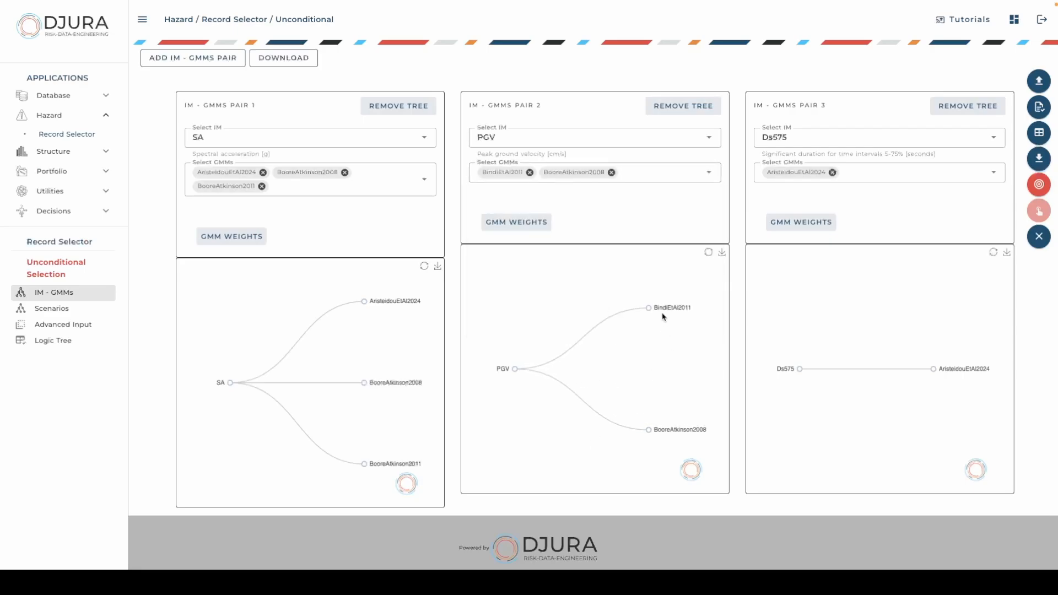
pyautogui.moveTo(652, 311)
pyautogui.scroll(1, 631, 357)
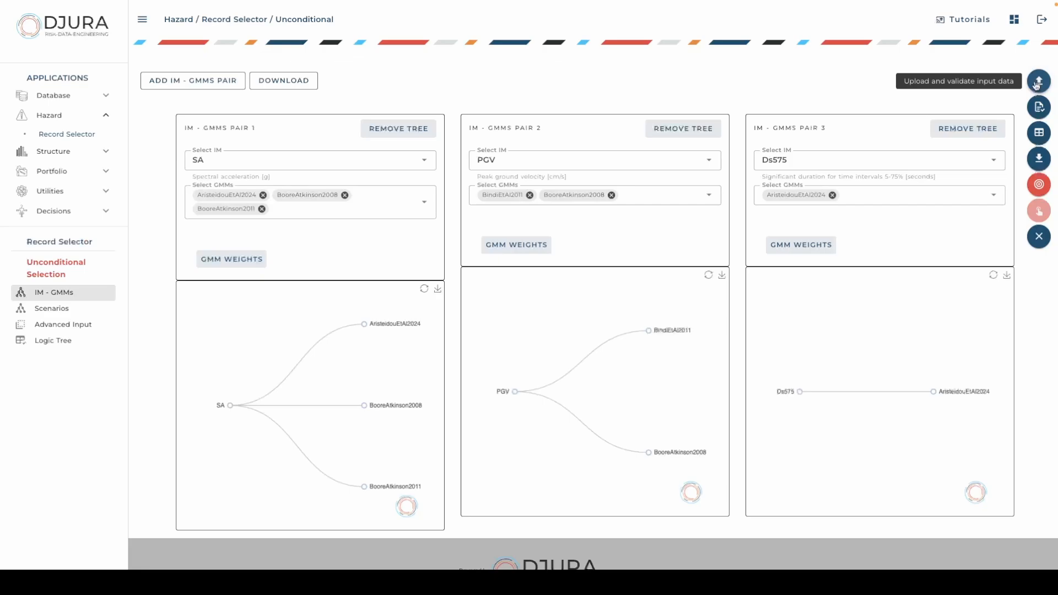
pyautogui.click(1039, 106)
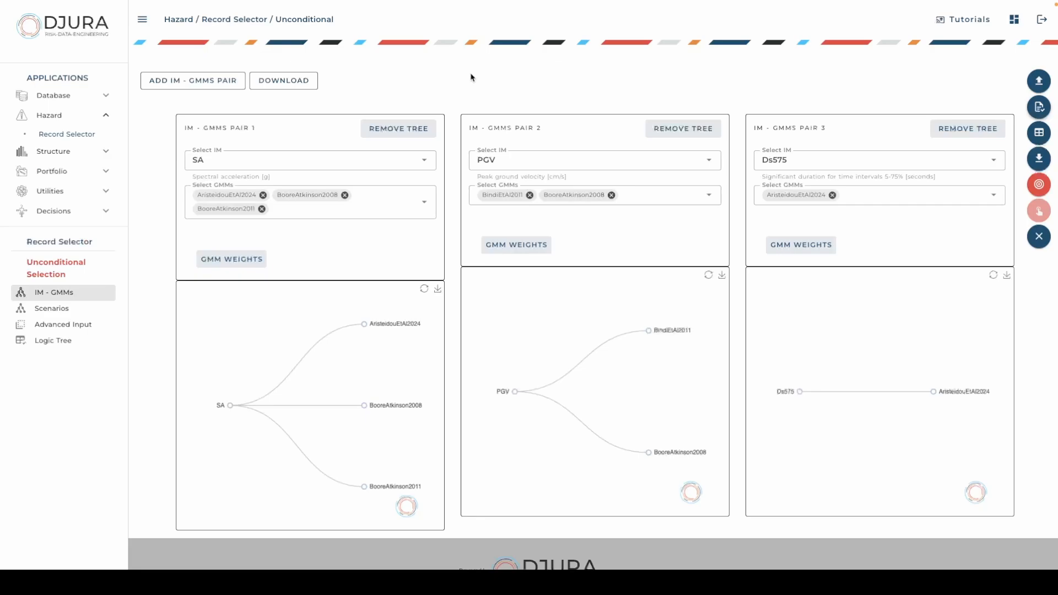
# - Open the scenarios and save the site context with Z2.5 of 0.57 and VS30 of 800
pyautogui.click(66, 312)
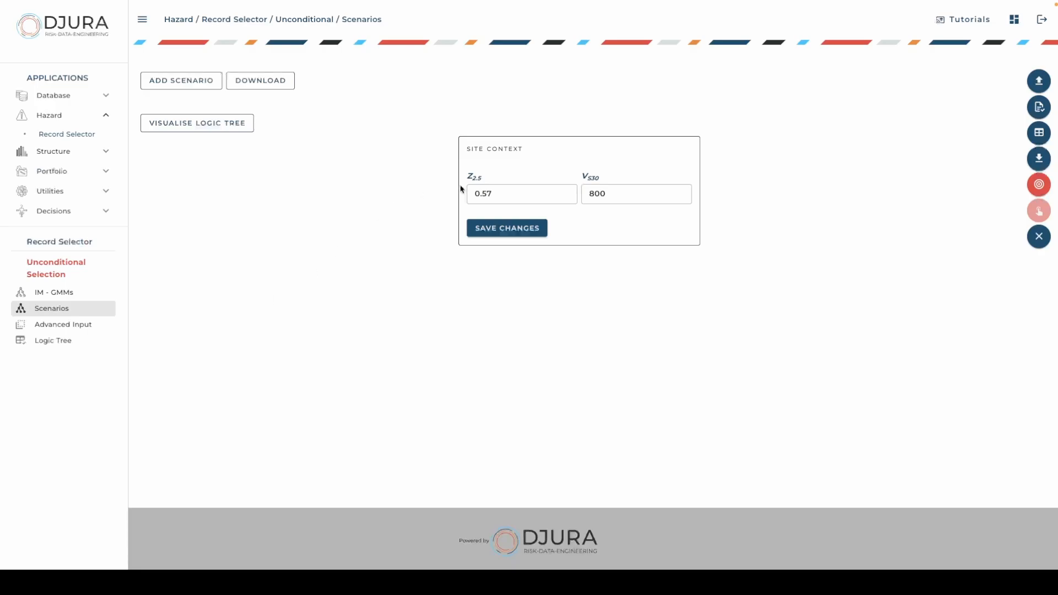
pyautogui.moveTo(473, 178)
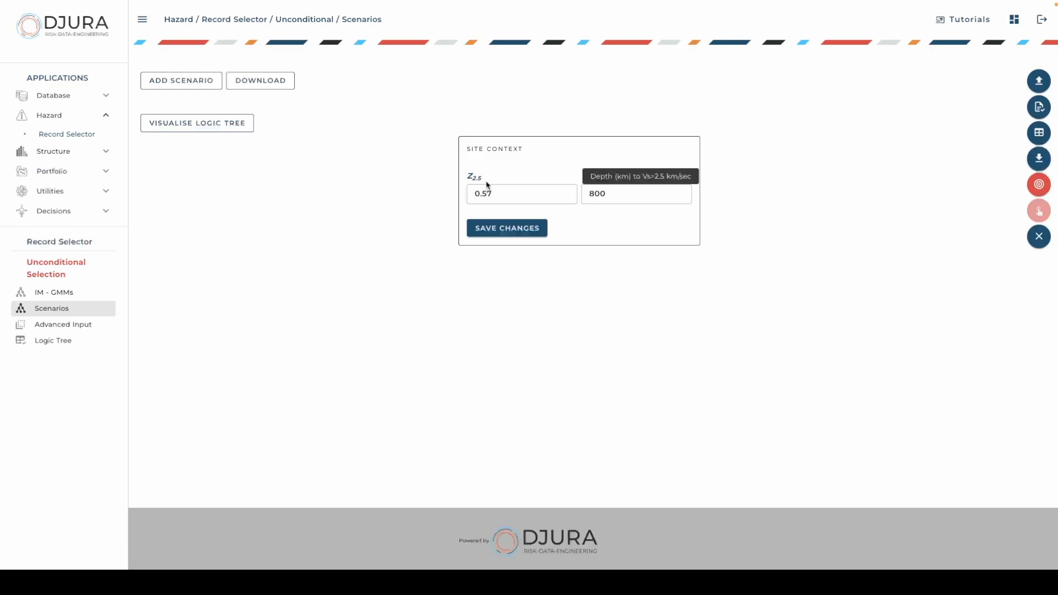
pyautogui.click(502, 228)
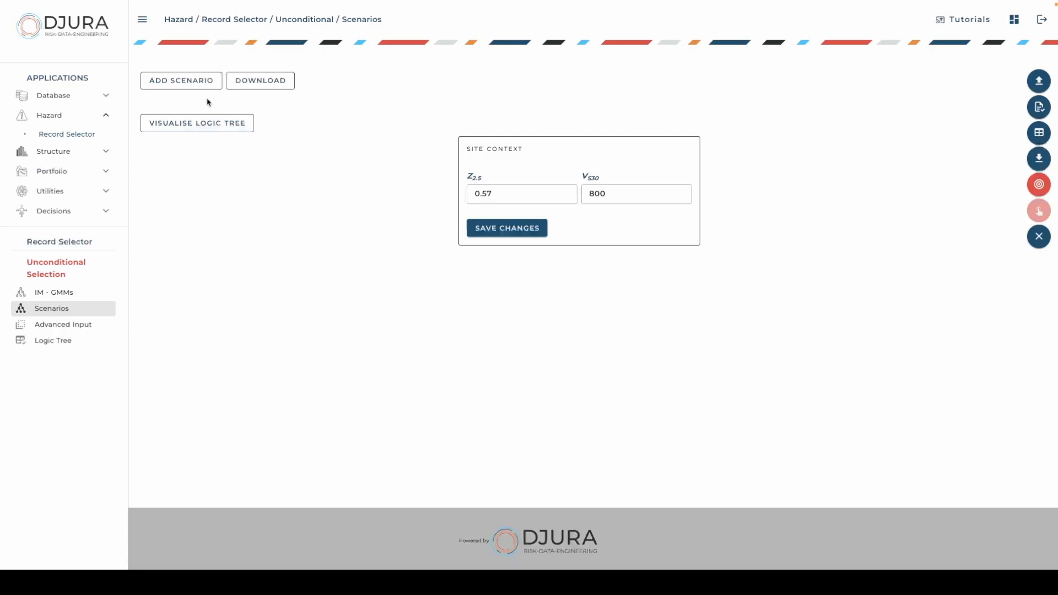
# - Add two scenarios, saving the first with its default weight, rupture and distance parameters
pyautogui.click(190, 84)
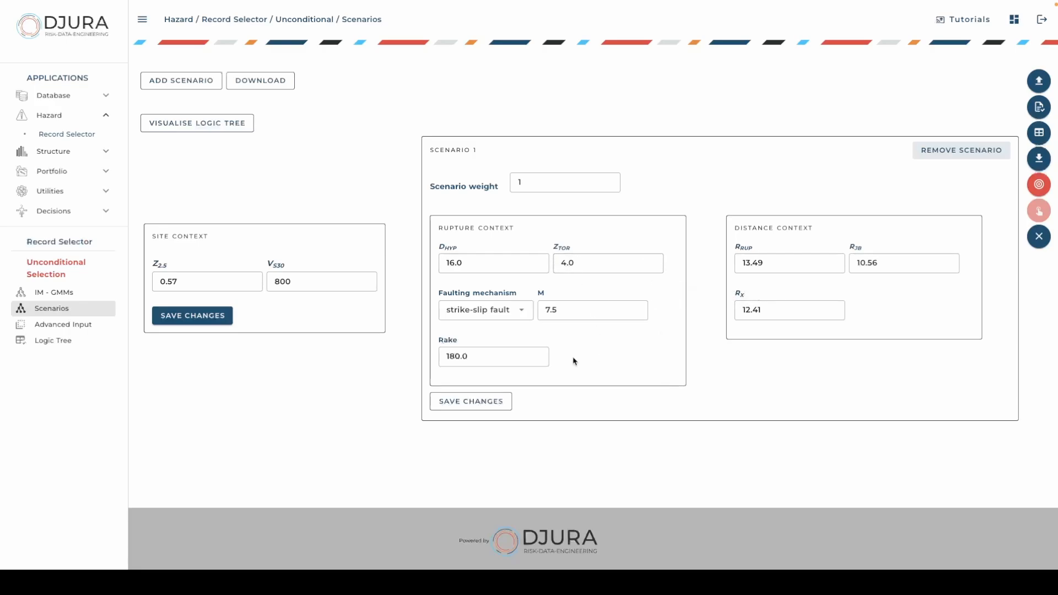
pyautogui.click(474, 403)
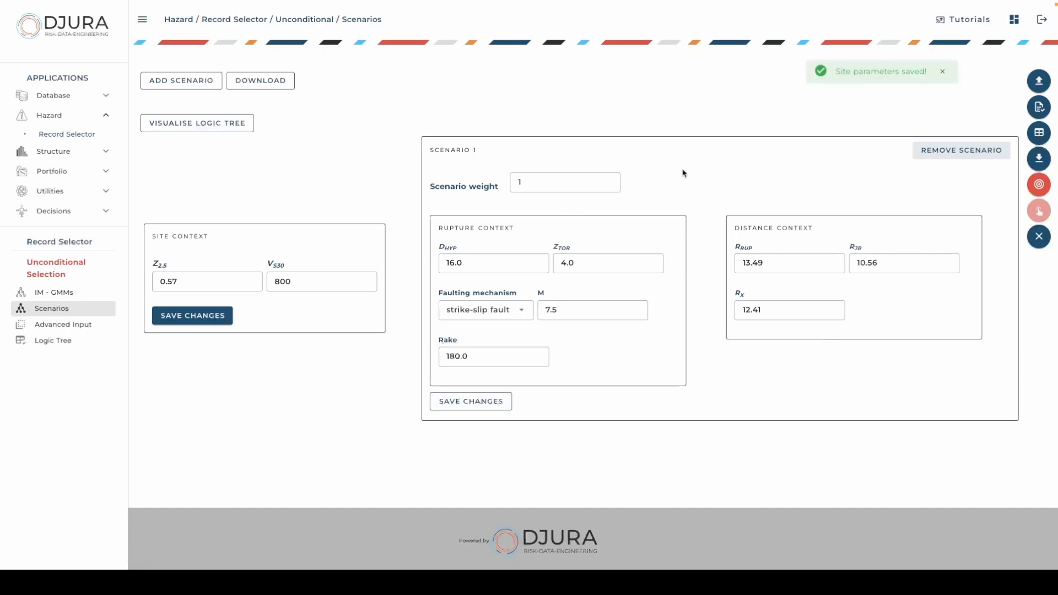
pyautogui.click(185, 83)
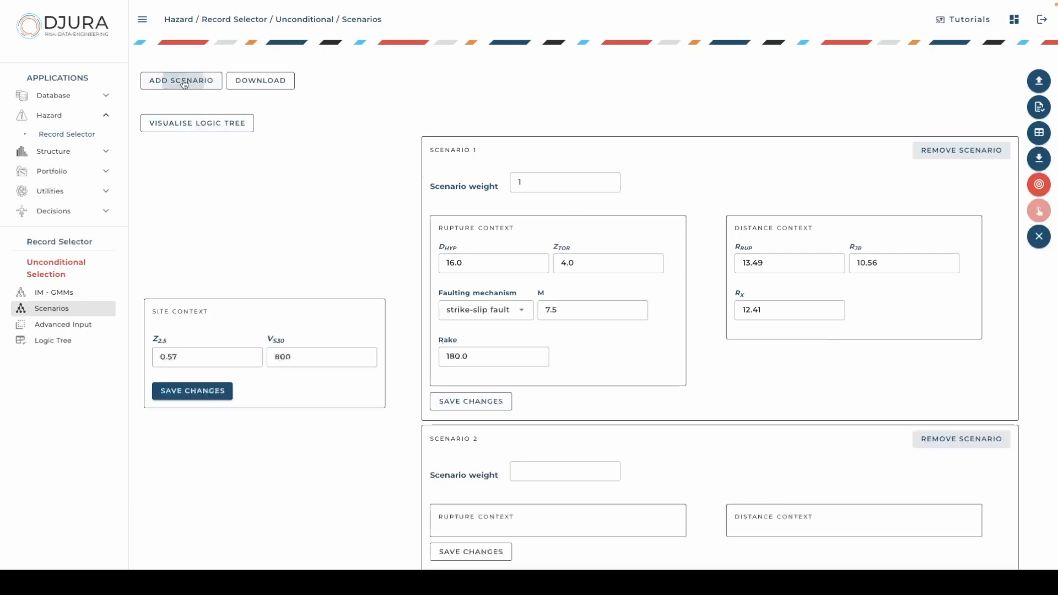
pyautogui.scroll(-1, 339, 272)
pyautogui.scroll(-3, 340, 273)
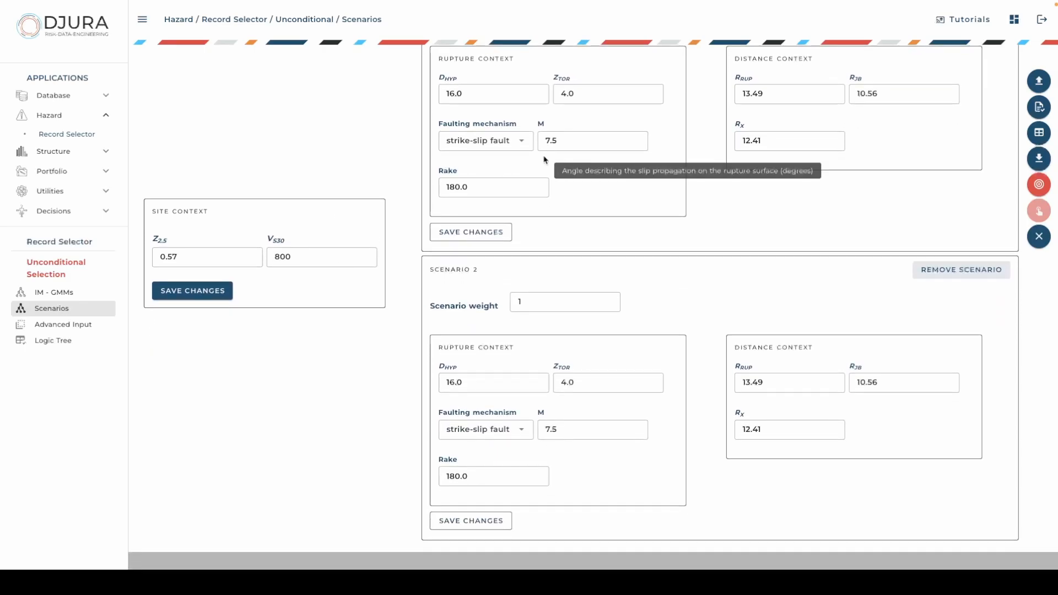
pyautogui.scroll(1, 609, 168)
pyautogui.scroll(1, 609, 167)
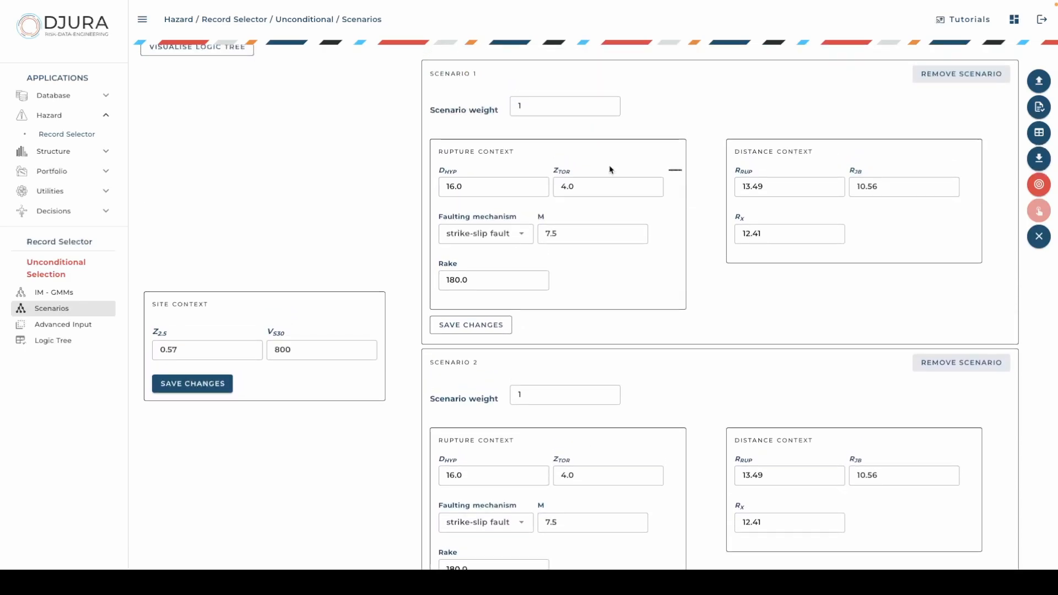
pyautogui.scroll(-2, 590, 177)
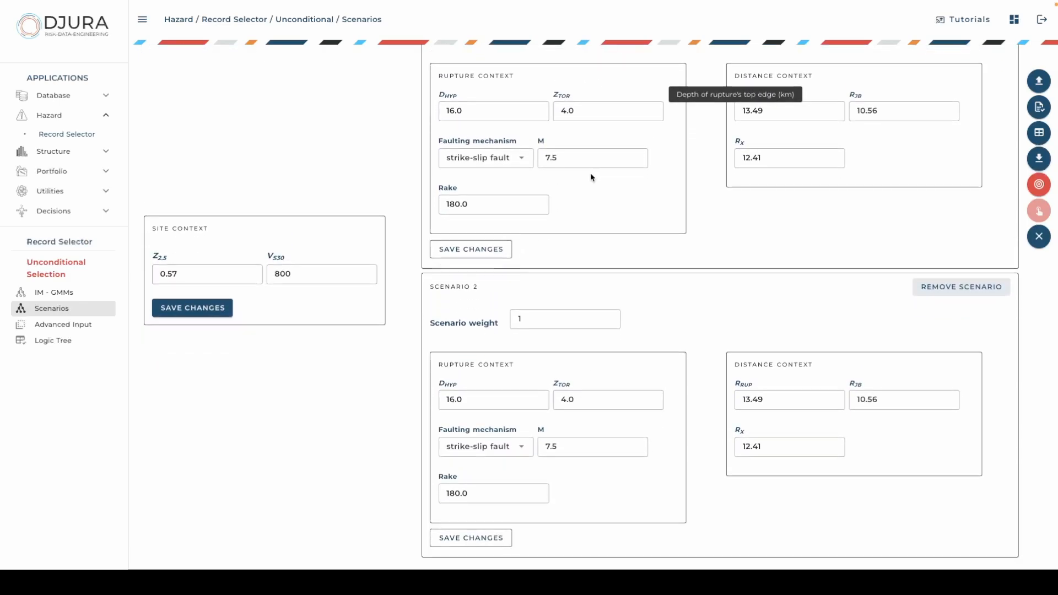
pyautogui.scroll(-1, 623, 297)
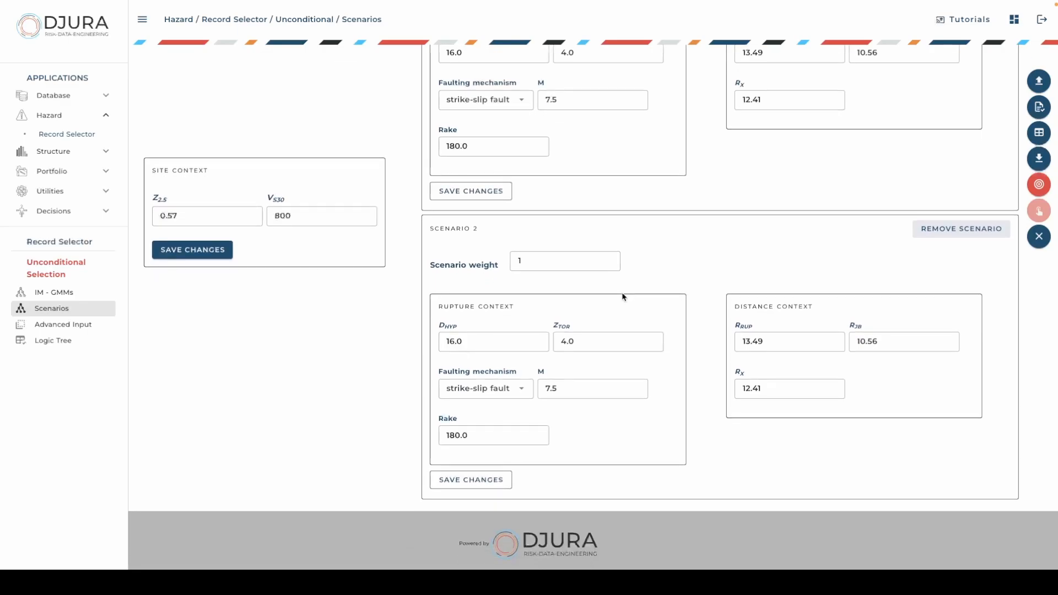
# - Set the magnitude M of scenario 2 to 7.3 and save the scenario
pyautogui.click(574, 391)
pyautogui.press('BackSpace')
pyautogui.write('3')
pyautogui.click(485, 480)
pyautogui.scroll(2, 350, 368)
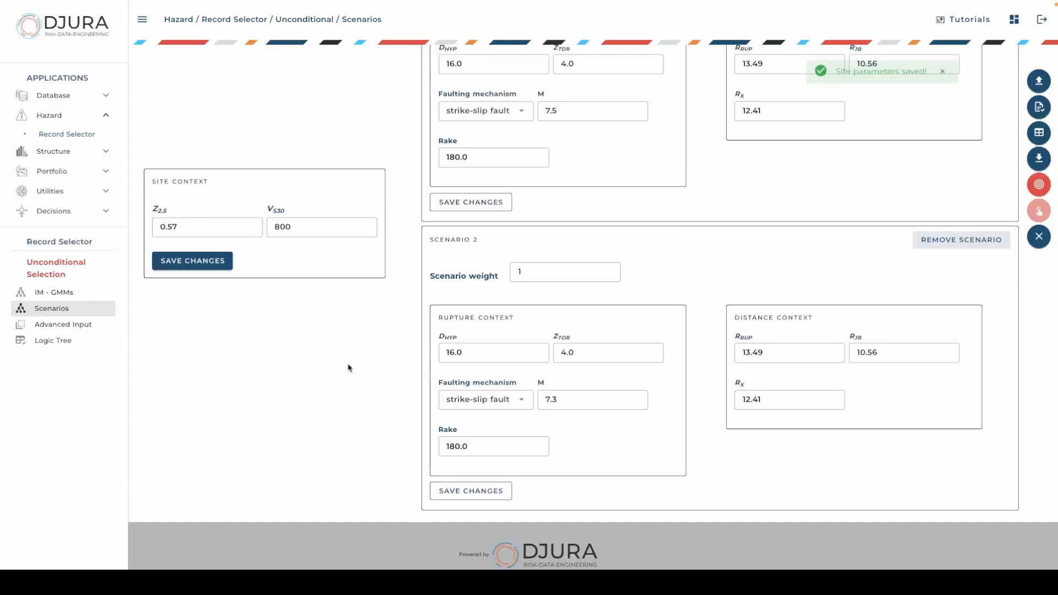
pyautogui.scroll(1, 523, 332)
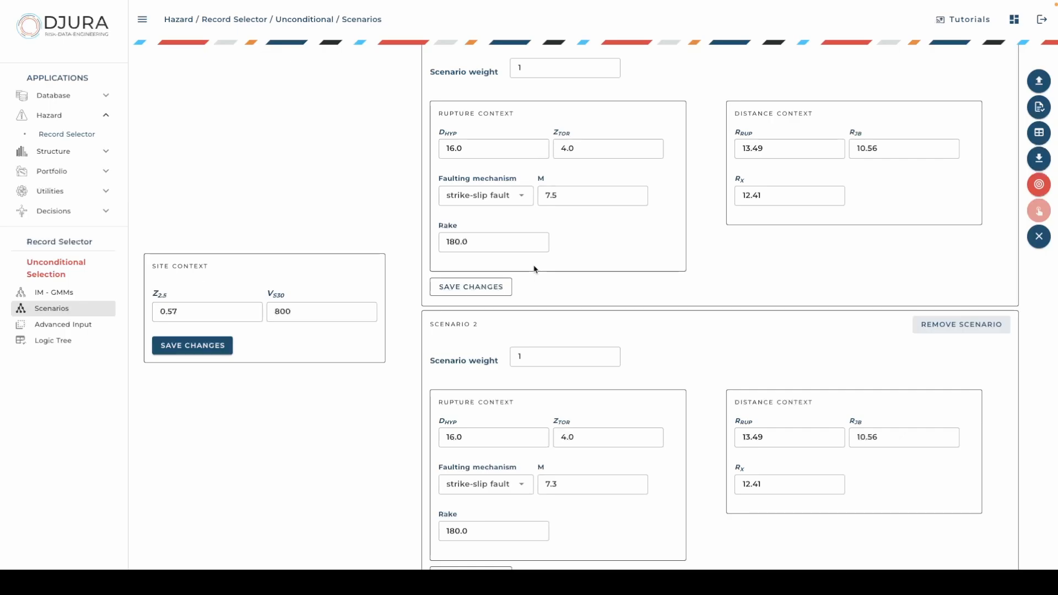
# - Open the logic tree and review its table of intensity measures, ground motion models, total weights and causal parameters
pyautogui.click(1039, 109)
pyautogui.click(1038, 134)
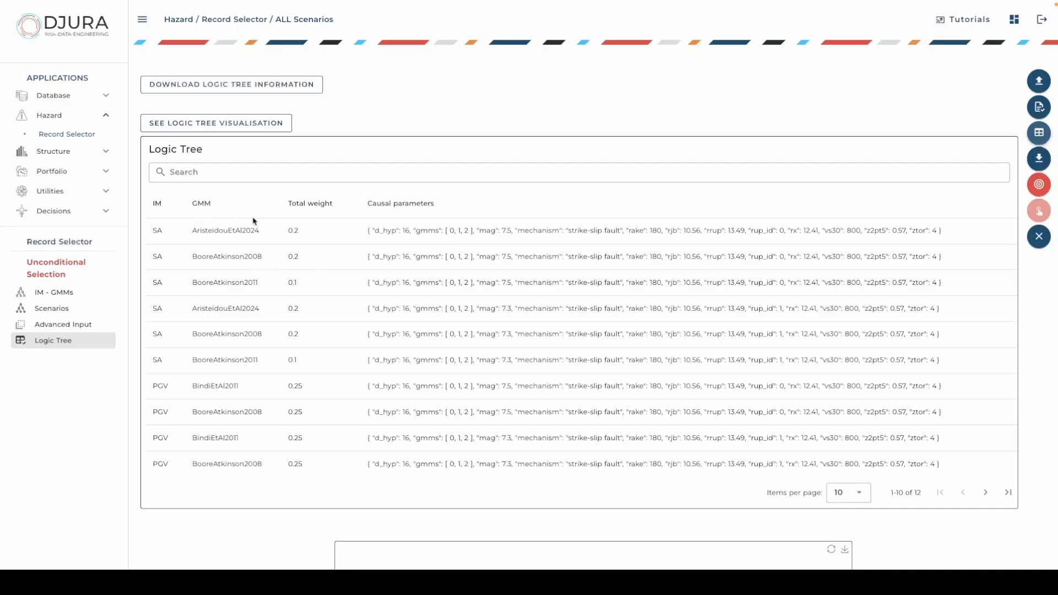
pyautogui.click(260, 173)
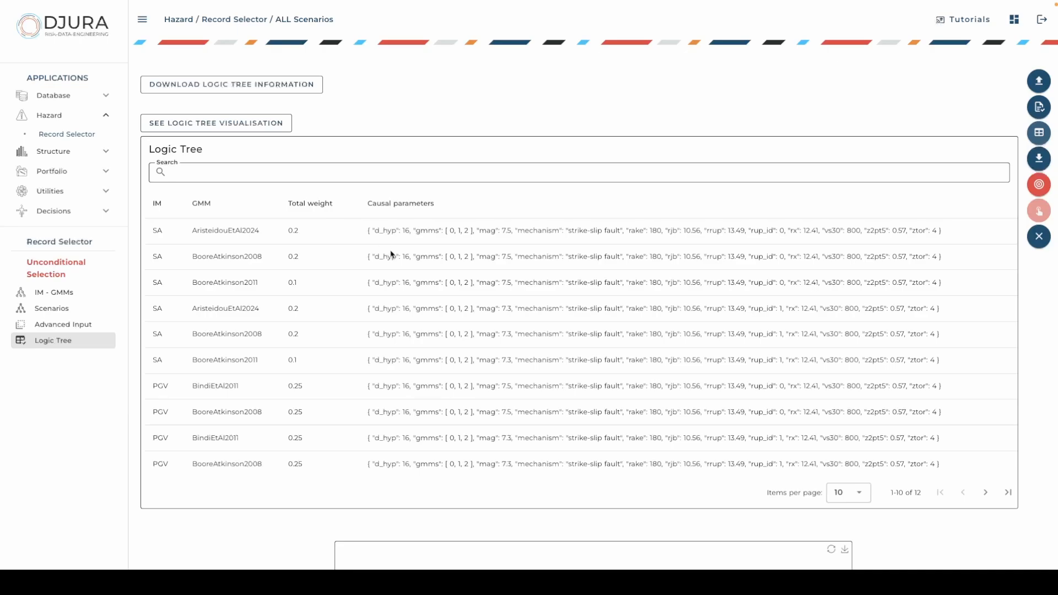
pyautogui.scroll(-3, 409, 285)
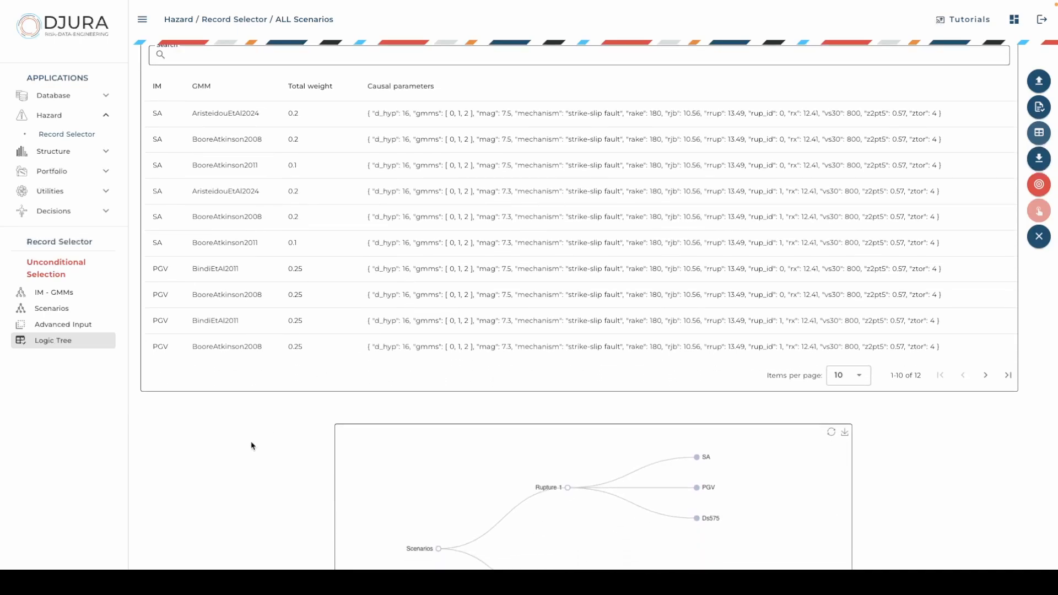
pyautogui.scroll(-3, 252, 446)
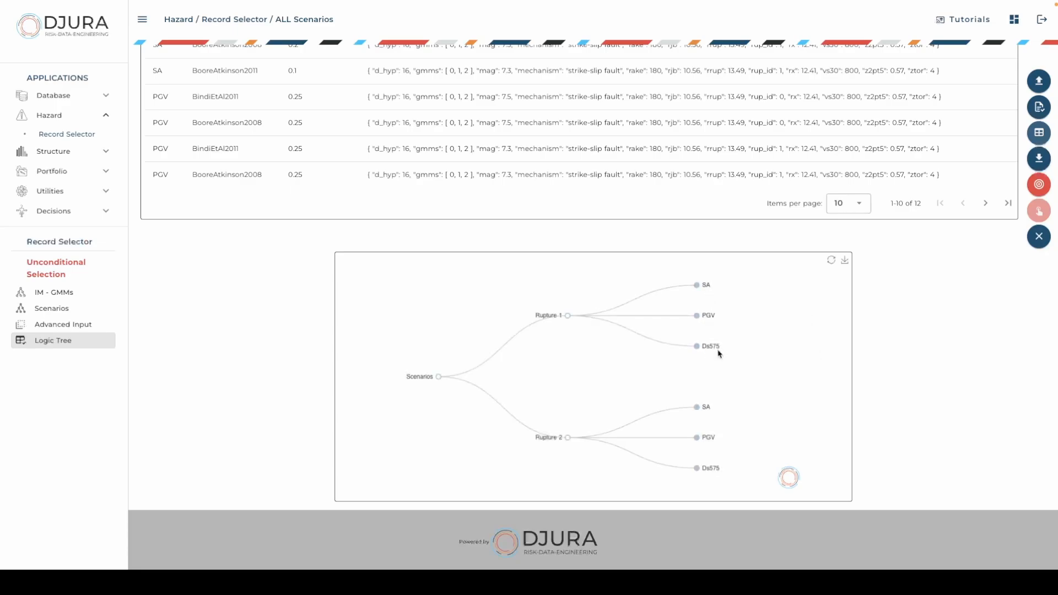
# - Expand the SA, PGV and Ds575 branches of both ruptures in the logic tree diagram and preview its image export
pyautogui.click(698, 285)
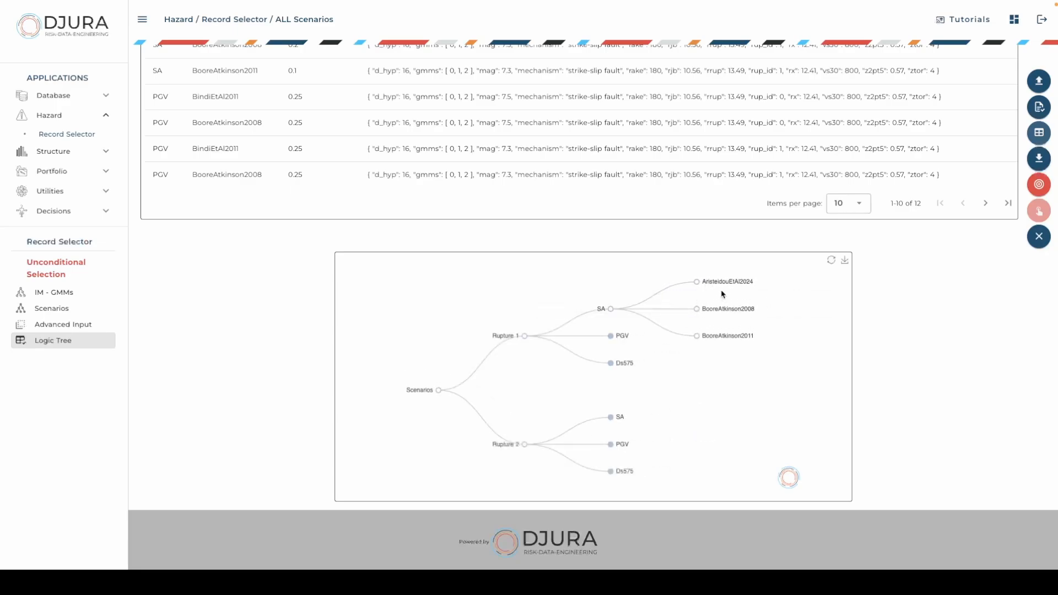
pyautogui.click(616, 364)
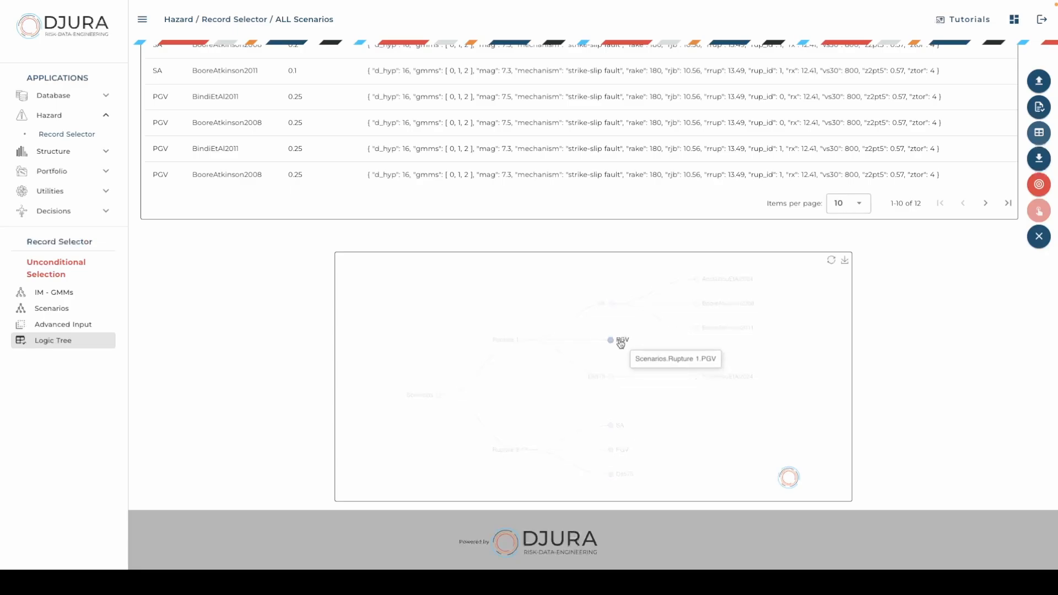
pyautogui.click(621, 341)
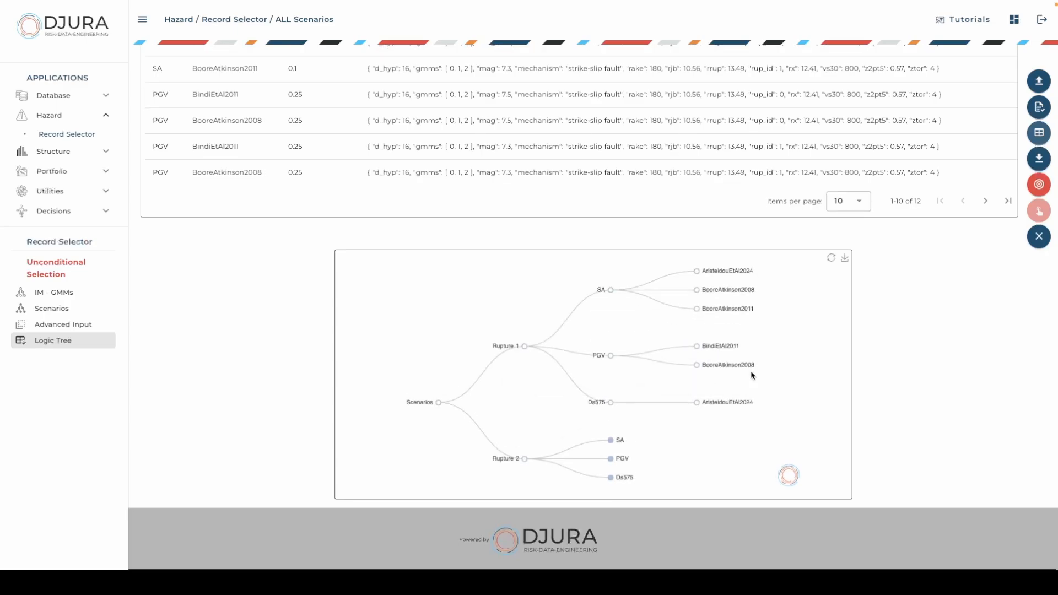
pyautogui.click(612, 443)
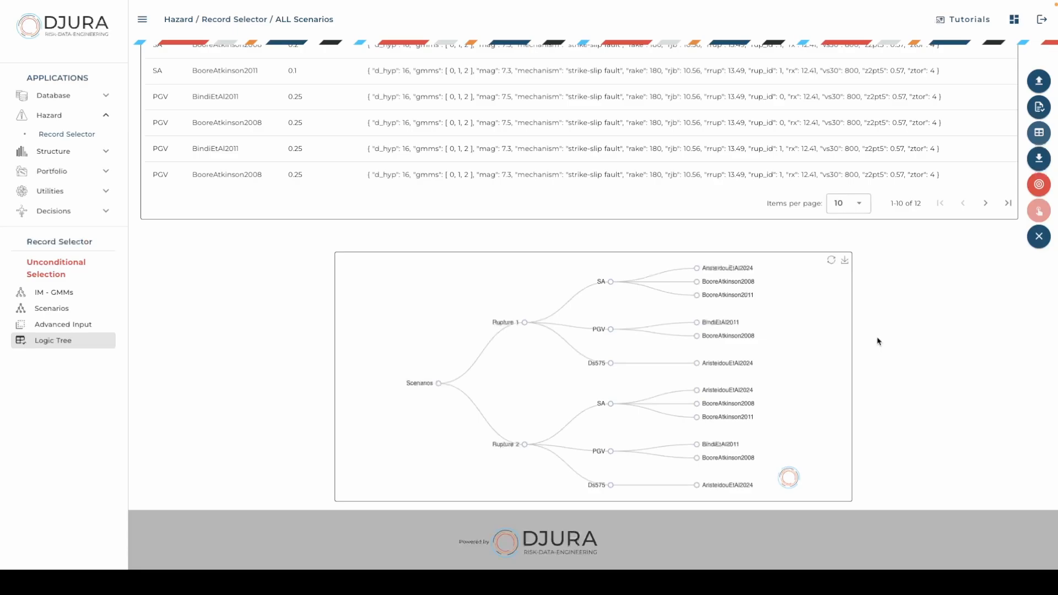
pyautogui.click(845, 263)
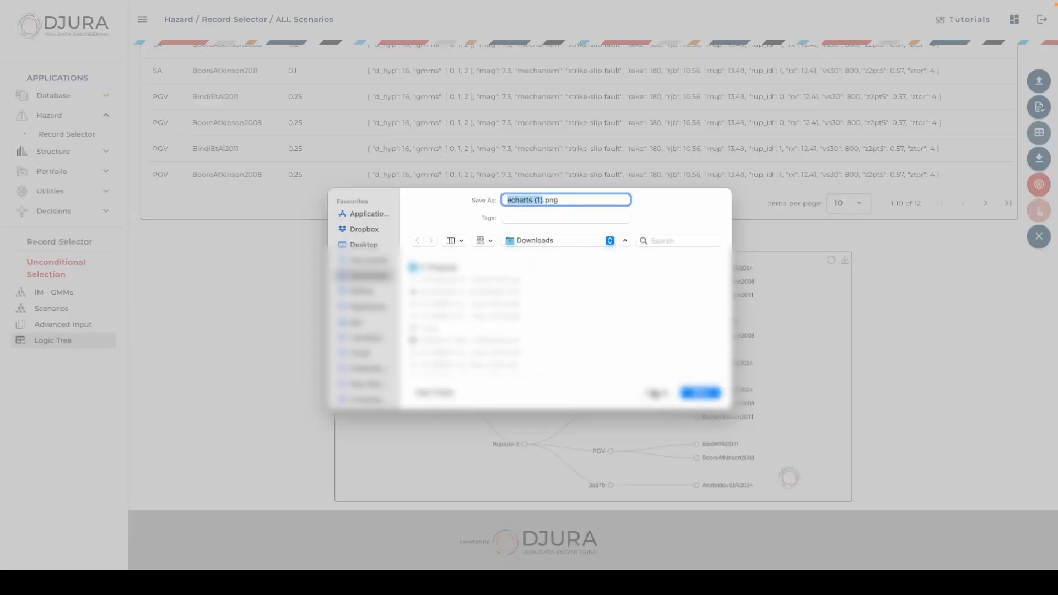
pyautogui.click(657, 393)
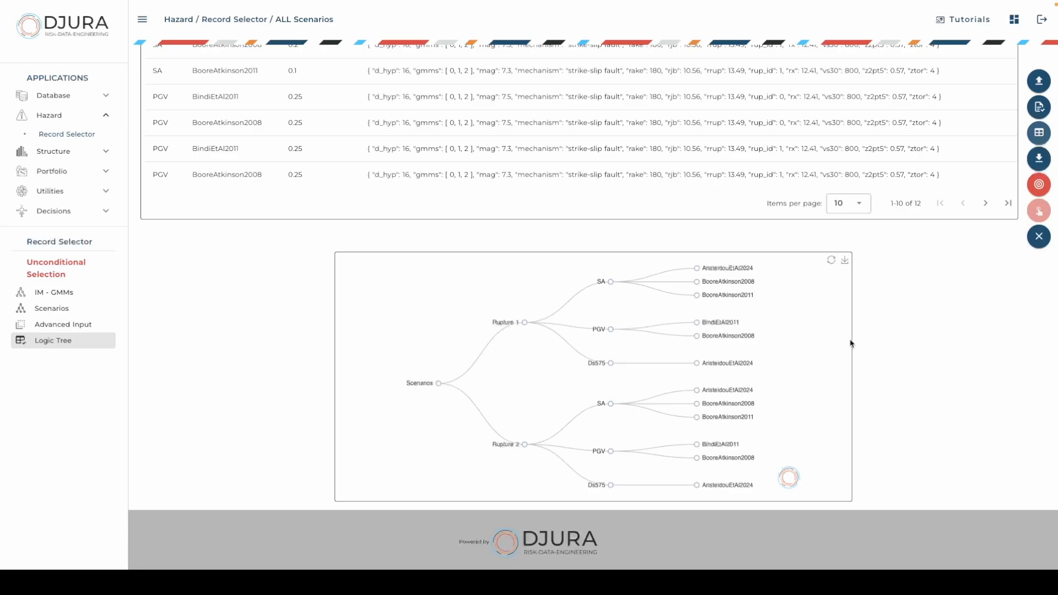
# - Return to the scenario definitions of the unconditional selection
pyautogui.scroll(5, 891, 328)
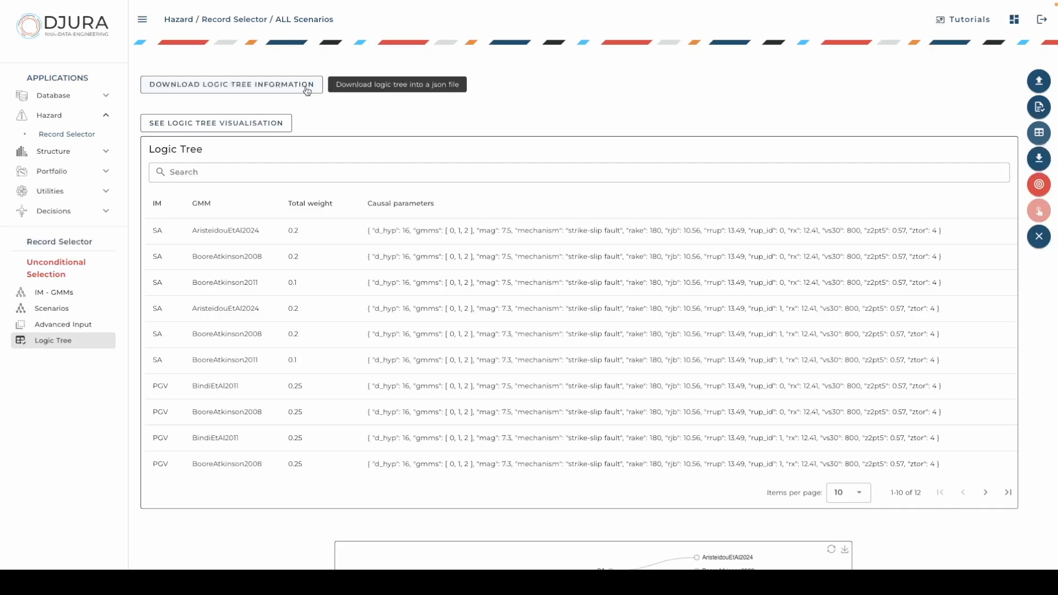
pyautogui.click(72, 307)
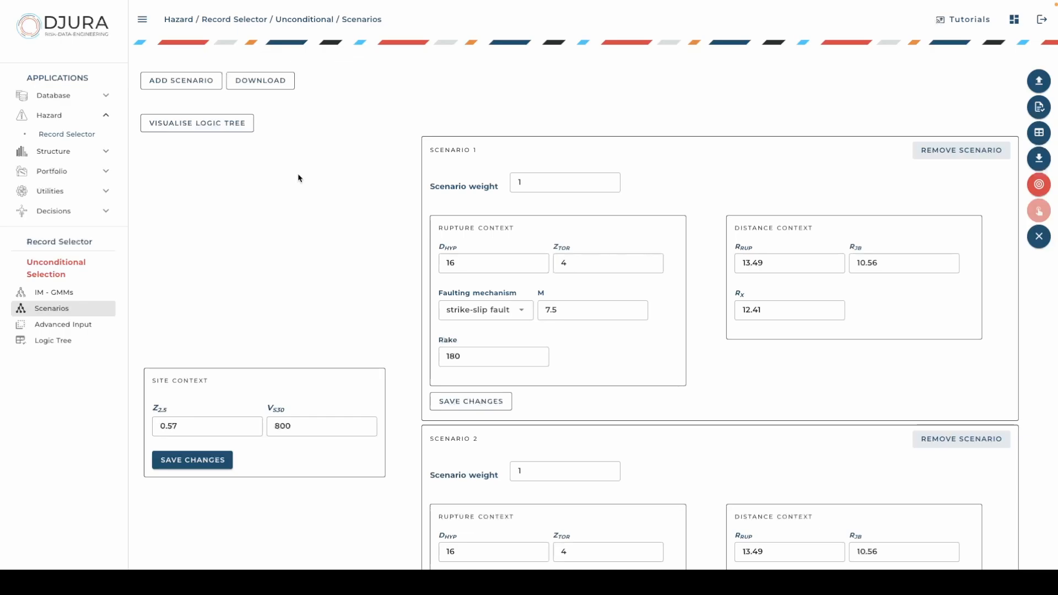
# - Open the logic tree, validate the input data and create the target distribution for the unconditional selection
pyautogui.click(70, 341)
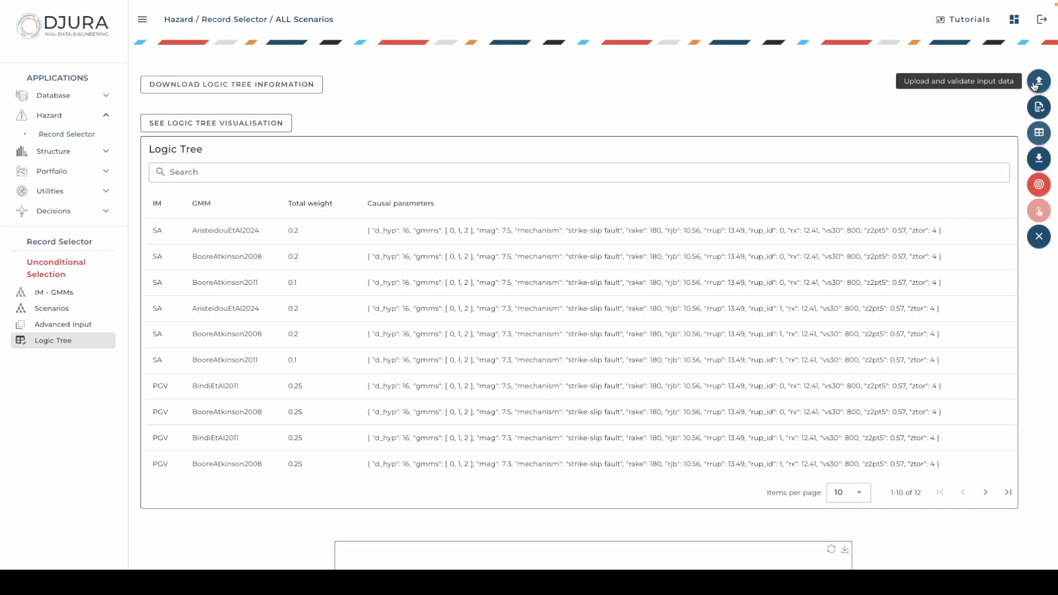
pyautogui.click(1041, 108)
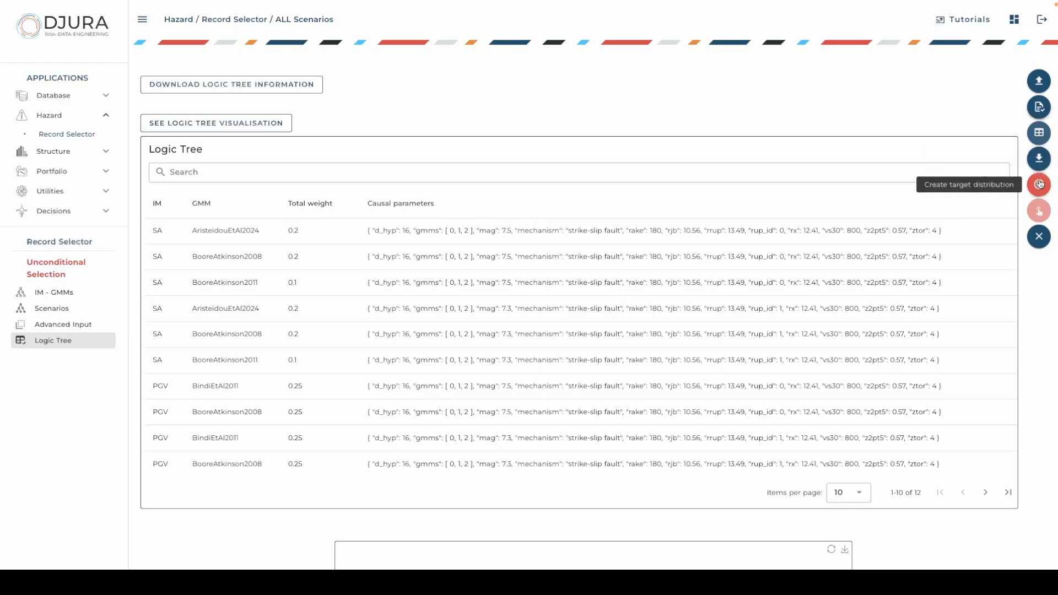
pyautogui.click(1039, 184)
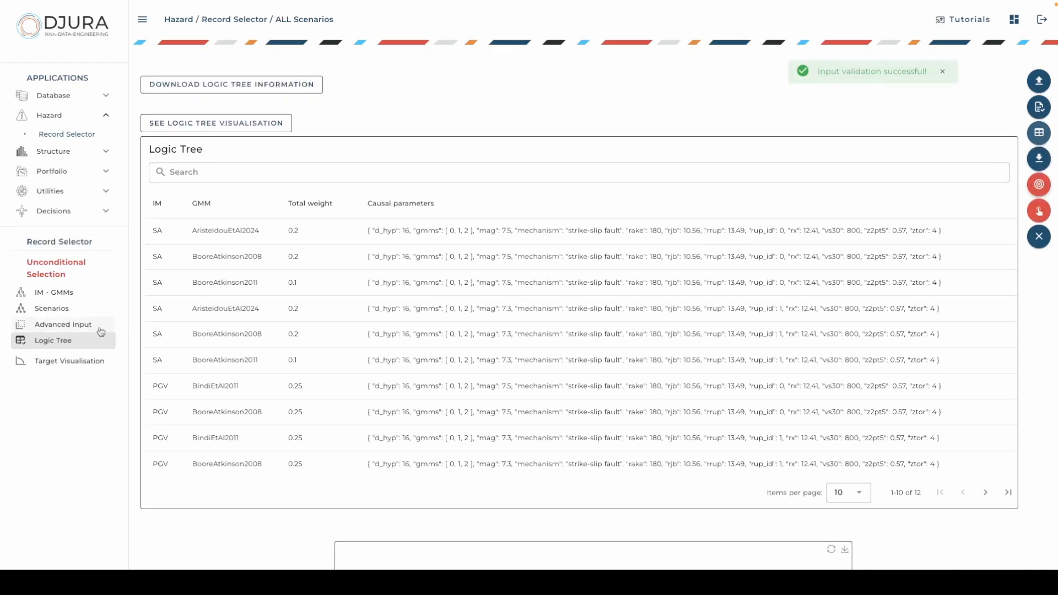
# - Open the target visualisation and examine the SA target spectra, the Ds575 and PGV targets, and the combined mean and dispersion plots
pyautogui.click(71, 363)
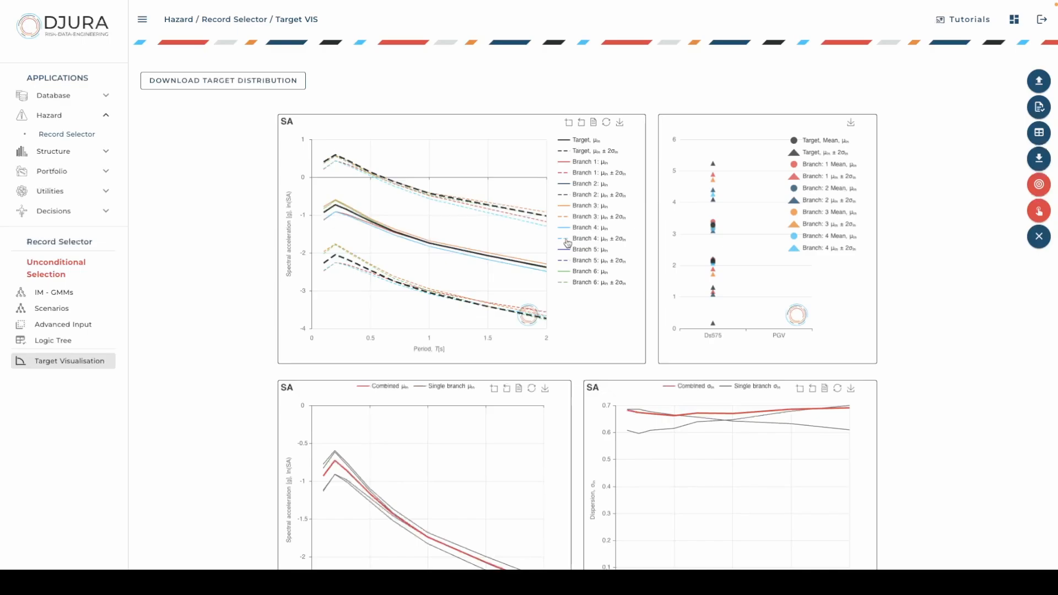
pyautogui.scroll(-1, 485, 259)
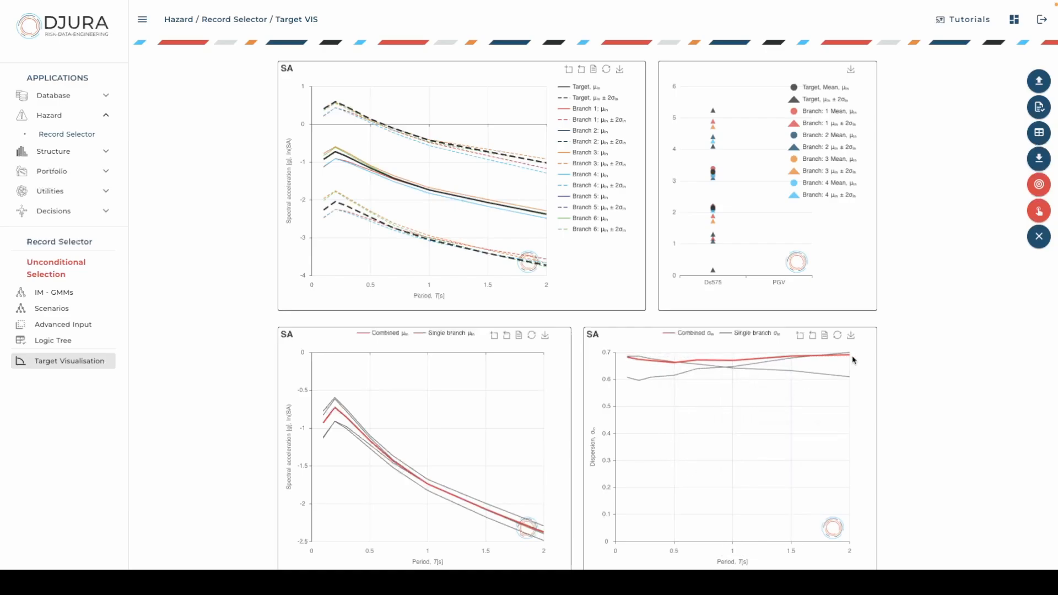
pyautogui.scroll(1, 912, 324)
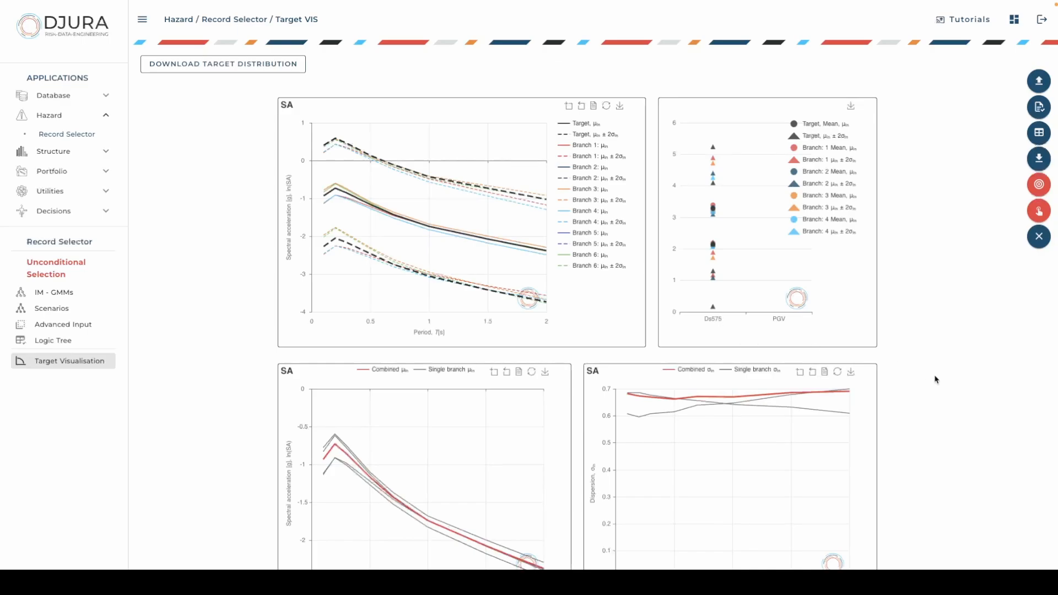
pyautogui.scroll(-1, 935, 379)
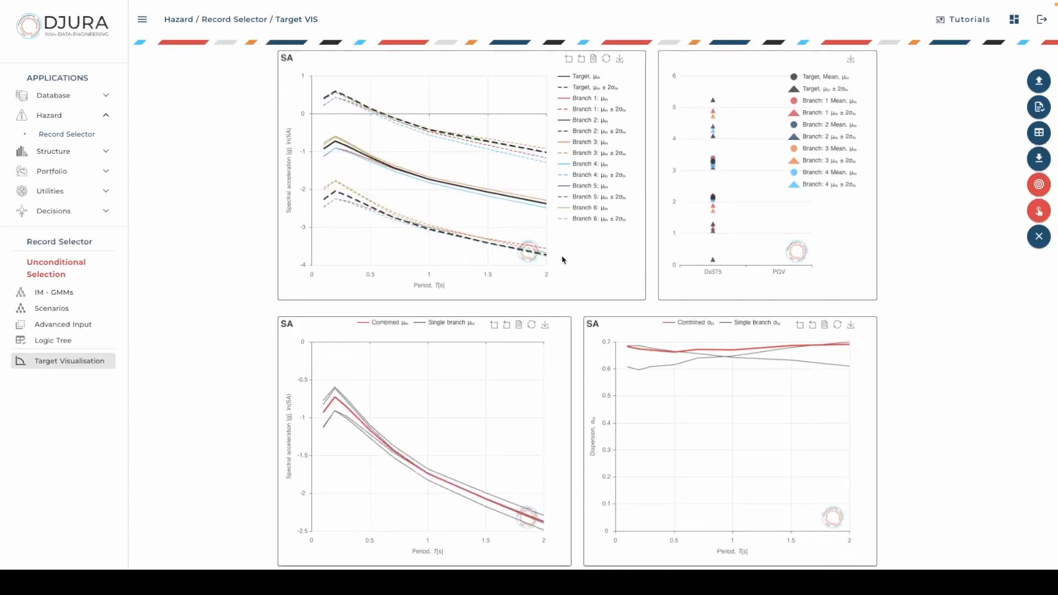
pyautogui.scroll(1, 563, 261)
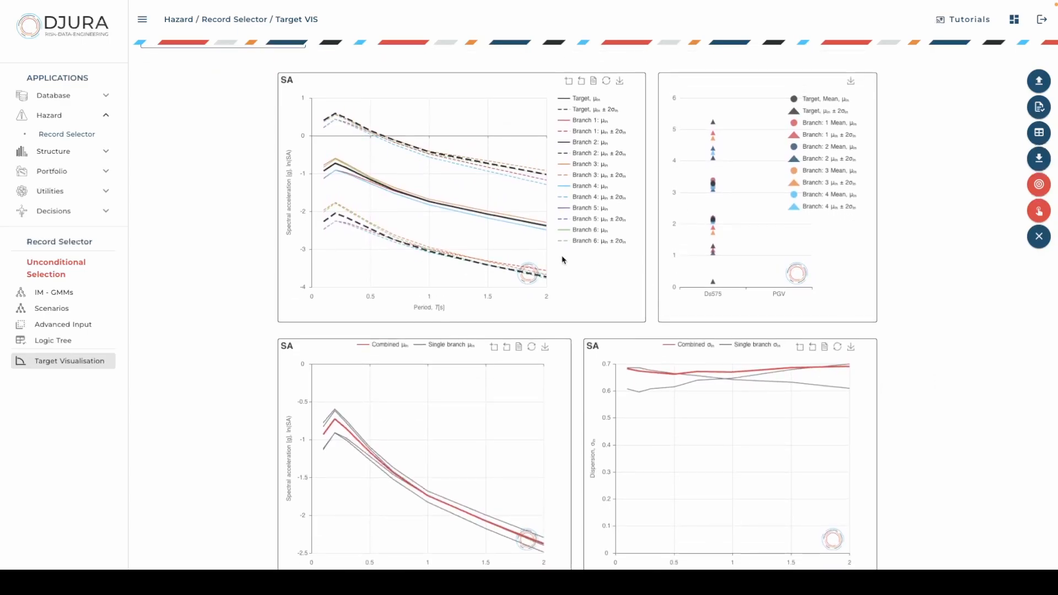
# - Zoom into an area of the SA target spectra chart and reset the zoom to the full period range
pyautogui.click(569, 80)
pyautogui.moveTo(464, 124); pyautogui.dragTo(386, 227)
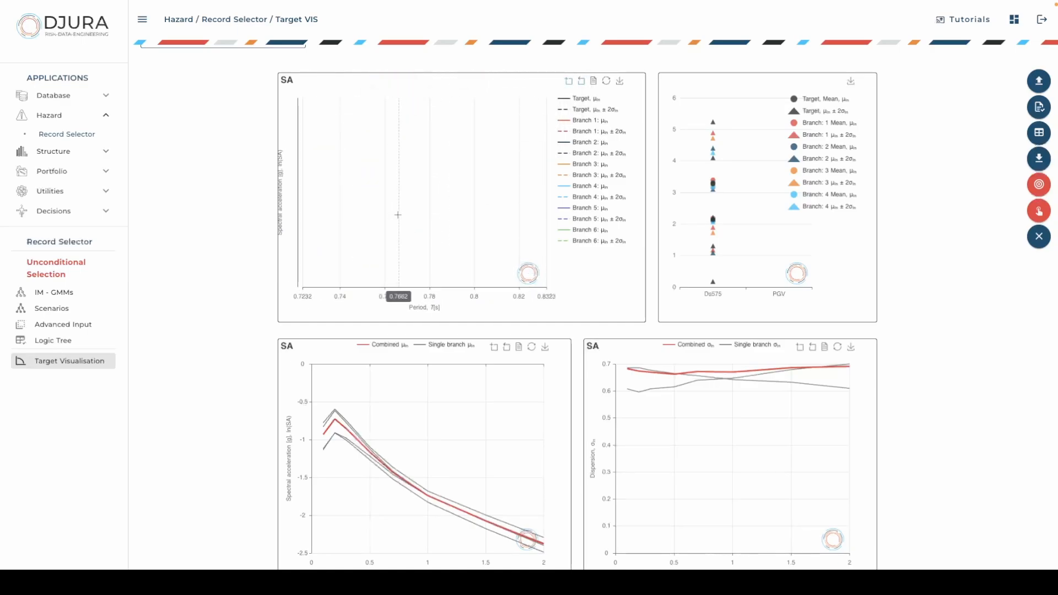
pyautogui.click(582, 84)
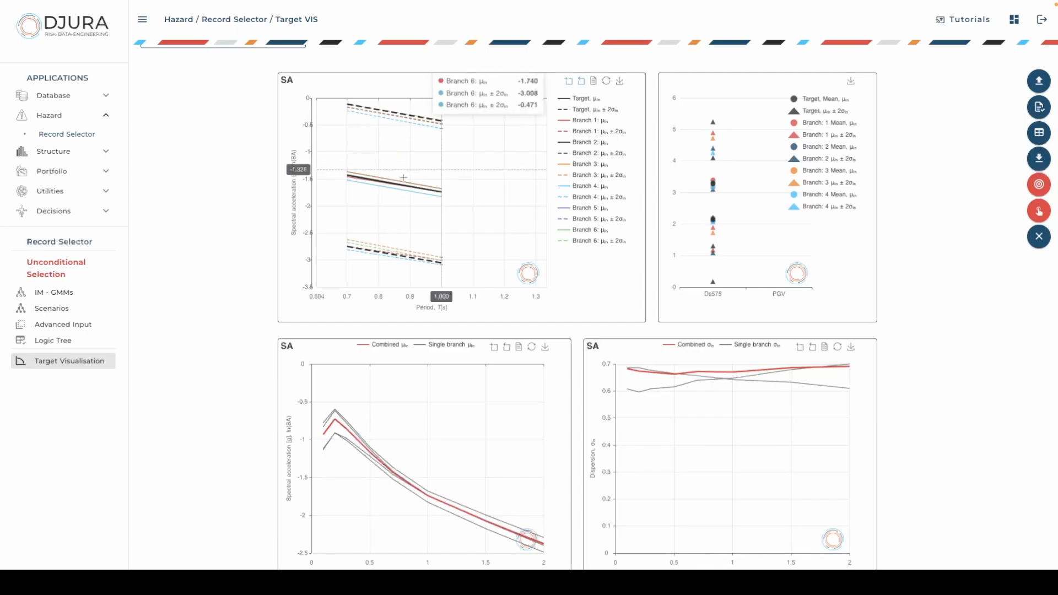
pyautogui.click(583, 83)
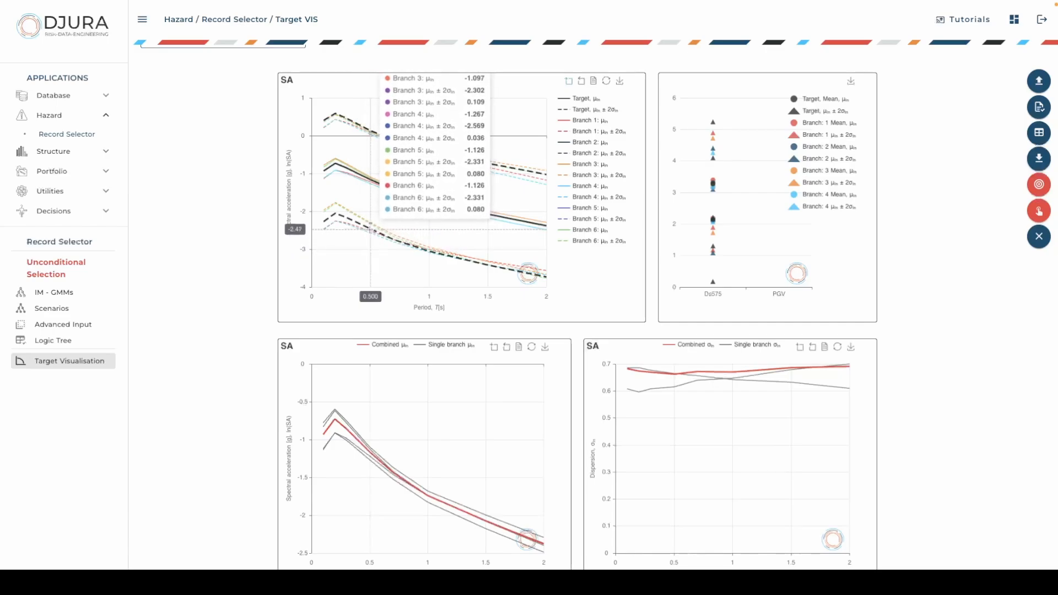
# - Hide the Branch 4, 5 and 6 curves and the target mean in the SA chart, and restore all curves
pyautogui.click(576, 187)
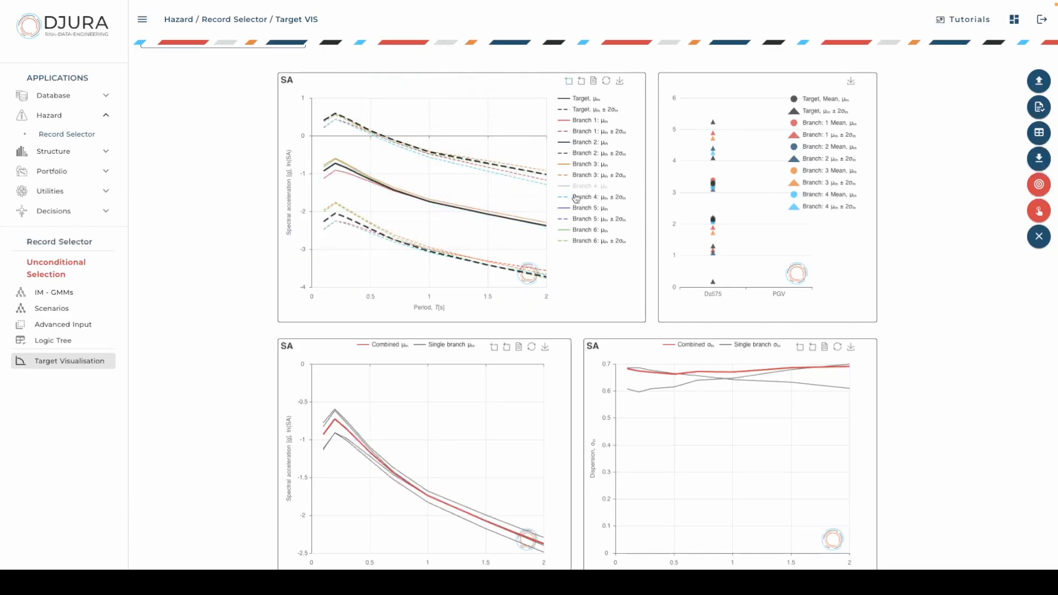
pyautogui.click(576, 197)
pyautogui.click(576, 207)
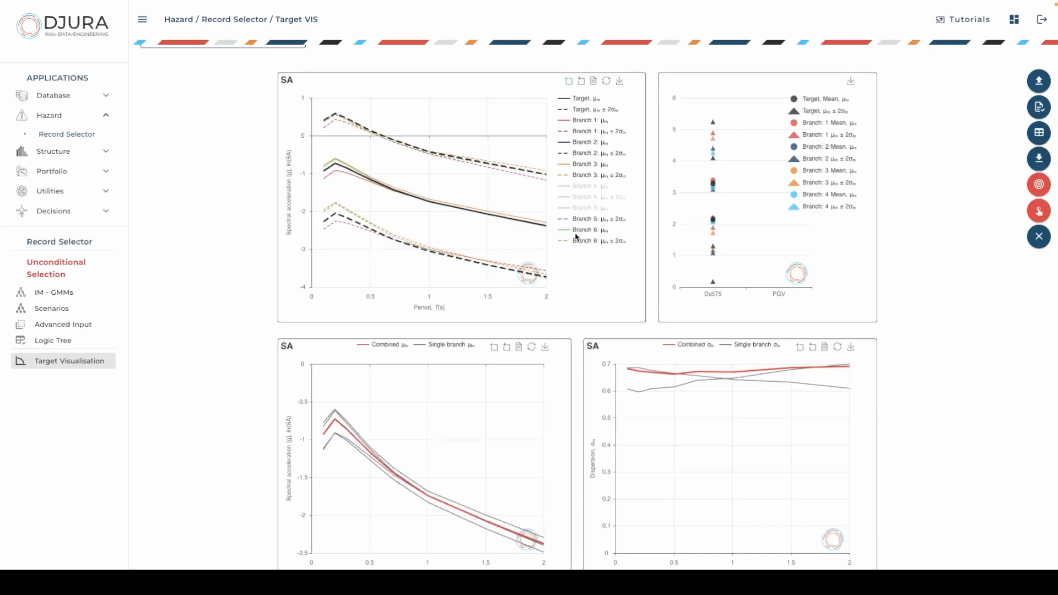
pyautogui.click(577, 229)
pyautogui.click(578, 241)
pyautogui.click(583, 219)
pyautogui.click(583, 100)
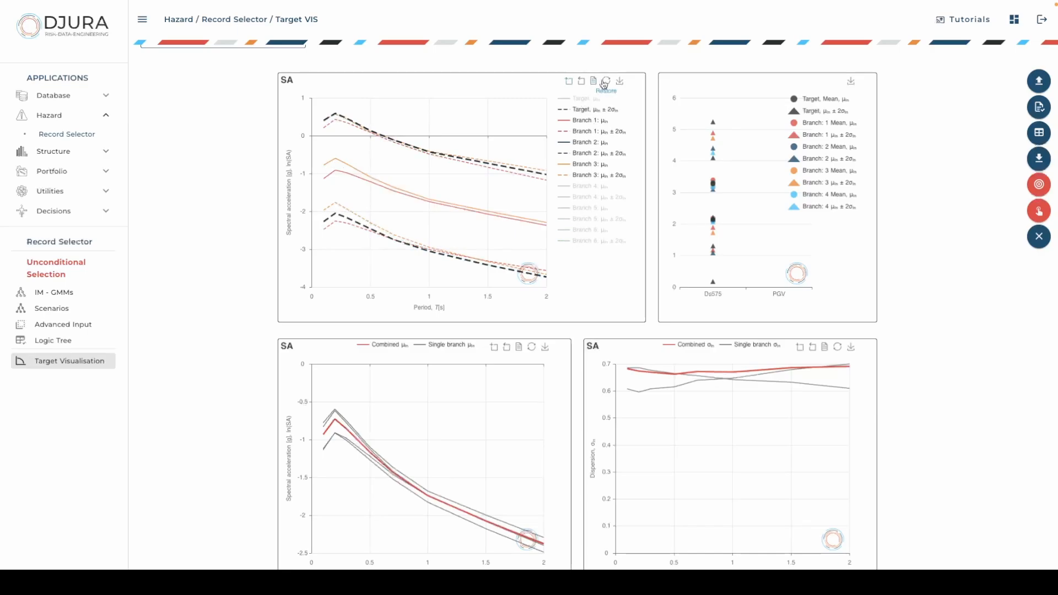
pyautogui.click(605, 82)
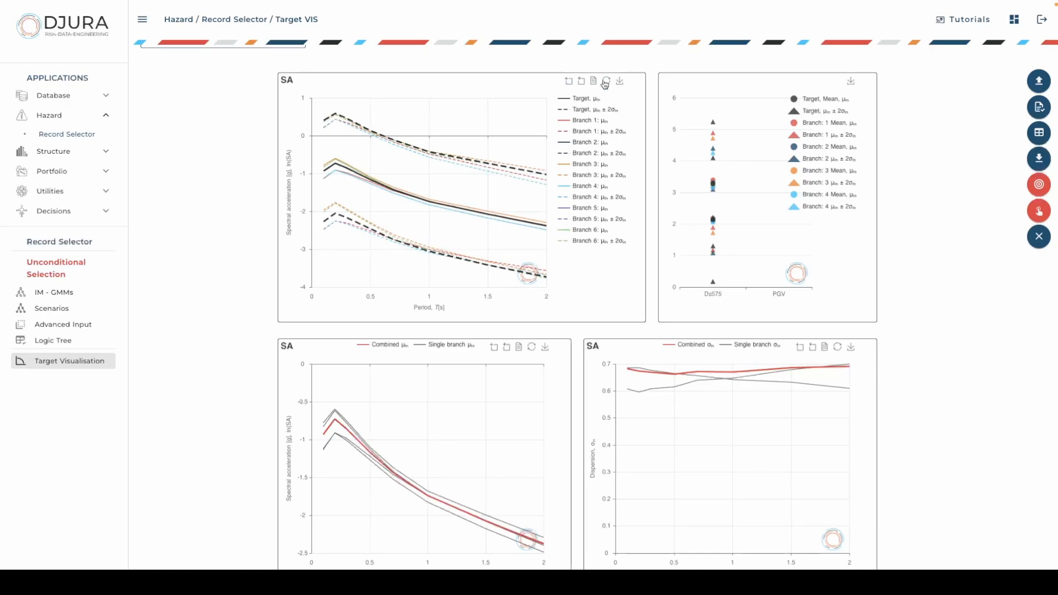
# - Examine the numerical data view of the SA target and branch curves, and return to the chart
pyautogui.click(594, 84)
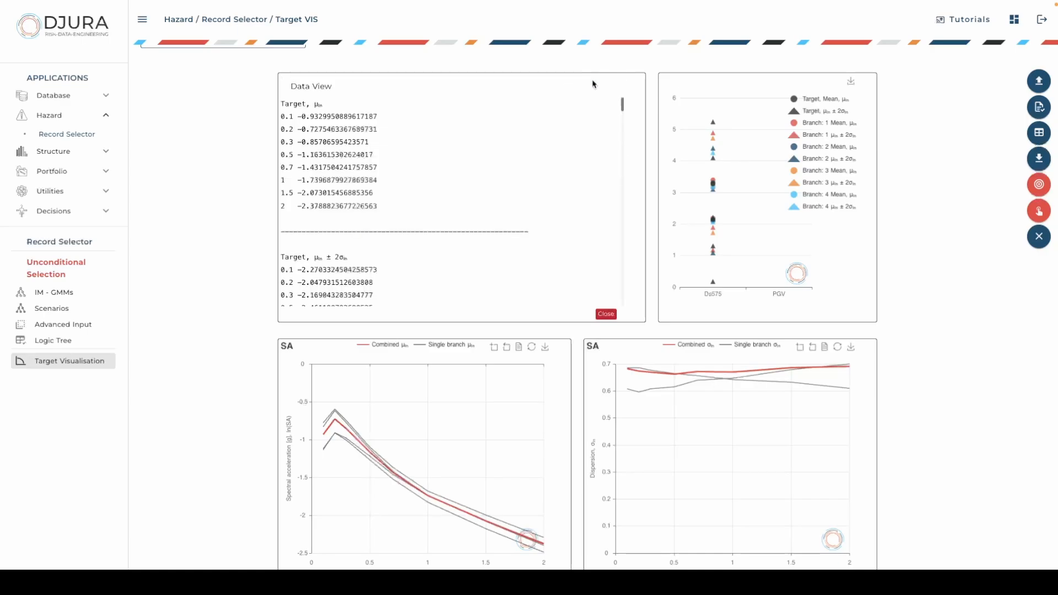
pyautogui.scroll(-2, 348, 199)
pyautogui.scroll(-5, 348, 199)
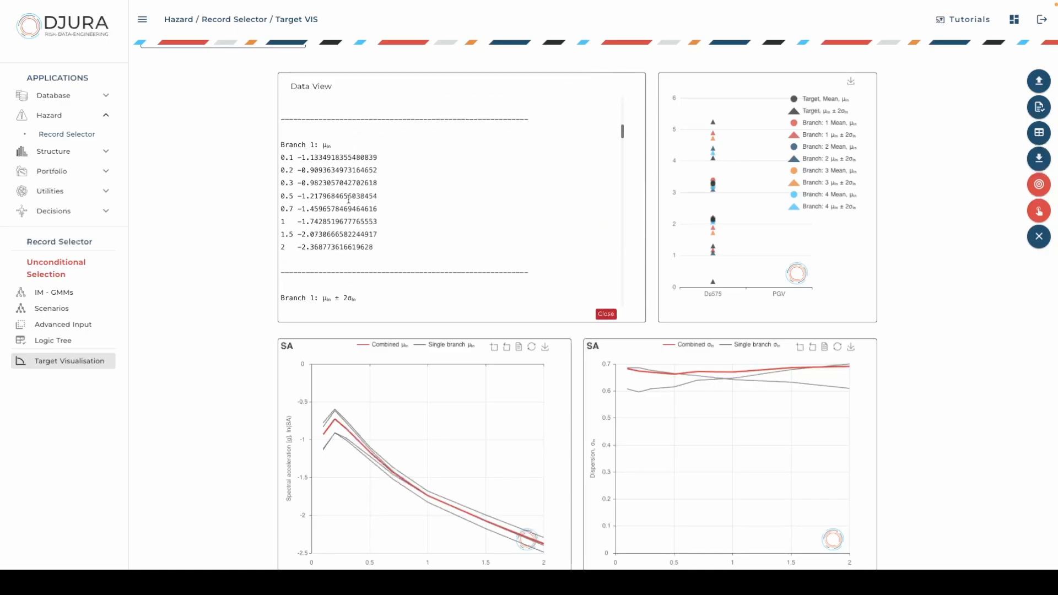
pyautogui.scroll(7, 348, 199)
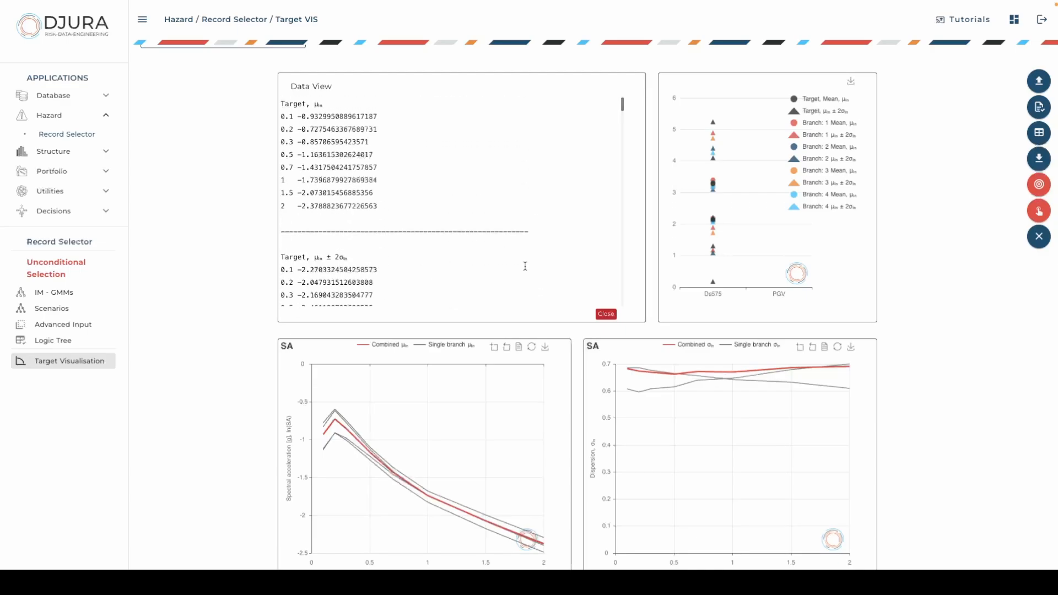
pyautogui.click(600, 313)
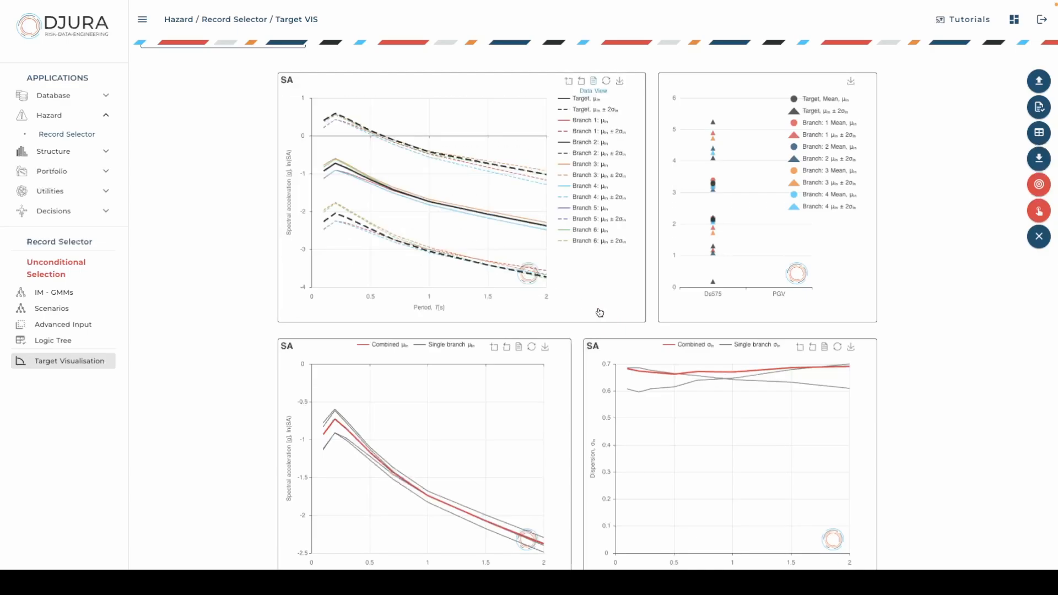
# - Preview the PNG image export of the SA target spectra chart without saving, and look over the remaining plots
pyautogui.click(621, 82)
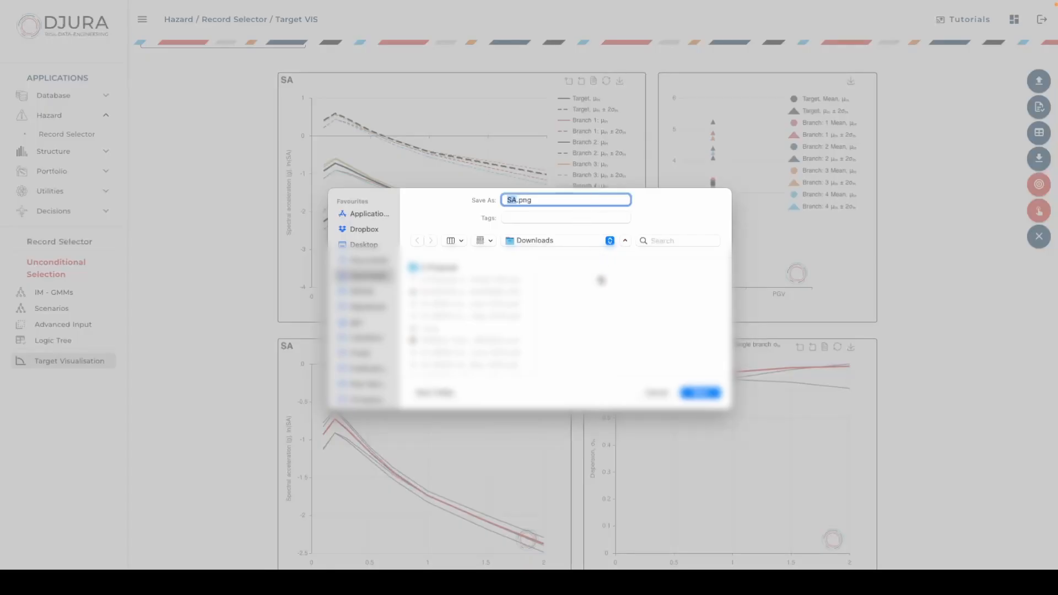
pyautogui.click(654, 395)
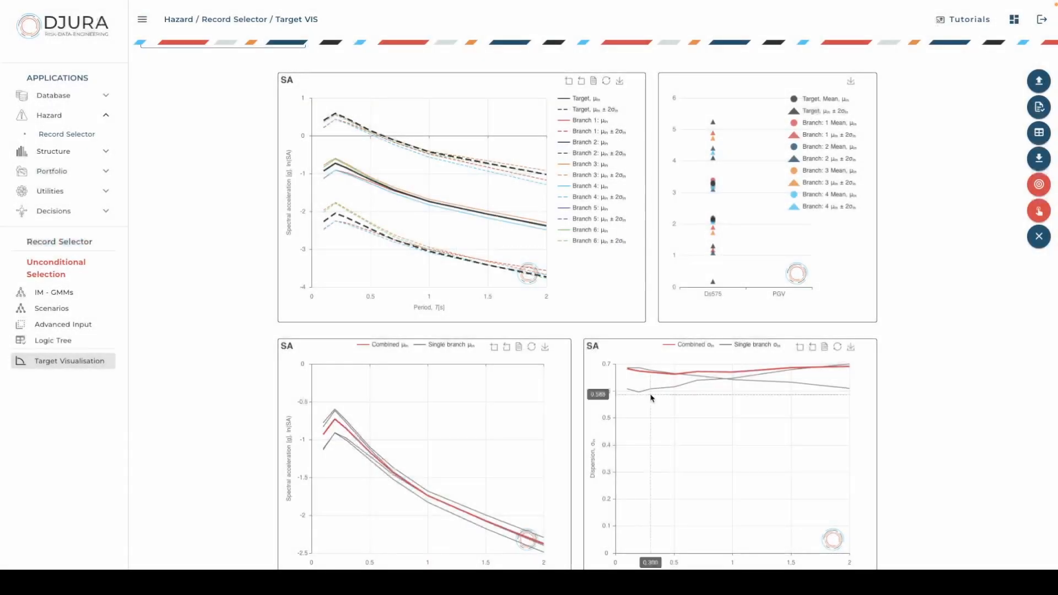
pyautogui.scroll(-3, 236, 369)
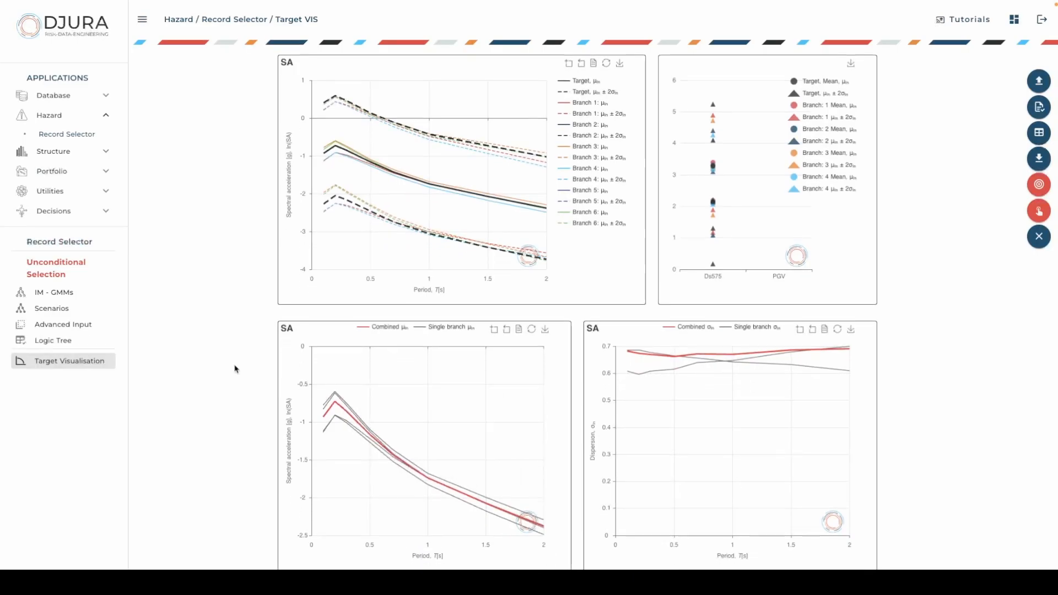
pyautogui.scroll(3, 236, 369)
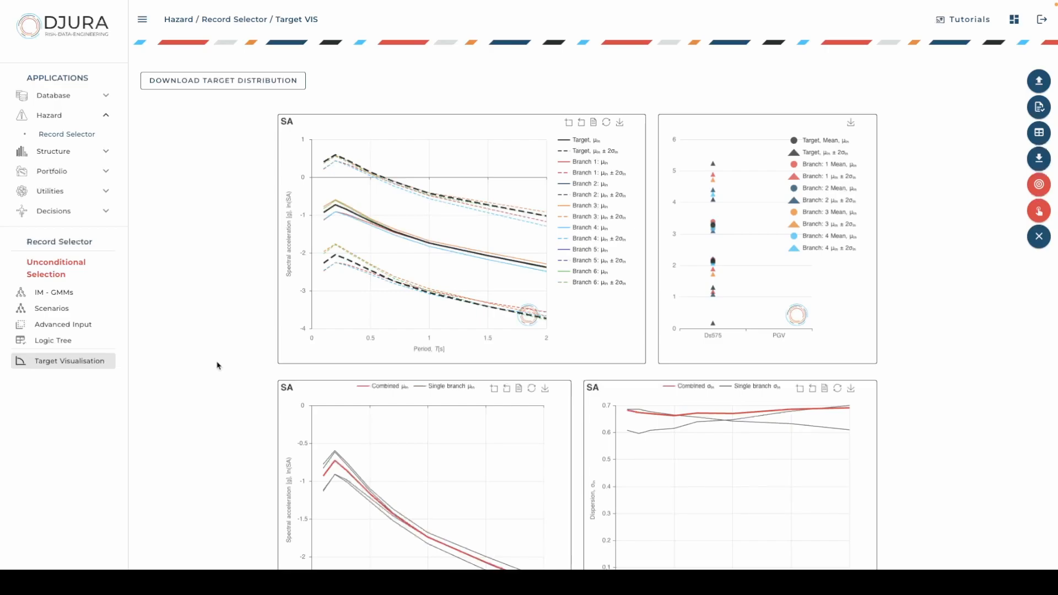
# - In the advanced input, keep 2 ground motion components and the RotD50 component definition, and save the advanced selection settings
pyautogui.click(52, 324)
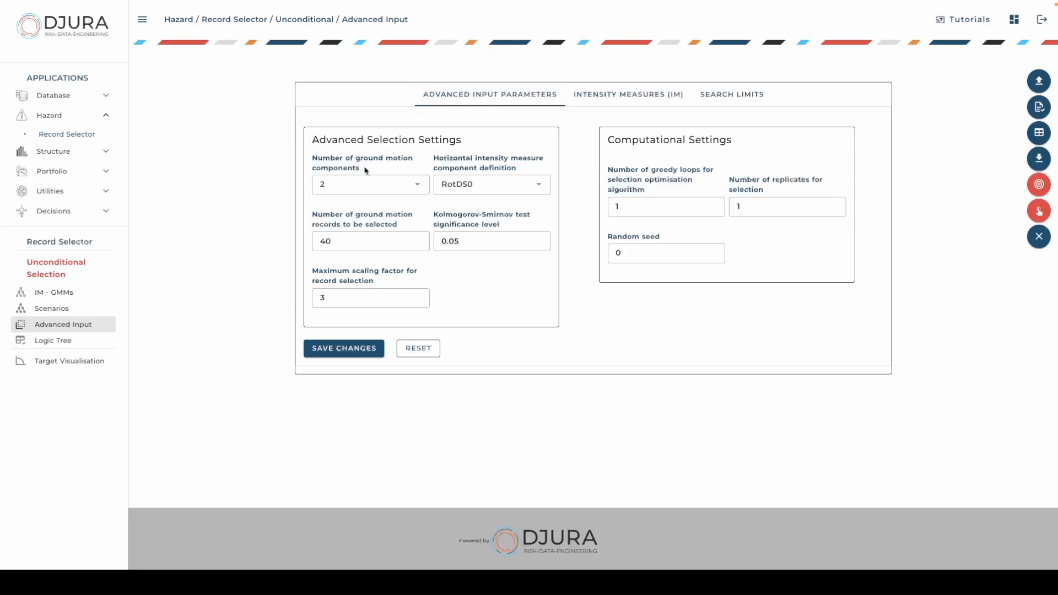
pyautogui.click(367, 185)
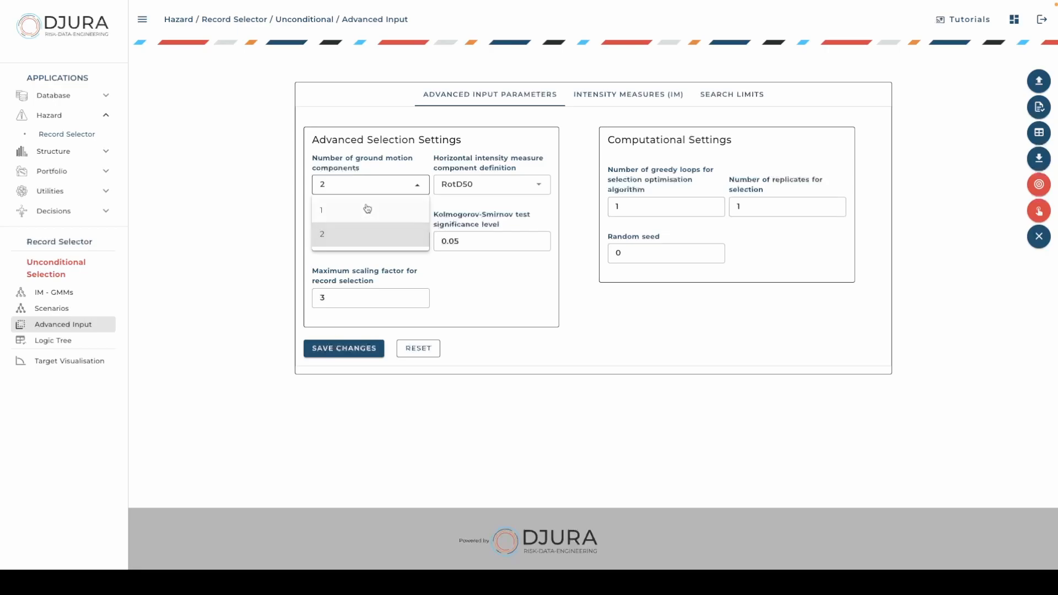
pyautogui.click(349, 238)
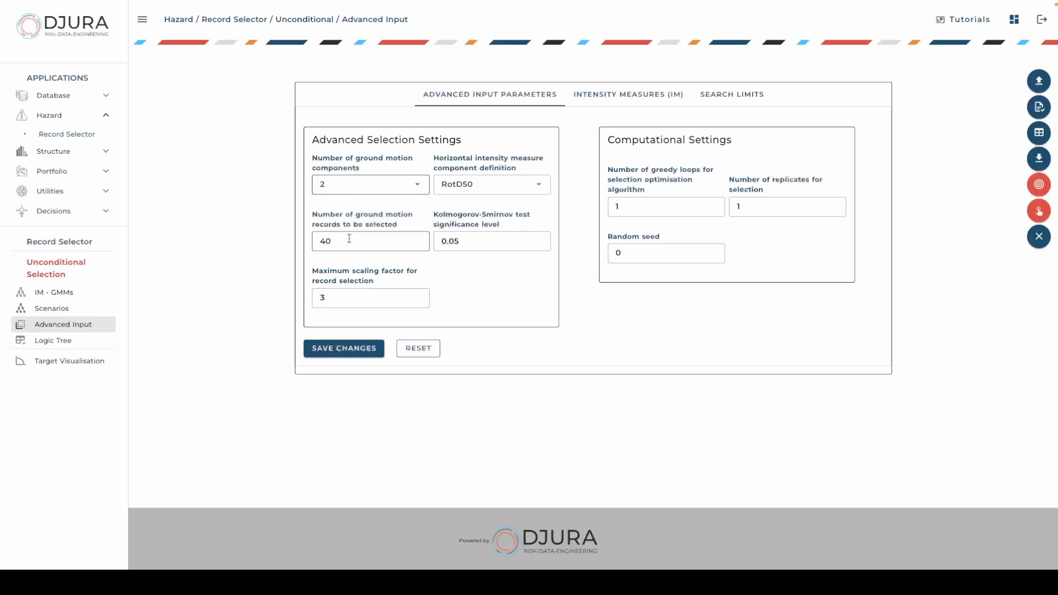
pyautogui.click(500, 188)
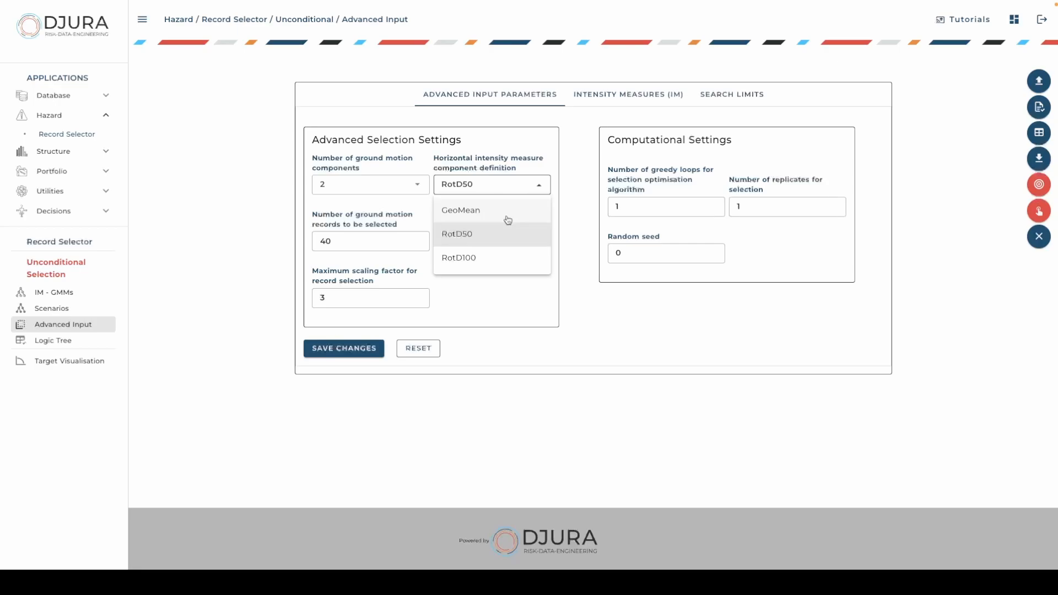
pyautogui.click(488, 297)
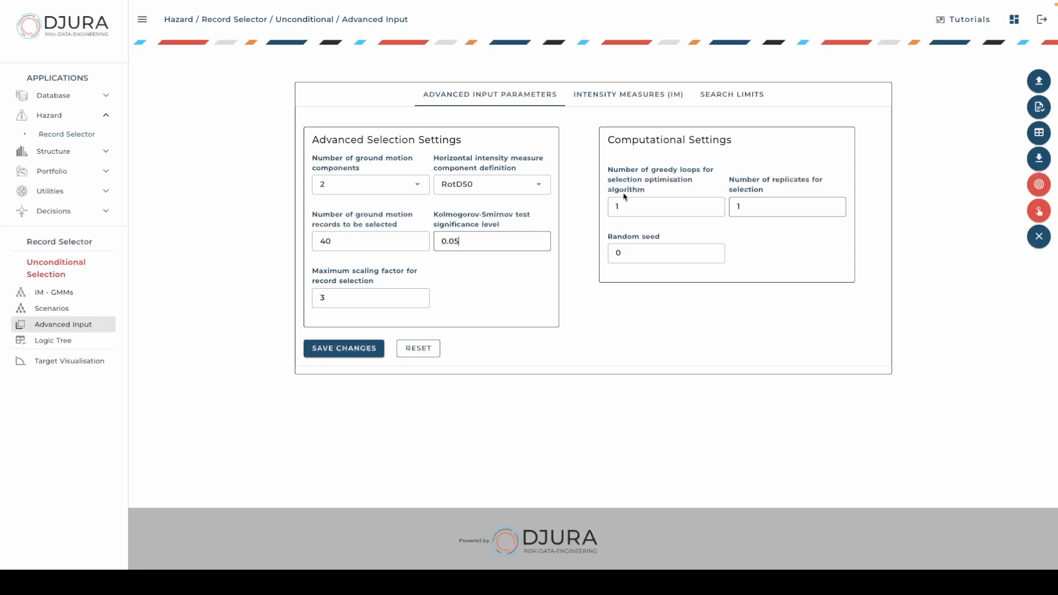
pyautogui.click(341, 358)
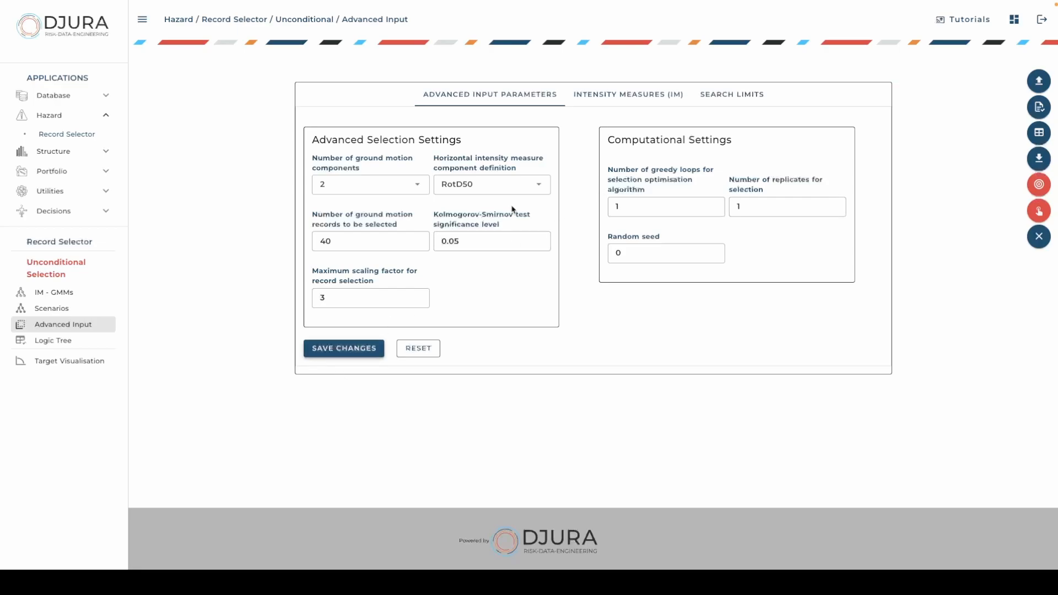
# - Show 50 intensity measures per page, review their weights, and preview the weight editor for SA(0.1) without changing it
pyautogui.click(620, 95)
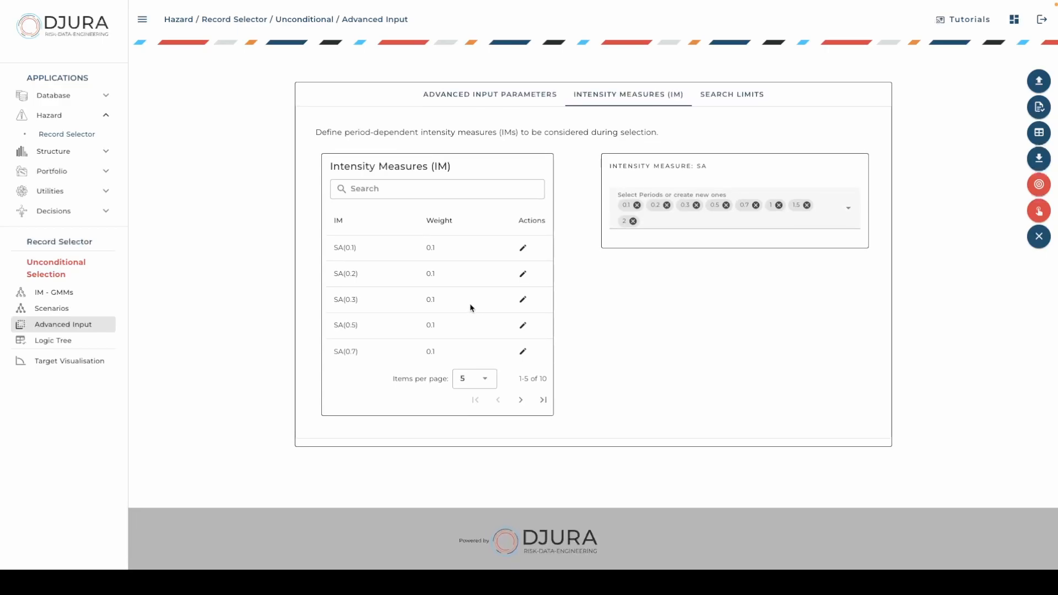
pyautogui.click(482, 385)
pyautogui.click(474, 448)
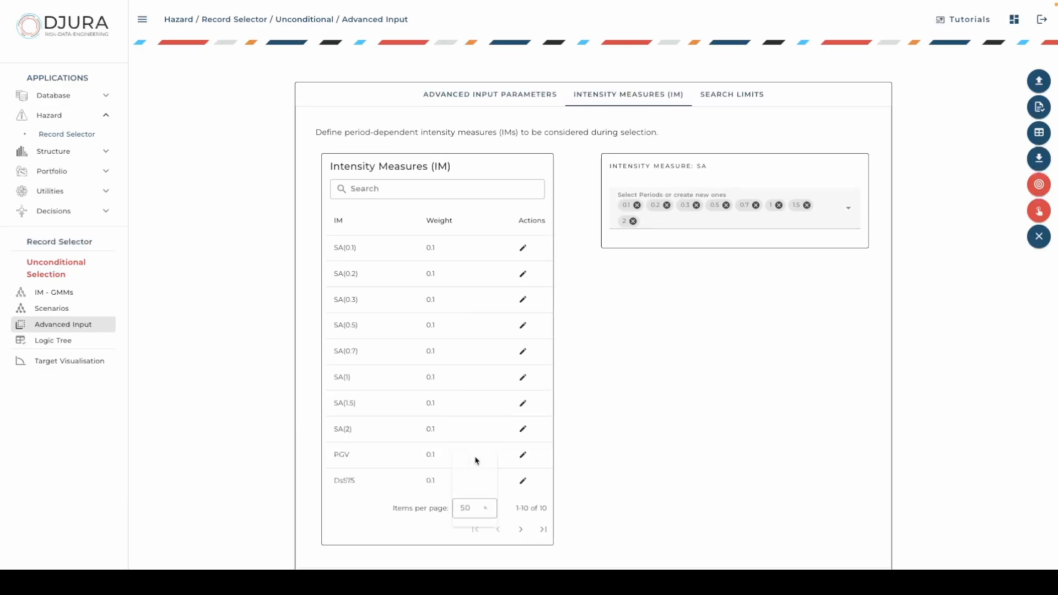
pyautogui.scroll(-1, 435, 353)
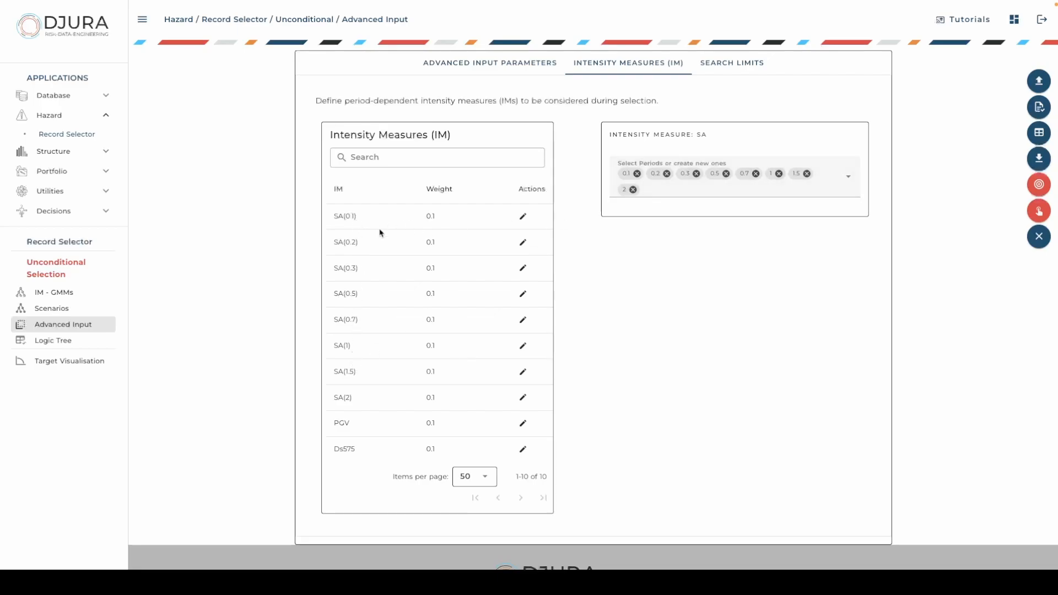
pyautogui.scroll(-1, 372, 277)
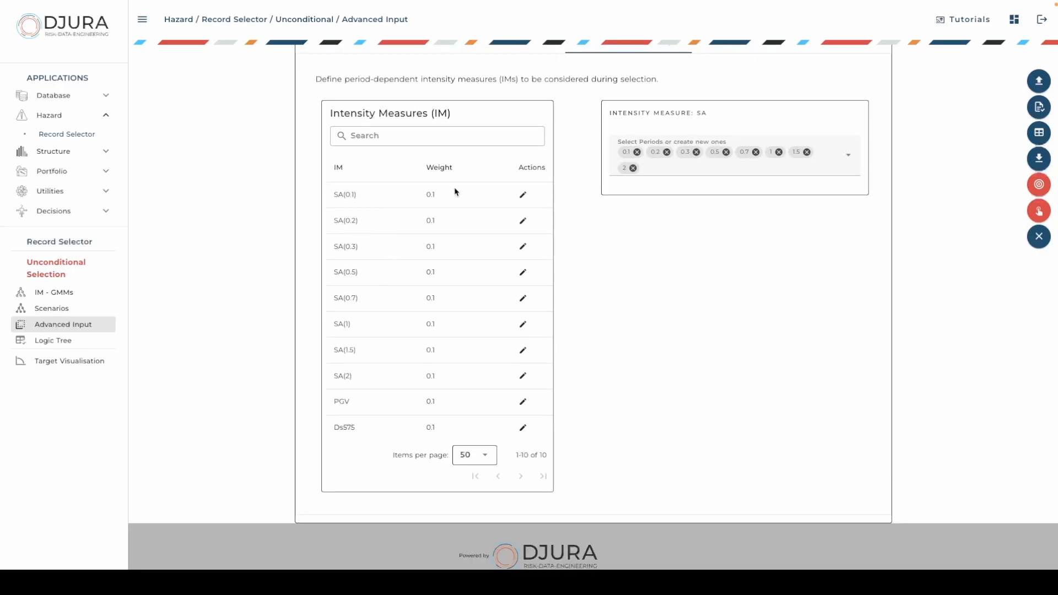
pyautogui.click(521, 195)
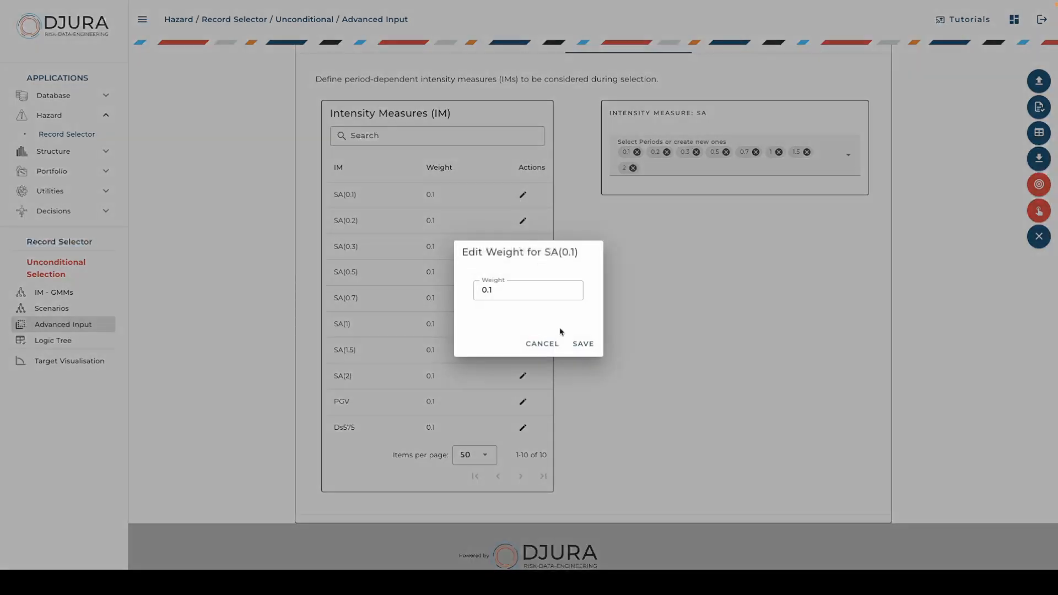
pyautogui.click(544, 344)
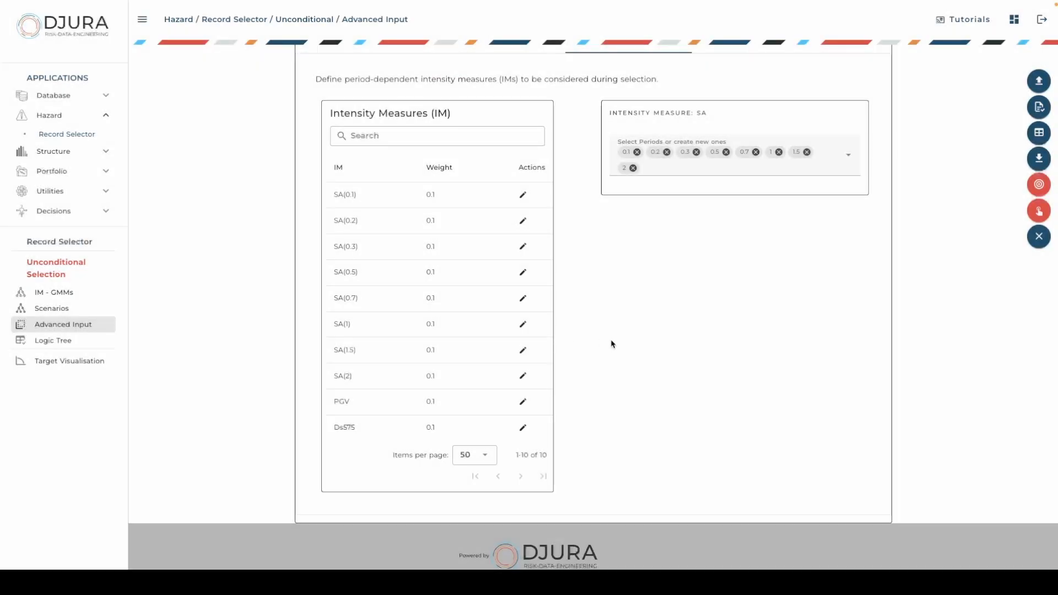
# - Add a period of 1.2 to the SA intensity measure periods considered during selection
pyautogui.click(688, 170)
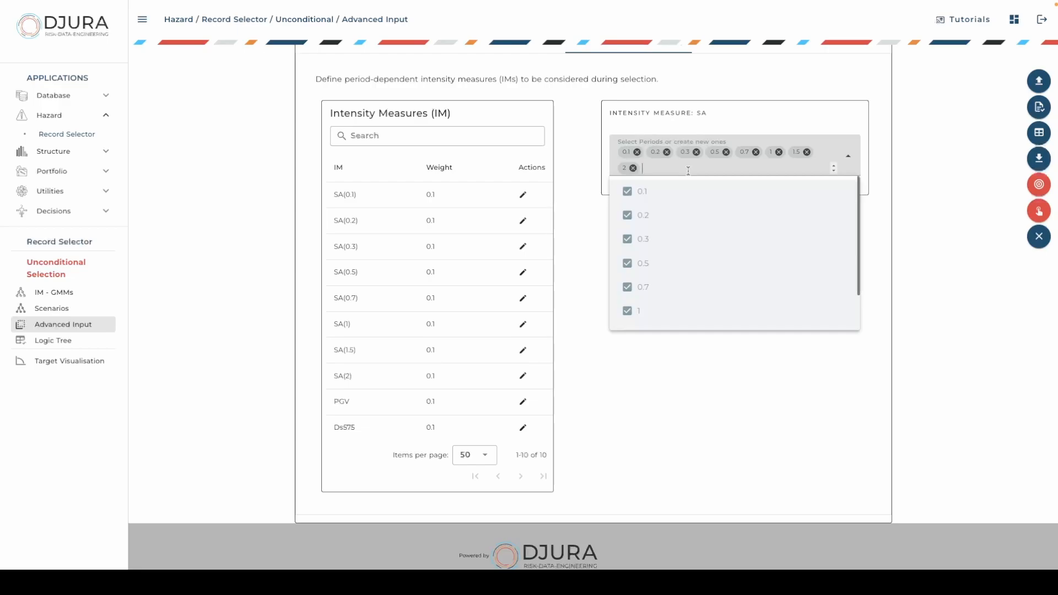
pyautogui.write('1.2')
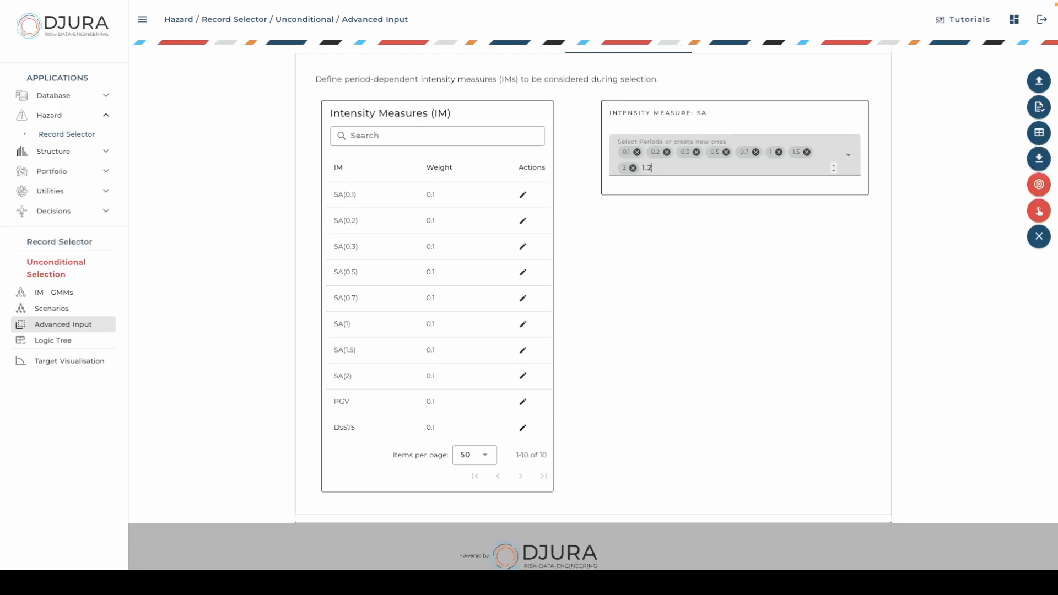
pyautogui.press('Return')
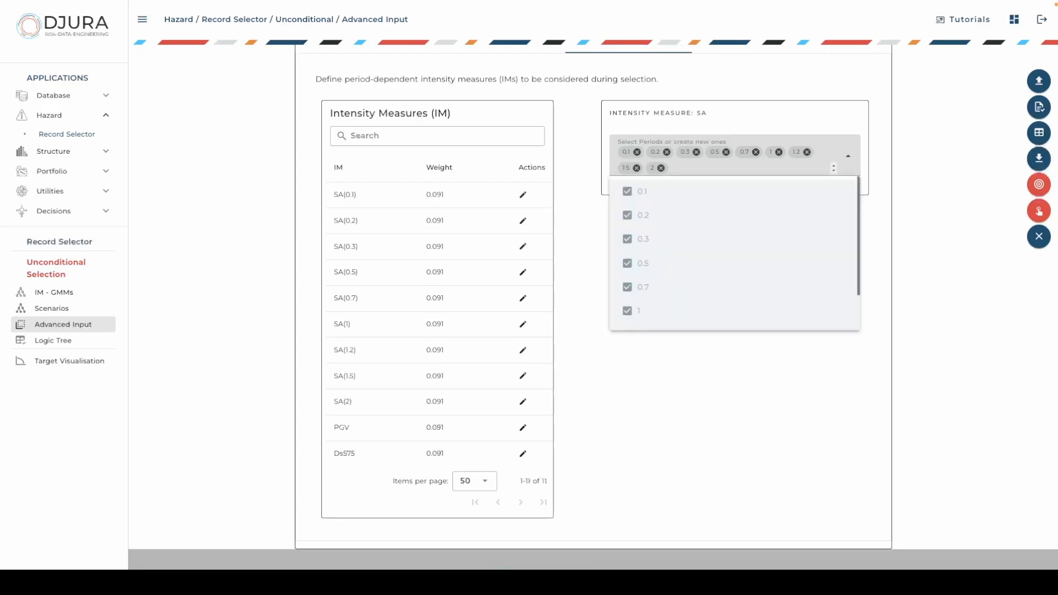
pyautogui.click(644, 387)
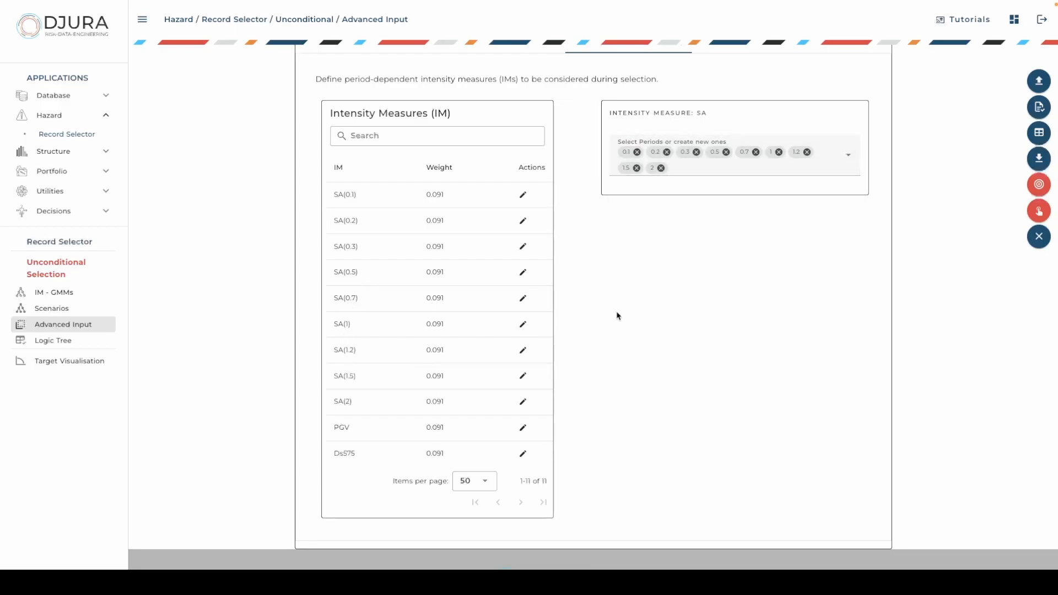
# - Keep the magnitude search limits at 5 and 7, leave the other criteria empty, and save the search limits
pyautogui.scroll(1, 617, 316)
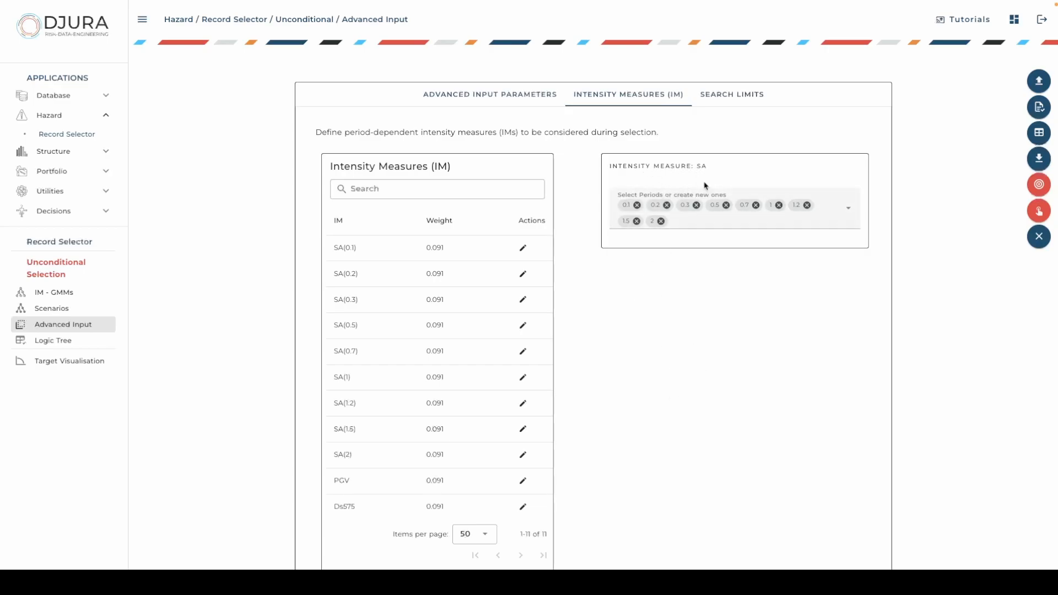
pyautogui.click(734, 98)
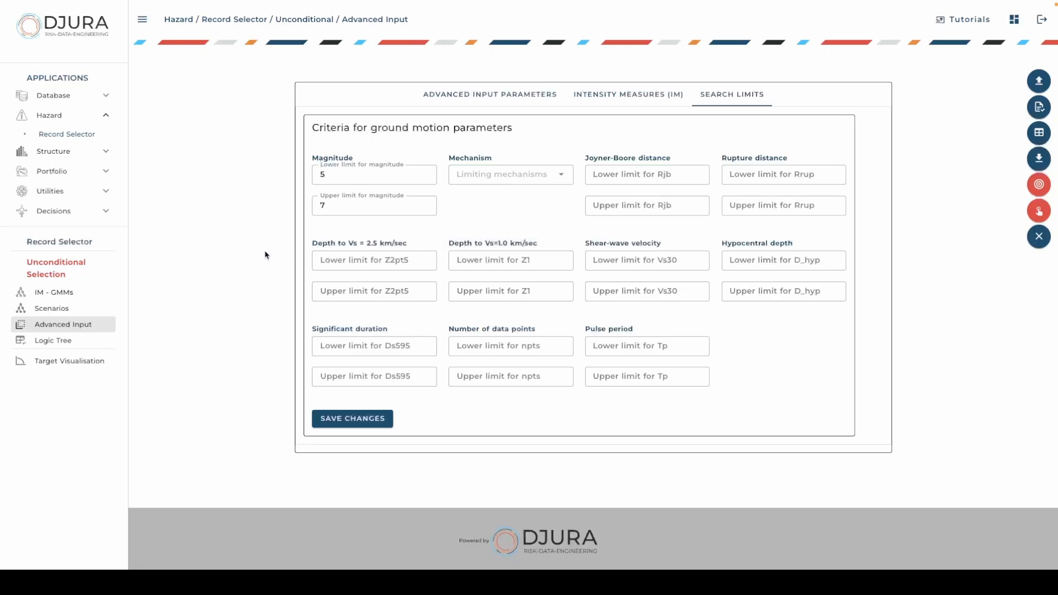
pyautogui.click(358, 423)
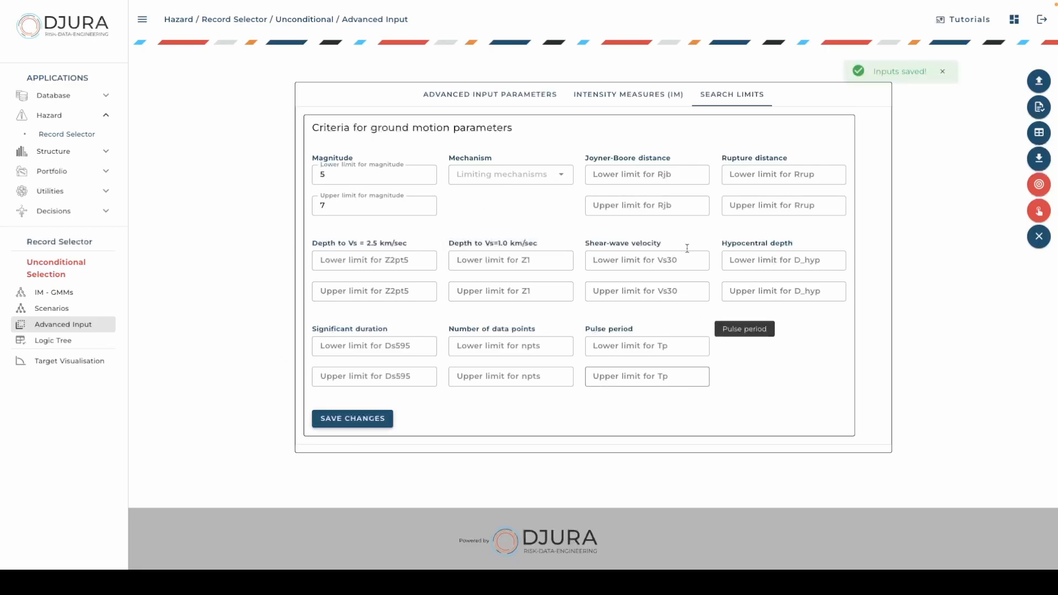
# - Create the target distribution again from the target visualisation page and perform the record selection
pyautogui.click(89, 361)
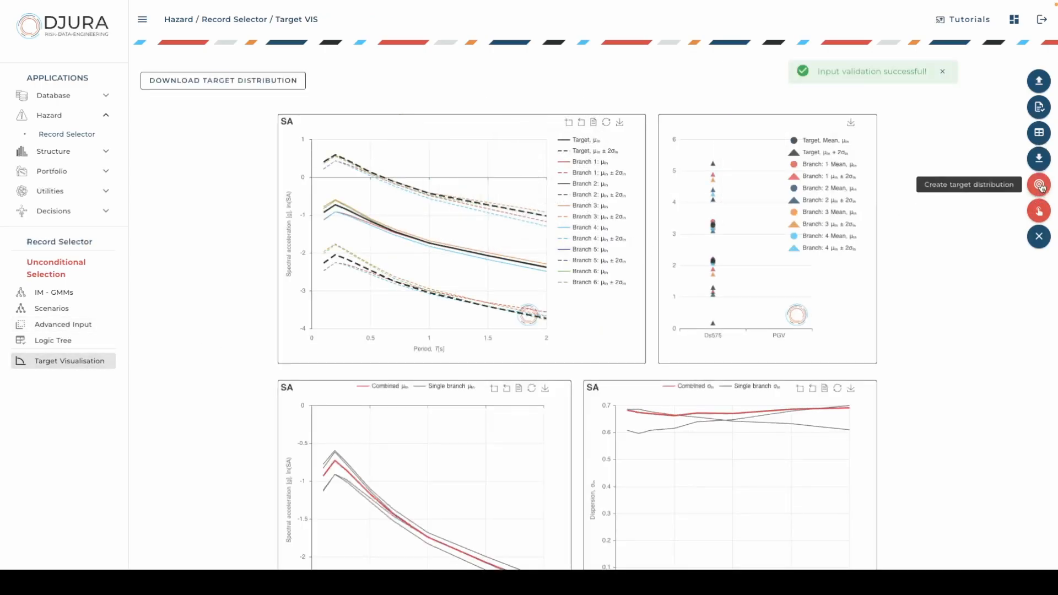
pyautogui.click(1039, 185)
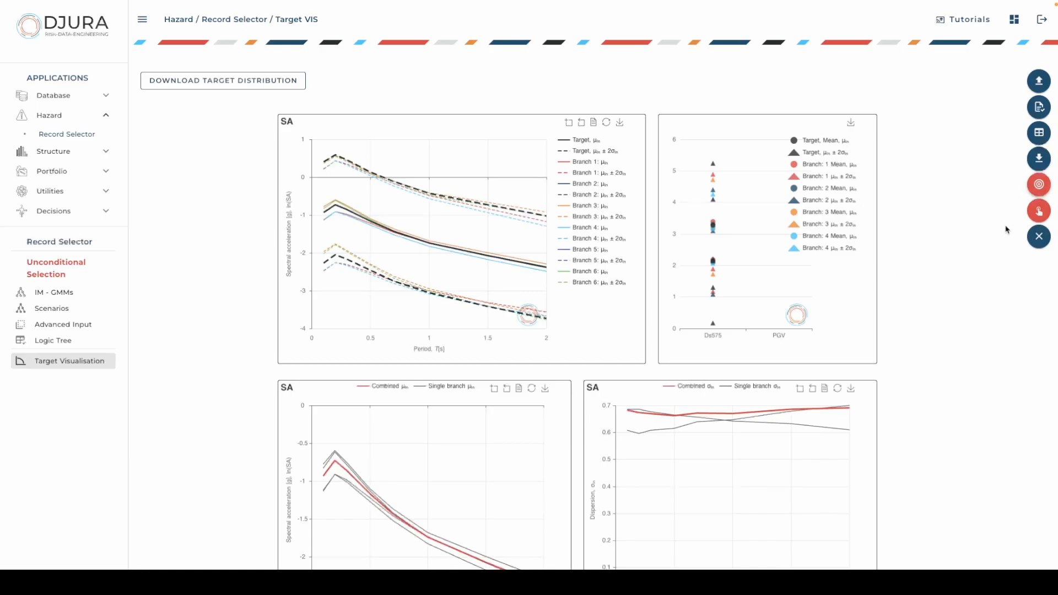
pyautogui.click(1039, 211)
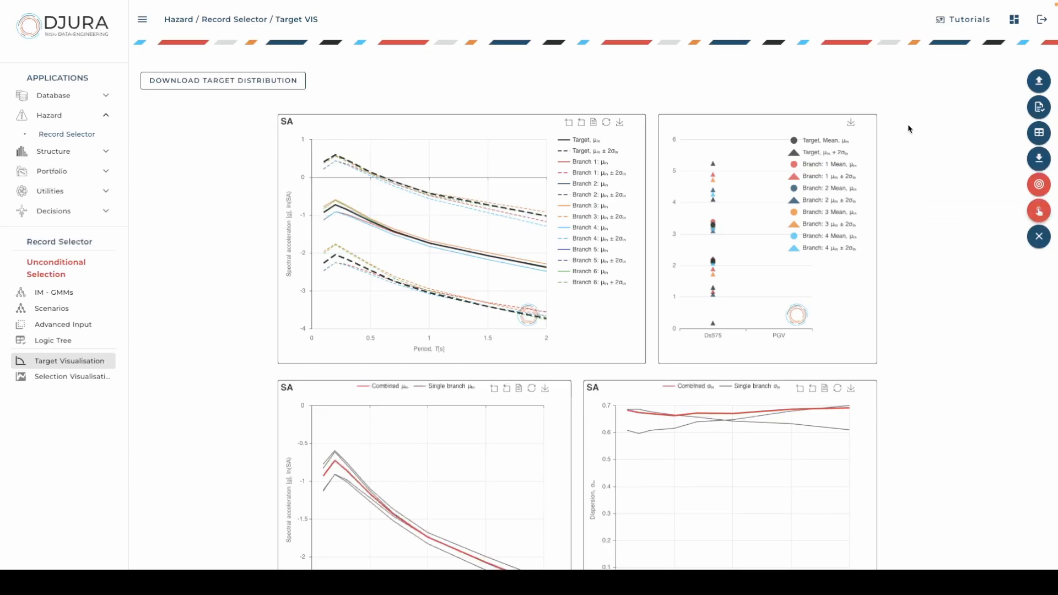
pyautogui.click(1036, 213)
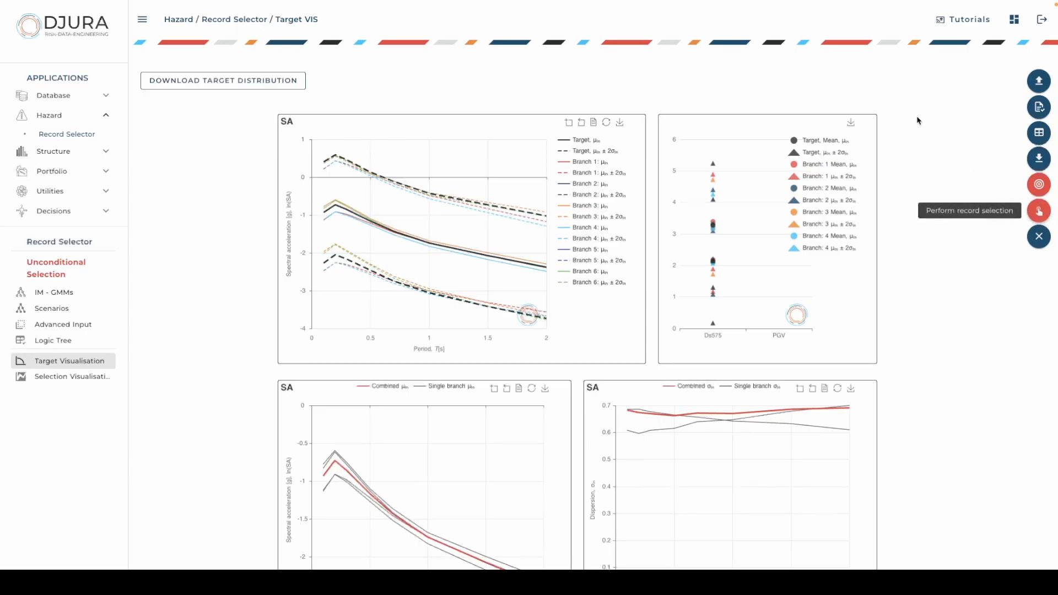
pyautogui.click(1046, 216)
pyautogui.click(1039, 212)
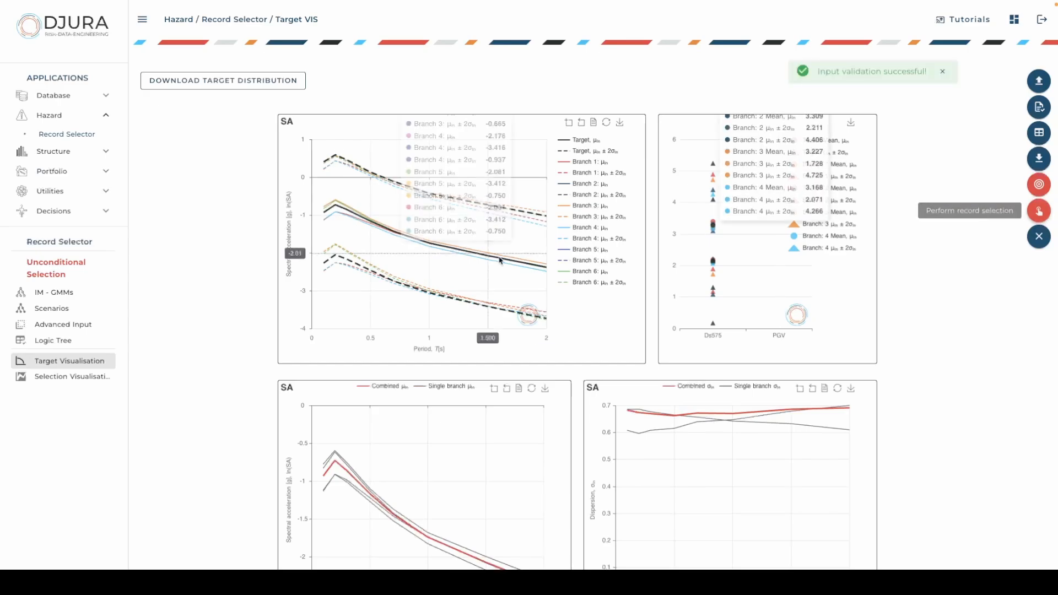
# - Open the selection visualisation and examine the SA plot of selected records against the target
pyautogui.click(53, 377)
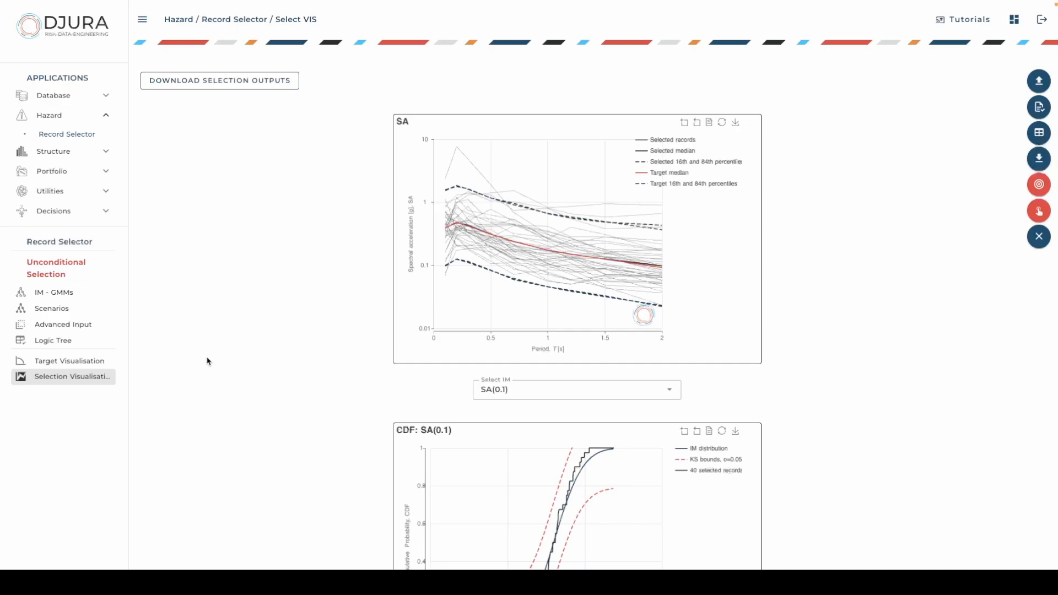
pyautogui.scroll(-1, 208, 361)
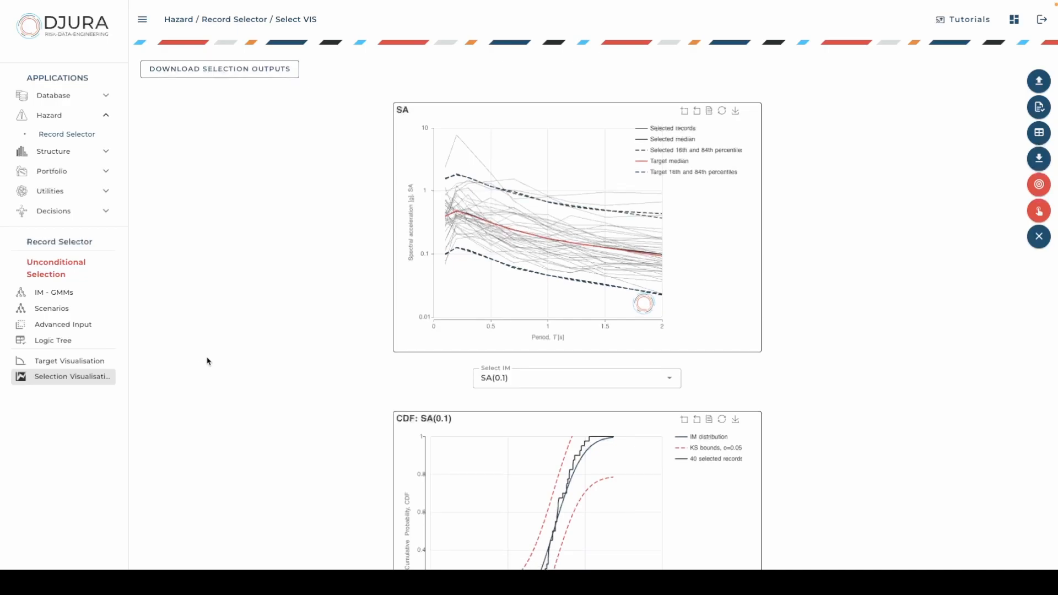
pyautogui.scroll(-1, 209, 360)
pyautogui.scroll(-1, 208, 361)
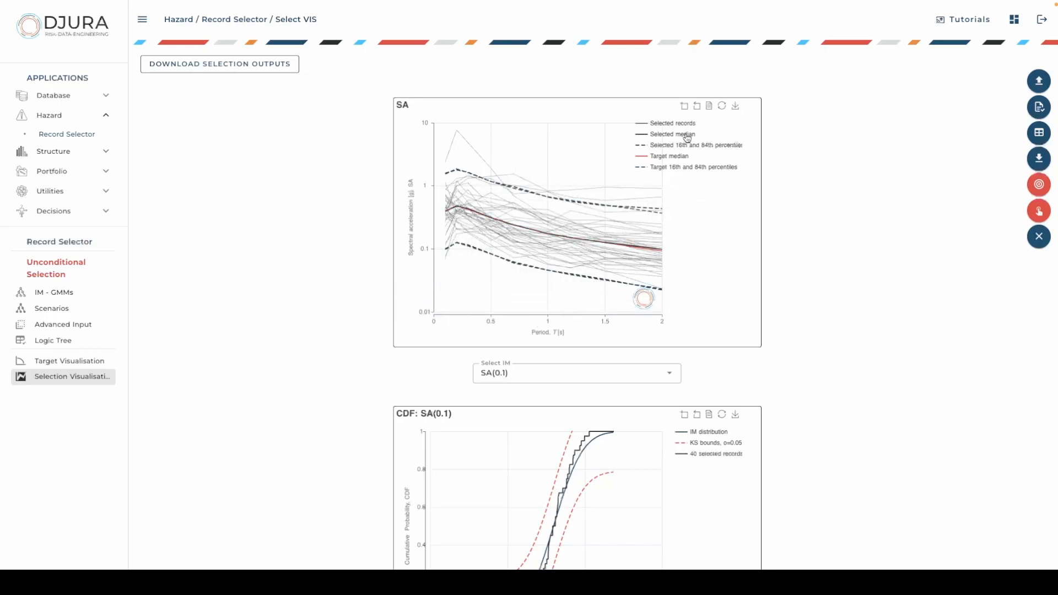
# - Hide the selected records and all median and percentile curves in the SA selection plot
pyautogui.click(683, 170)
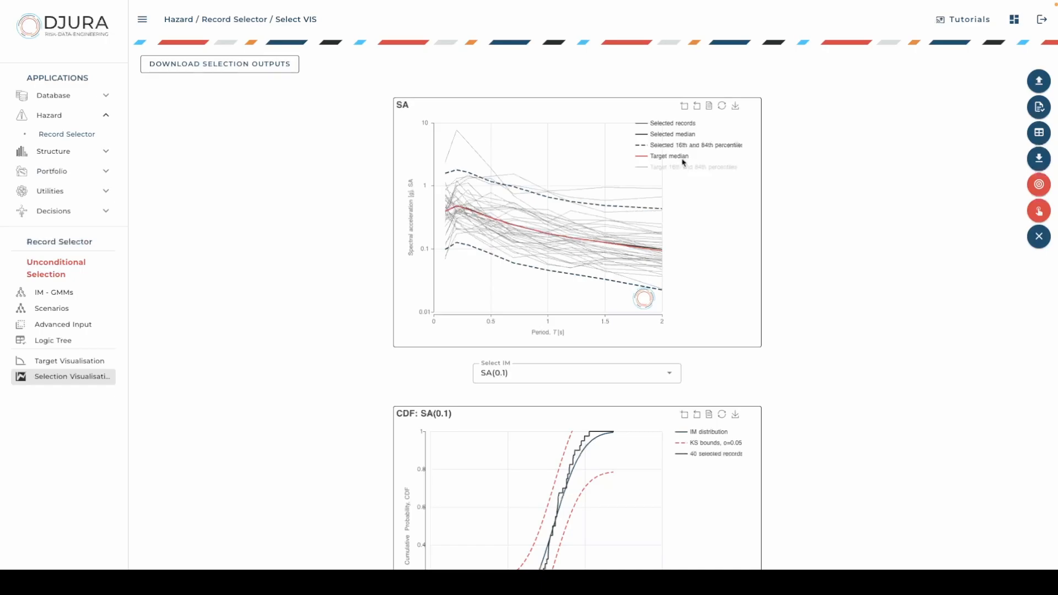
pyautogui.click(674, 127)
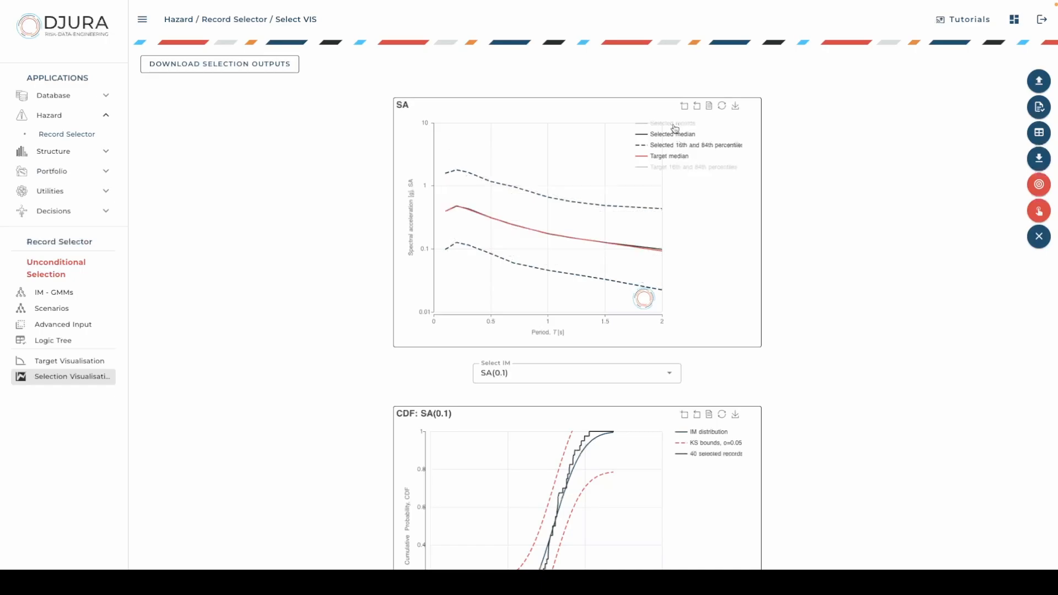
pyautogui.click(672, 156)
pyautogui.click(676, 137)
pyautogui.click(675, 147)
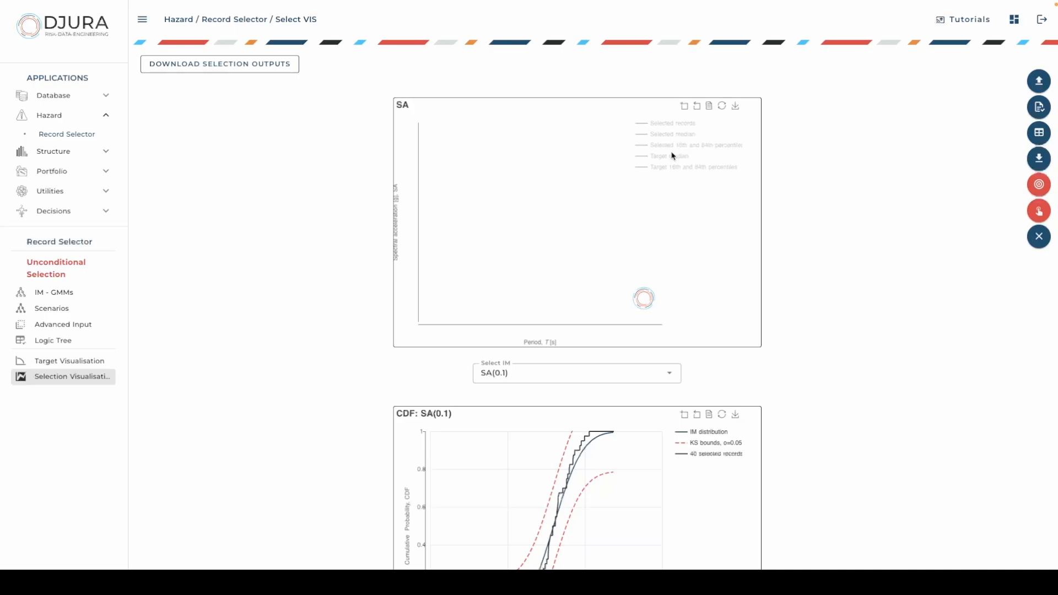
# - Show the selected and target medians, their 16th and 84th percentiles, and the selected records again in the SA plot
pyautogui.click(670, 158)
pyautogui.click(673, 136)
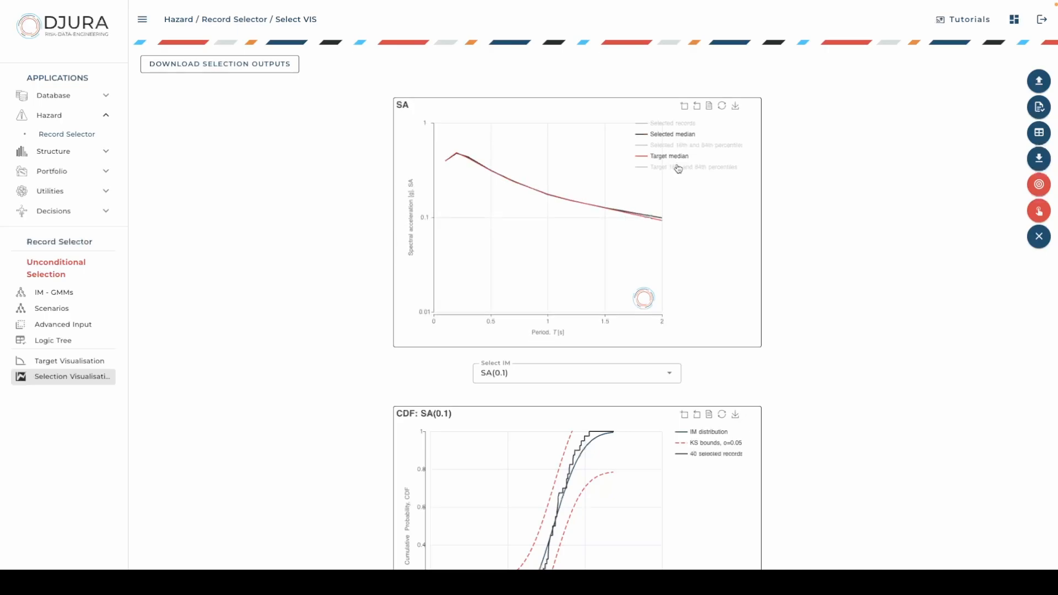
pyautogui.click(677, 171)
pyautogui.click(682, 148)
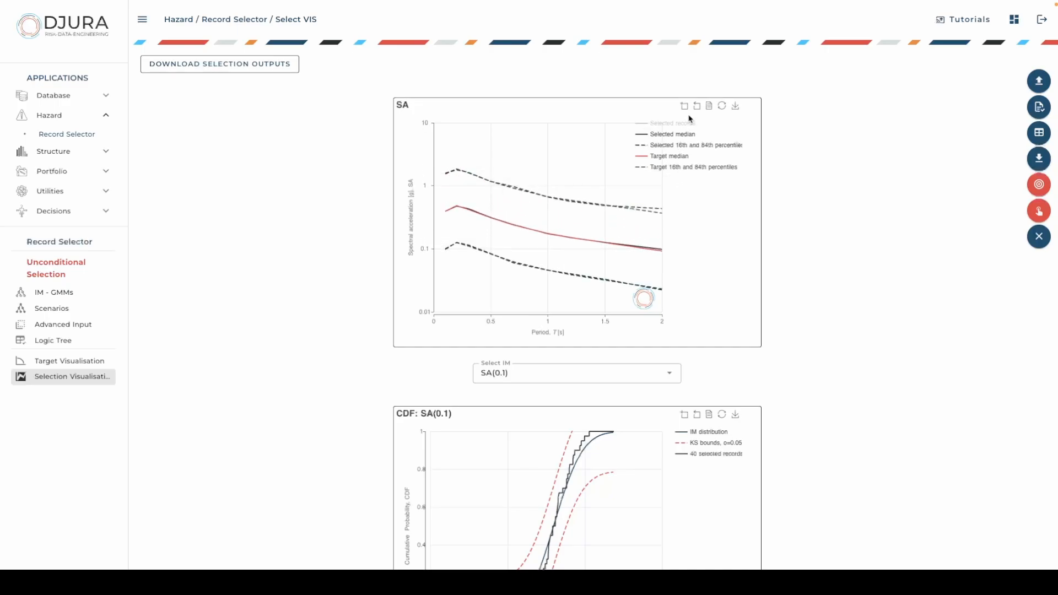
pyautogui.click(678, 125)
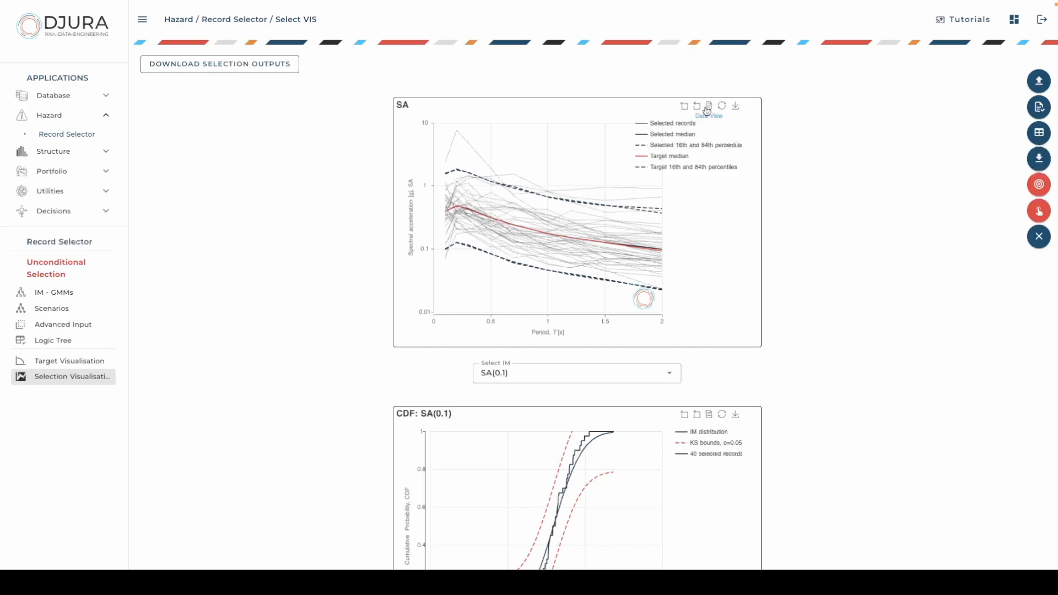
# - Examine the numerical data view of the SA selection plot, and preview its PNG image export without saving
pyautogui.click(708, 106)
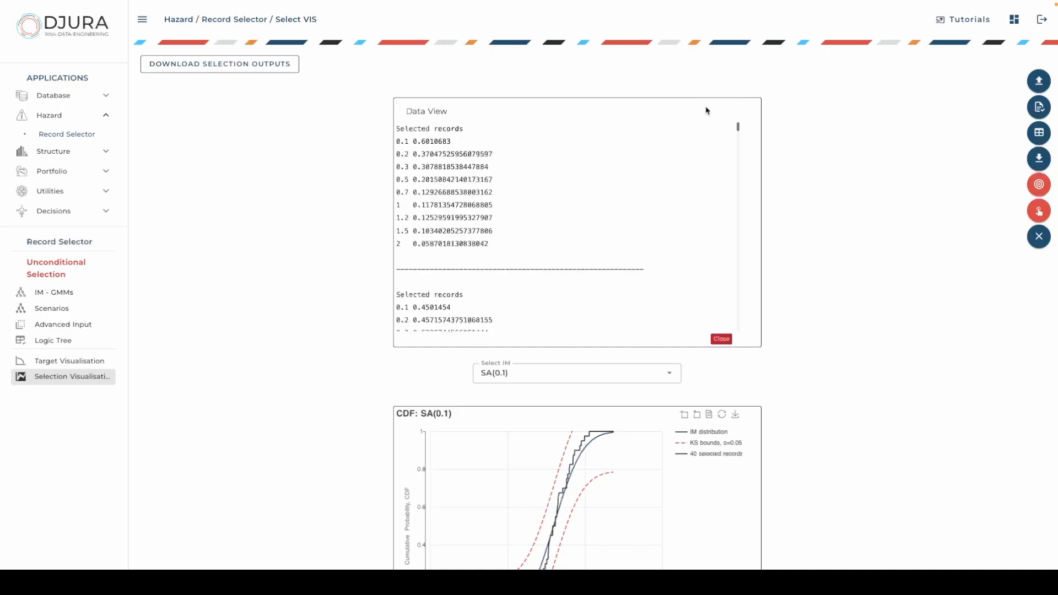
pyautogui.click(721, 338)
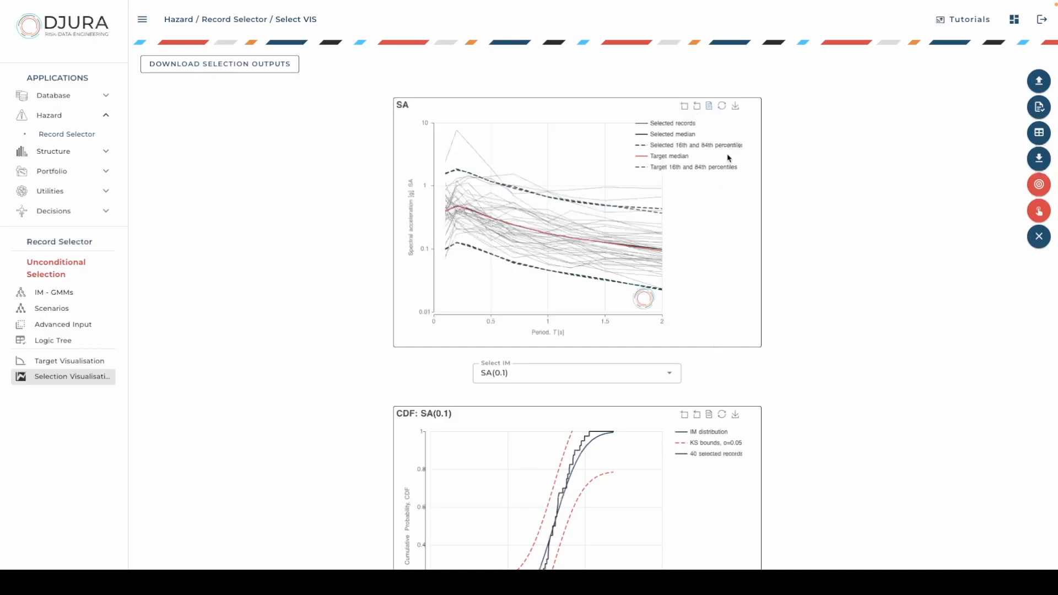
pyautogui.click(735, 109)
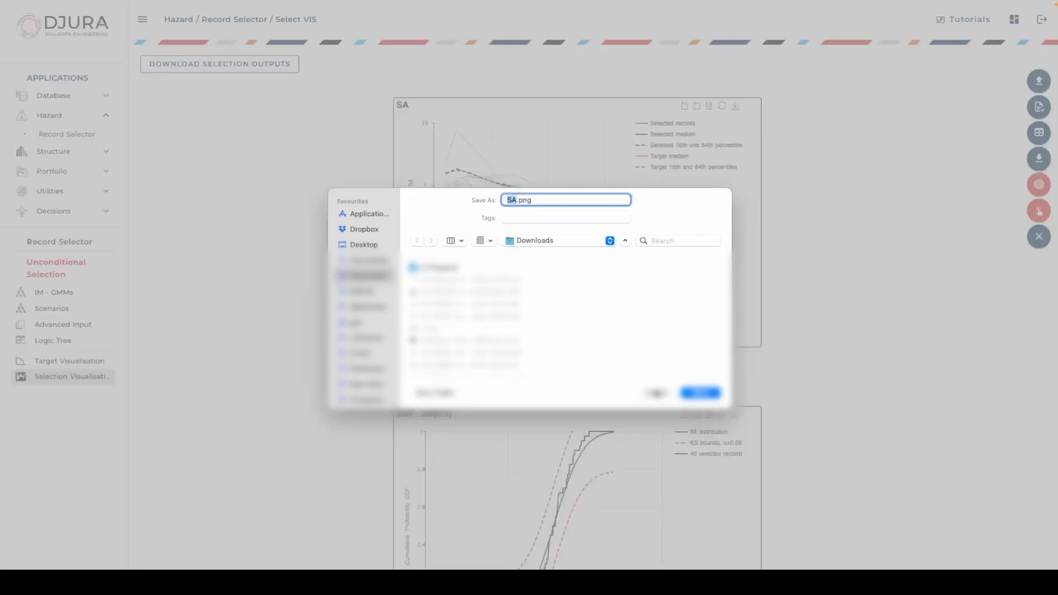
pyautogui.click(654, 393)
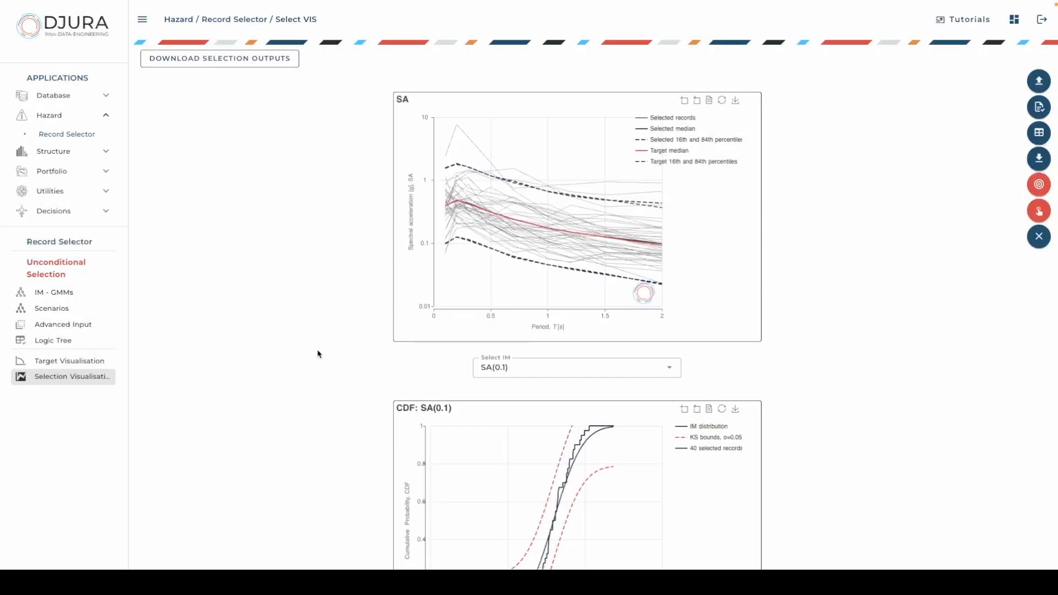
# - Examine the CDF plot of the selected records for SA(0.5), and switch it to SA(0.2)
pyautogui.scroll(-2, 318, 354)
pyautogui.scroll(-1, 317, 354)
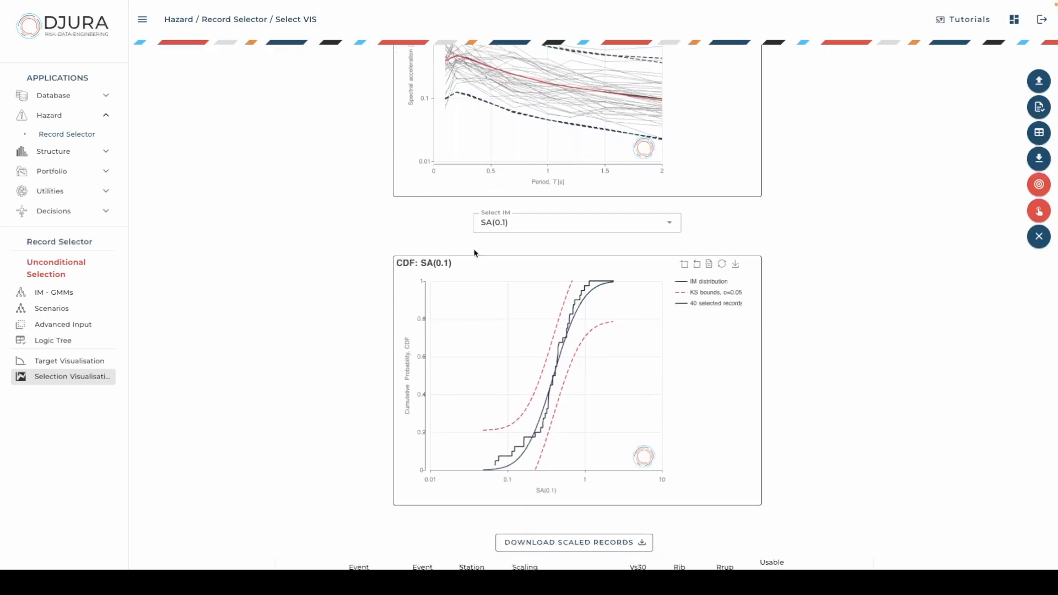
pyautogui.click(536, 223)
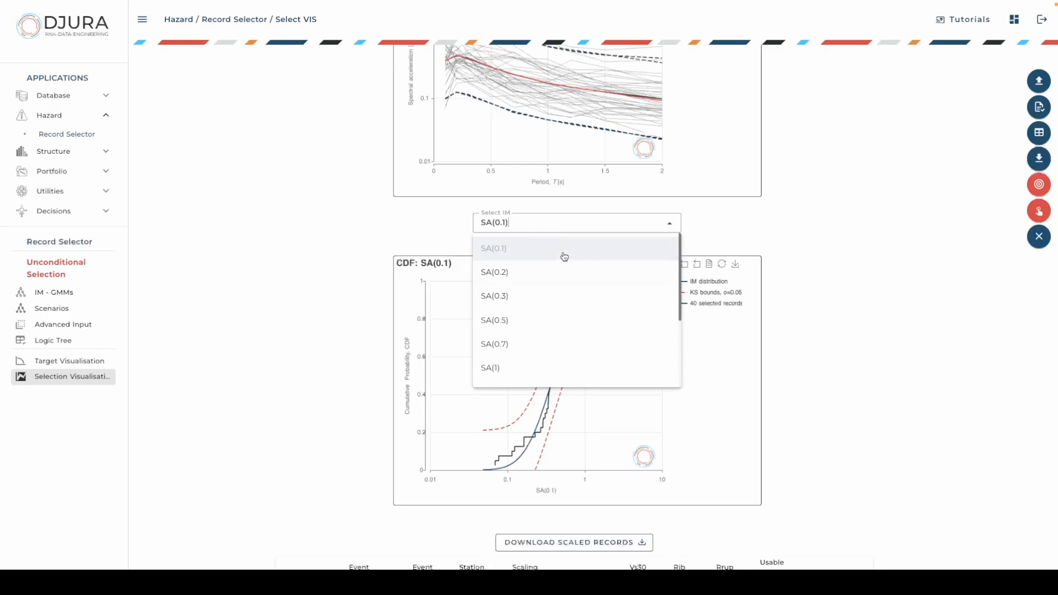
pyautogui.click(549, 316)
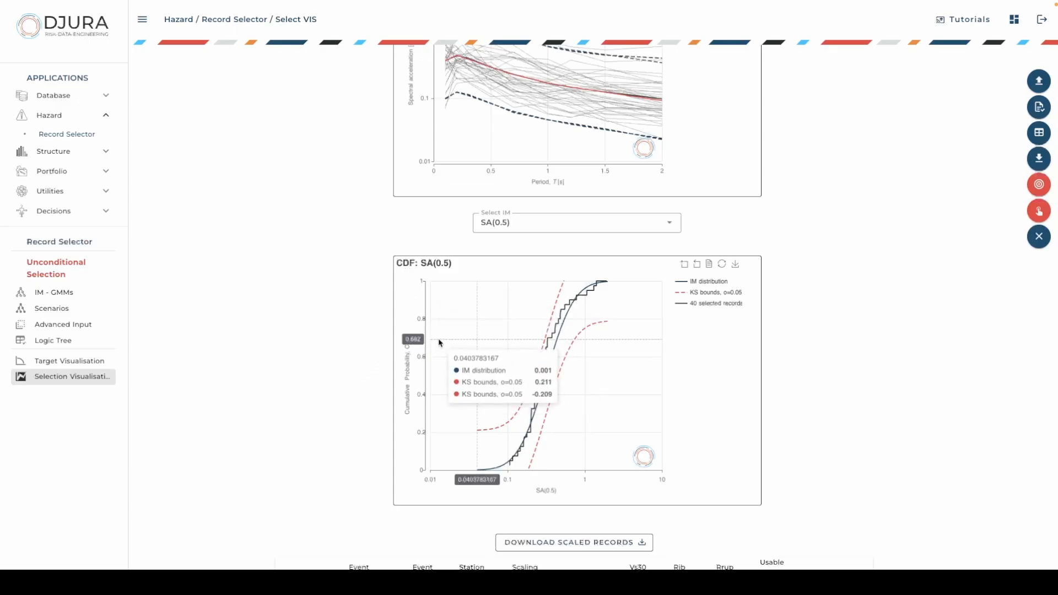
pyautogui.click(587, 226)
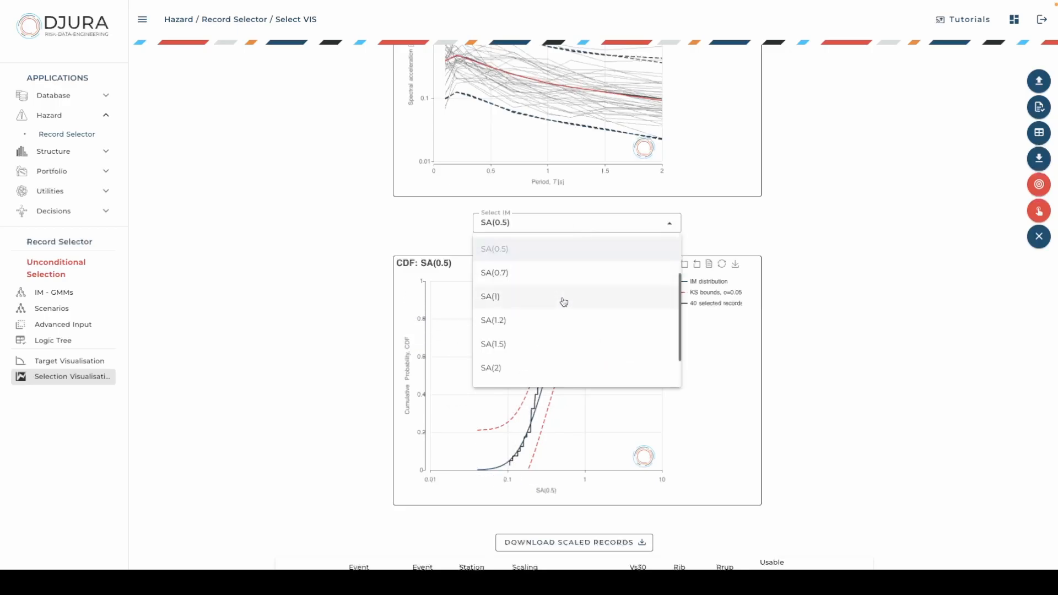
pyautogui.scroll(3, 563, 301)
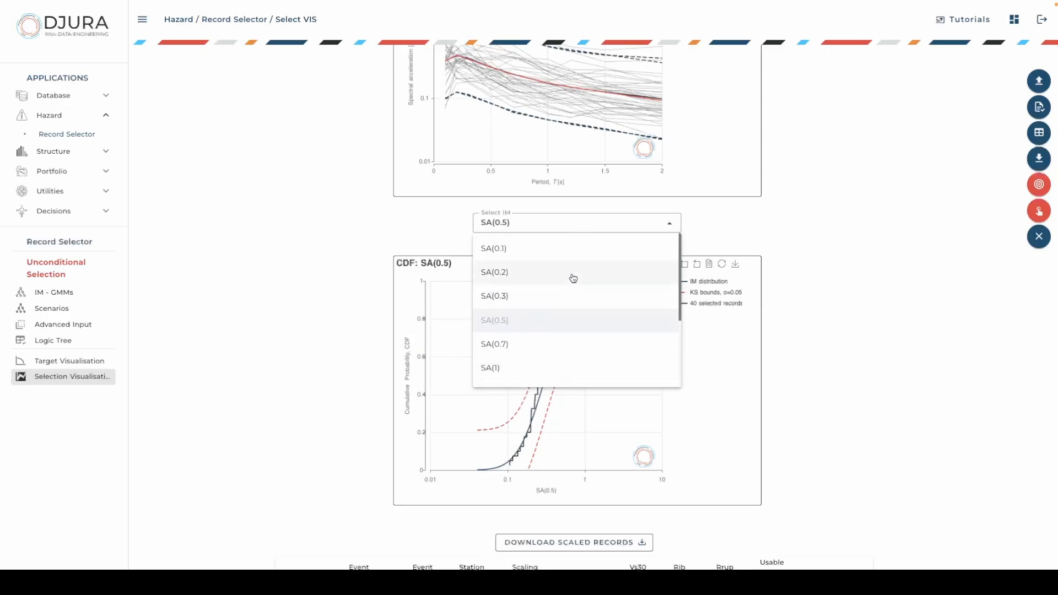
pyautogui.click(571, 274)
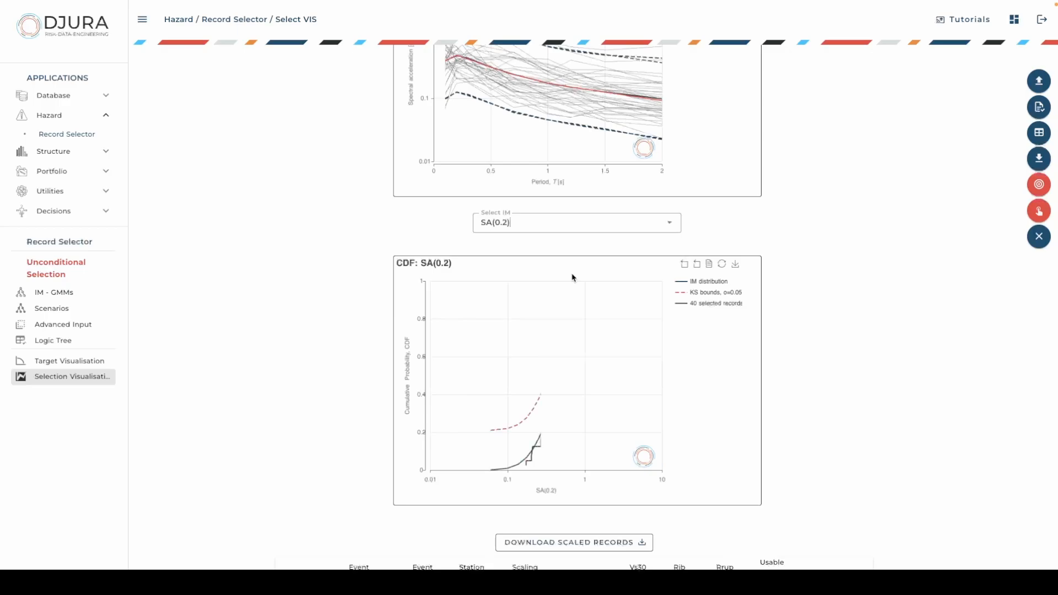
# - Examine the CDF plot for SA(1), and browse the other intensity measures without choosing another one
pyautogui.click(609, 222)
pyautogui.click(569, 341)
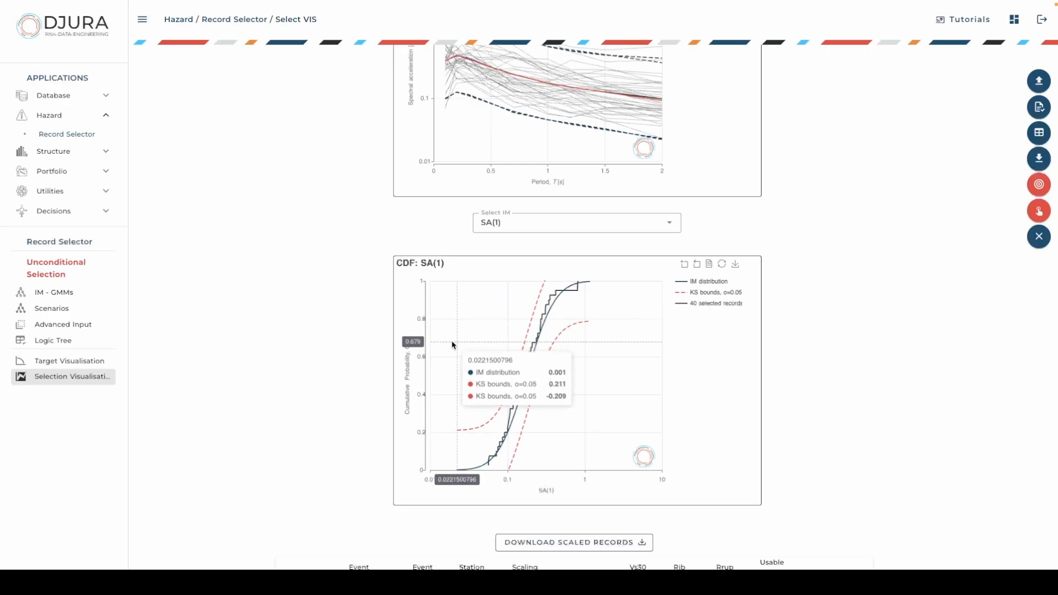
pyautogui.click(555, 226)
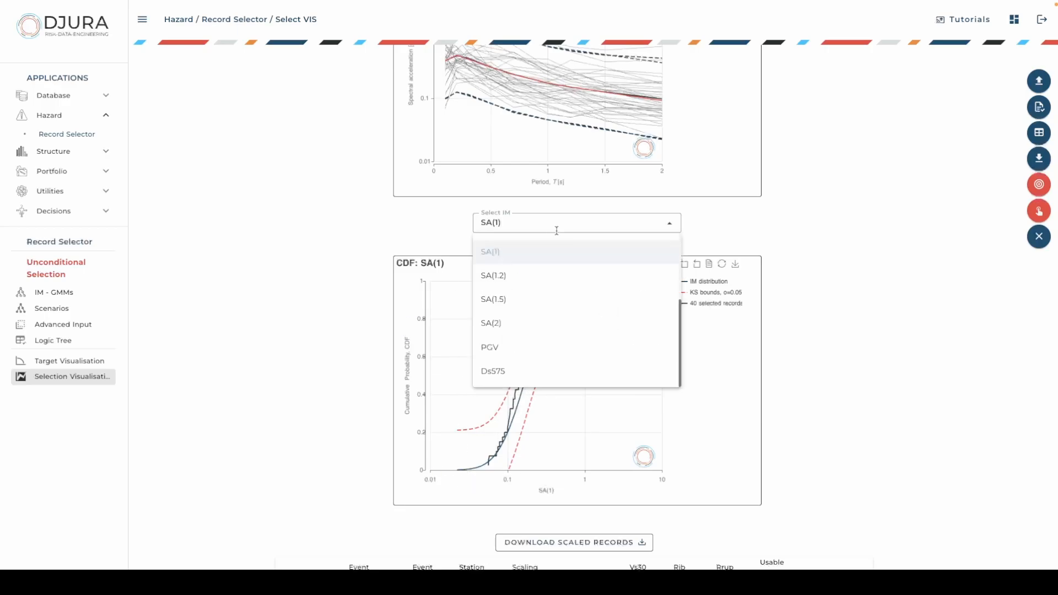
pyautogui.scroll(2, 549, 276)
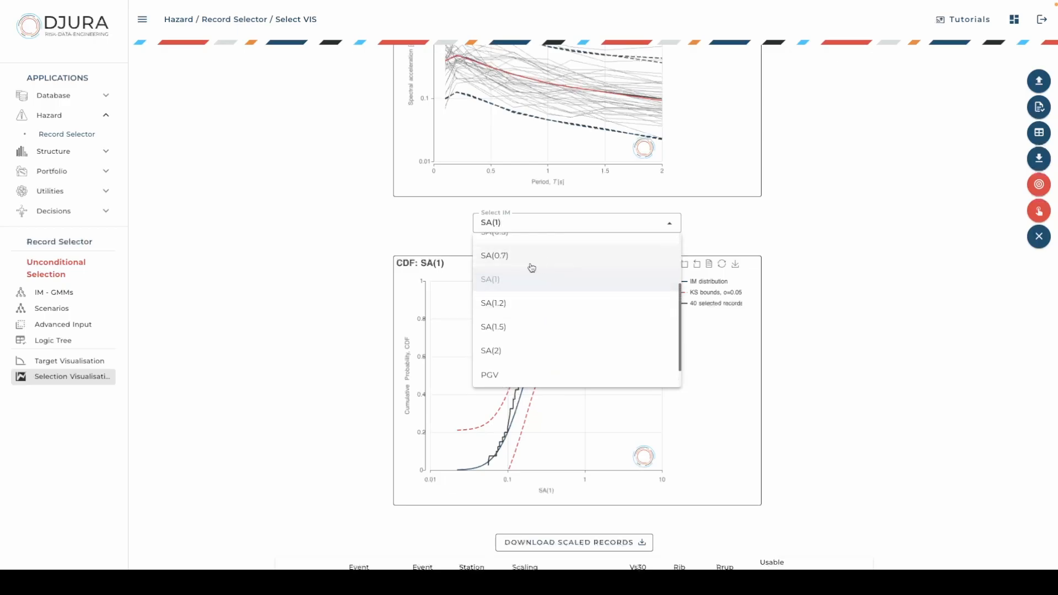
pyautogui.click(324, 309)
pyautogui.scroll(1, 324, 309)
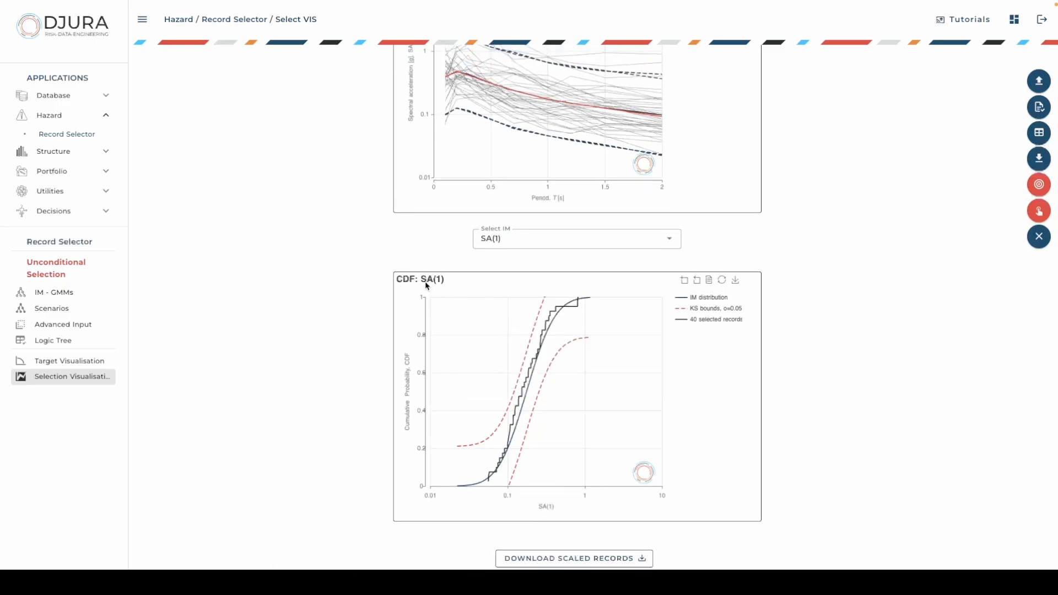
# - Inspect the SA selection plot's median and percentile values at a period of 1 s, and switch the CDF plot to SA(1.2)
pyautogui.scroll(1, 491, 285)
pyautogui.moveTo(550, 163)
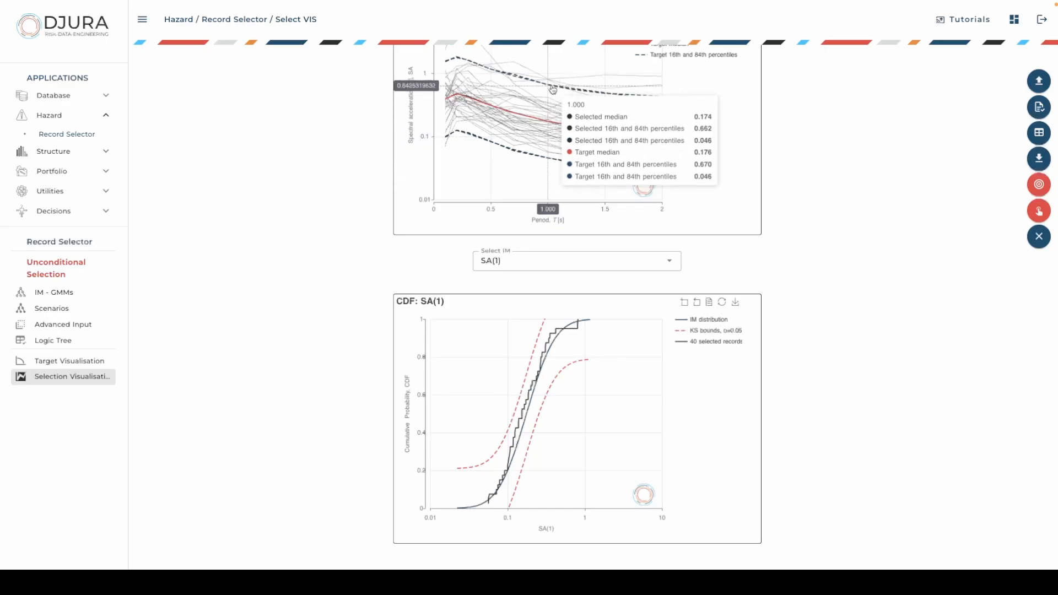
pyautogui.scroll(-1, 369, 318)
pyautogui.click(546, 242)
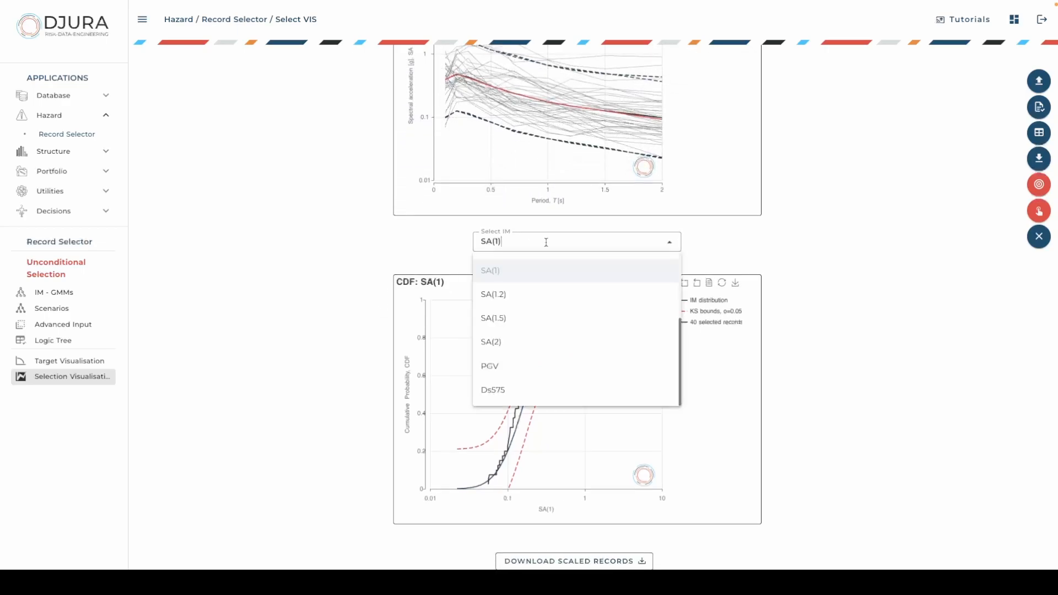
pyautogui.click(530, 299)
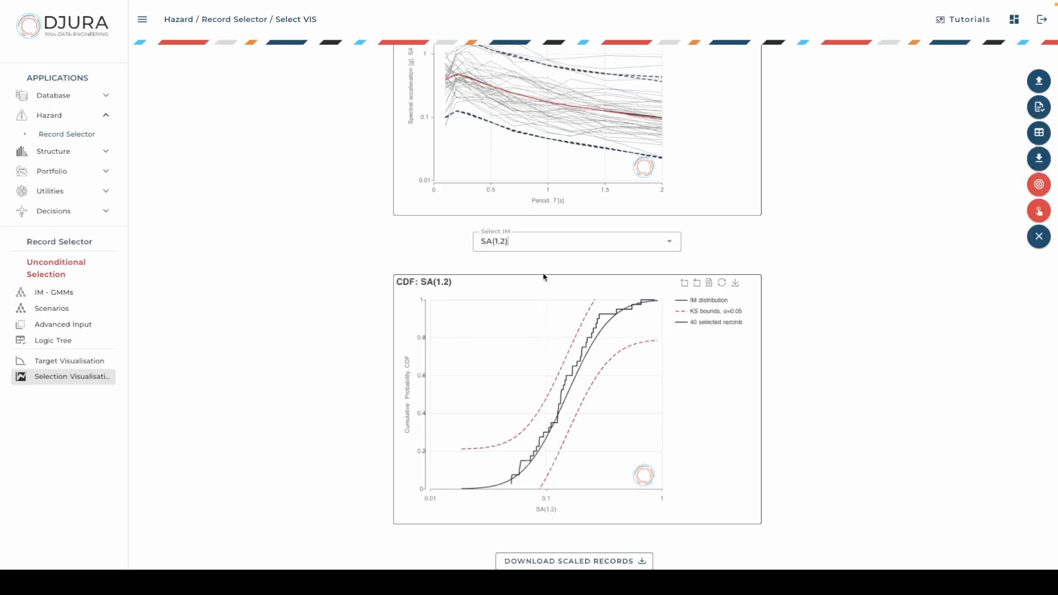
# - Examine the CDF plot of the selected records for PGV, and switch it to Ds575
pyautogui.click(559, 246)
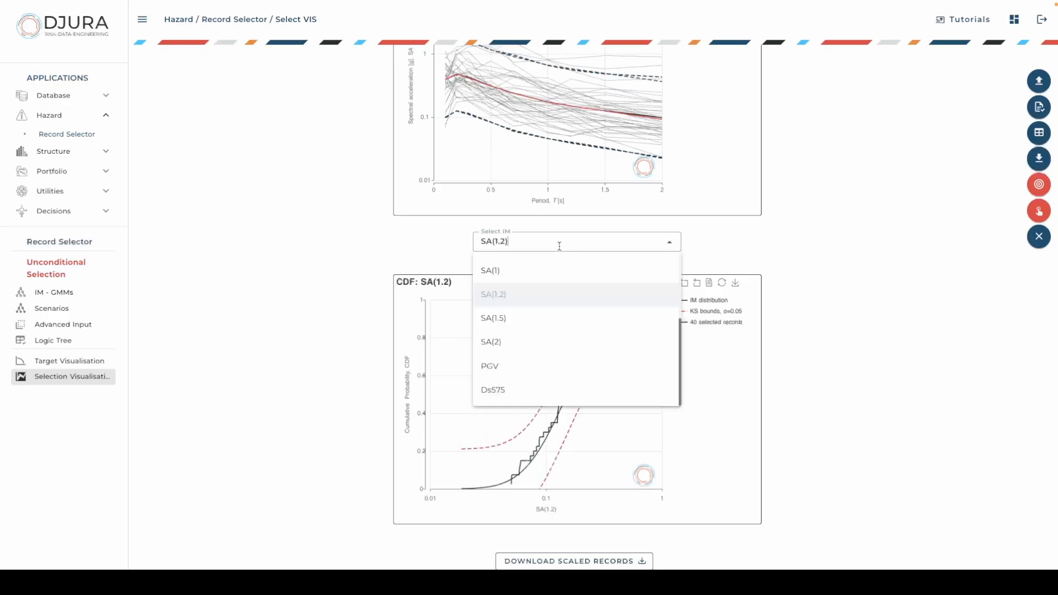
pyautogui.click(536, 366)
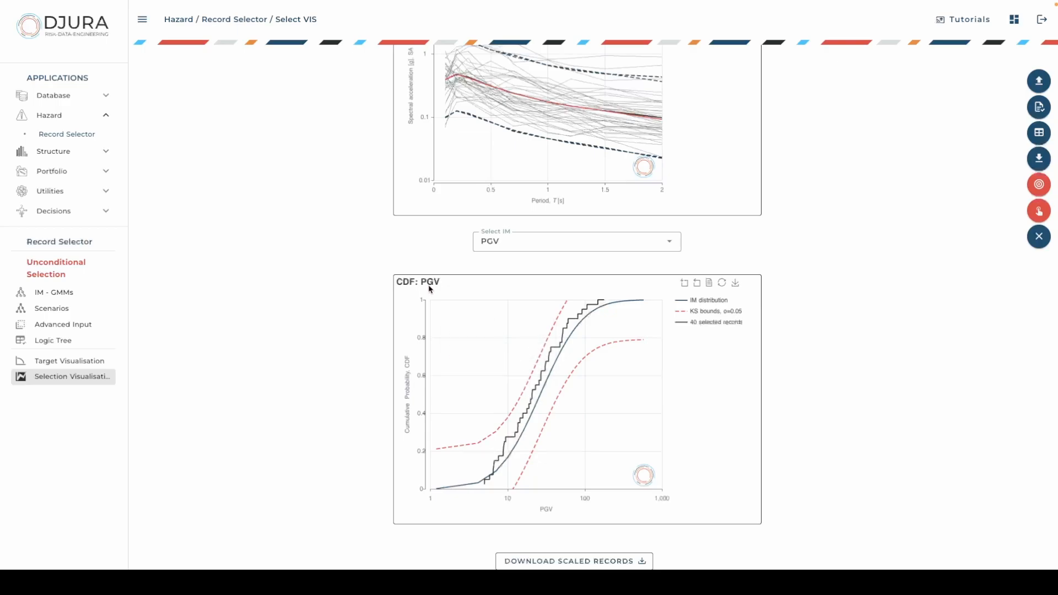
pyautogui.click(533, 243)
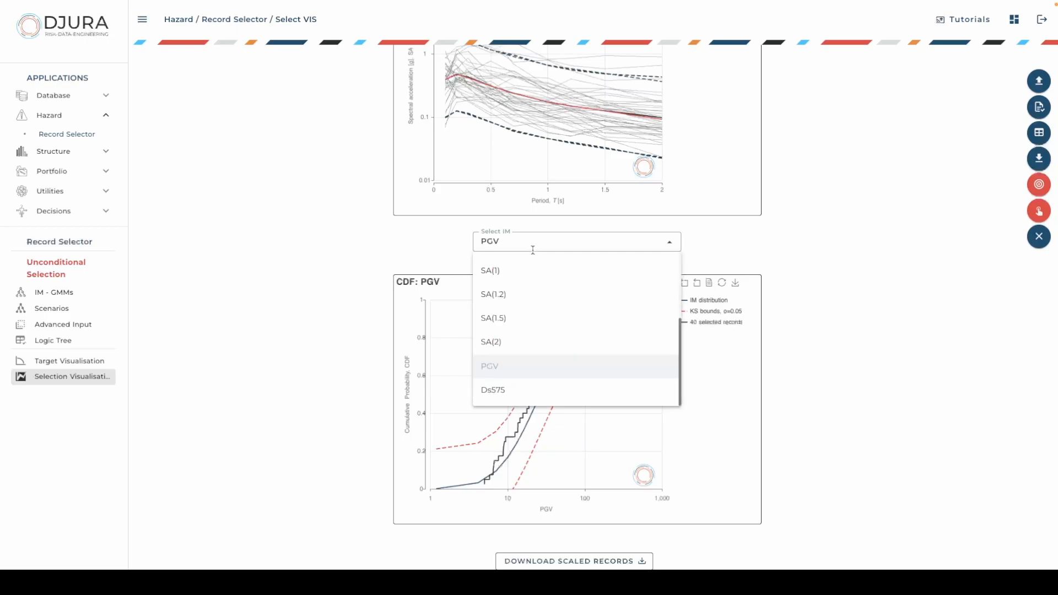
pyautogui.click(497, 391)
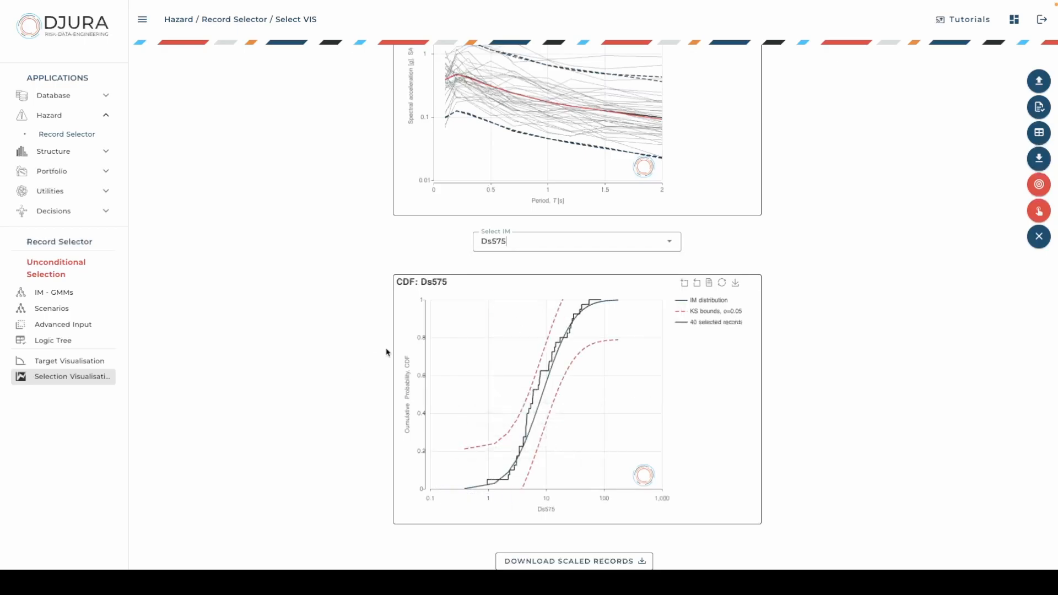
pyautogui.click(596, 246)
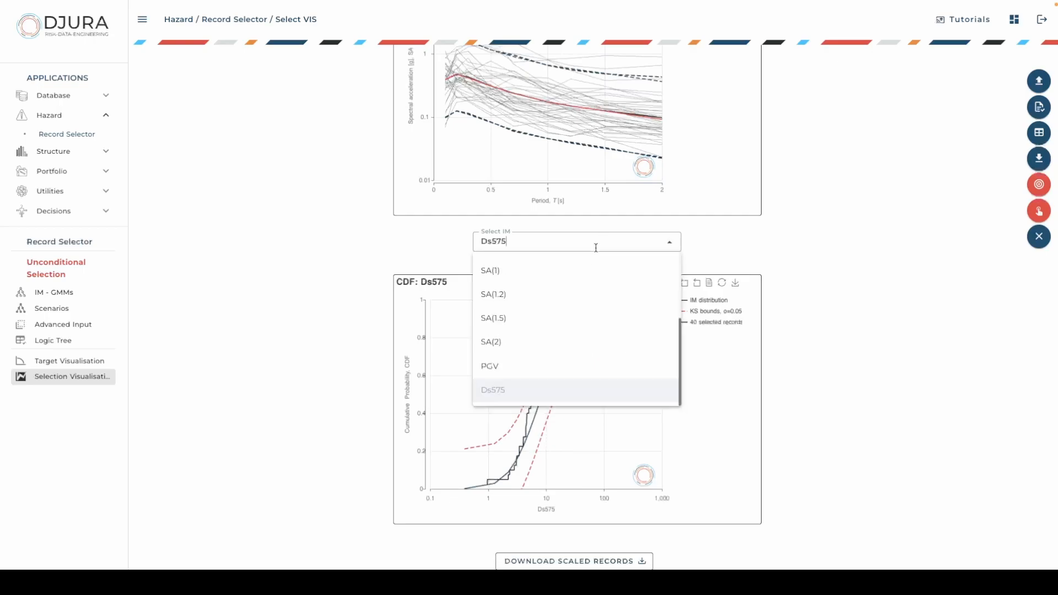
pyautogui.click(797, 250)
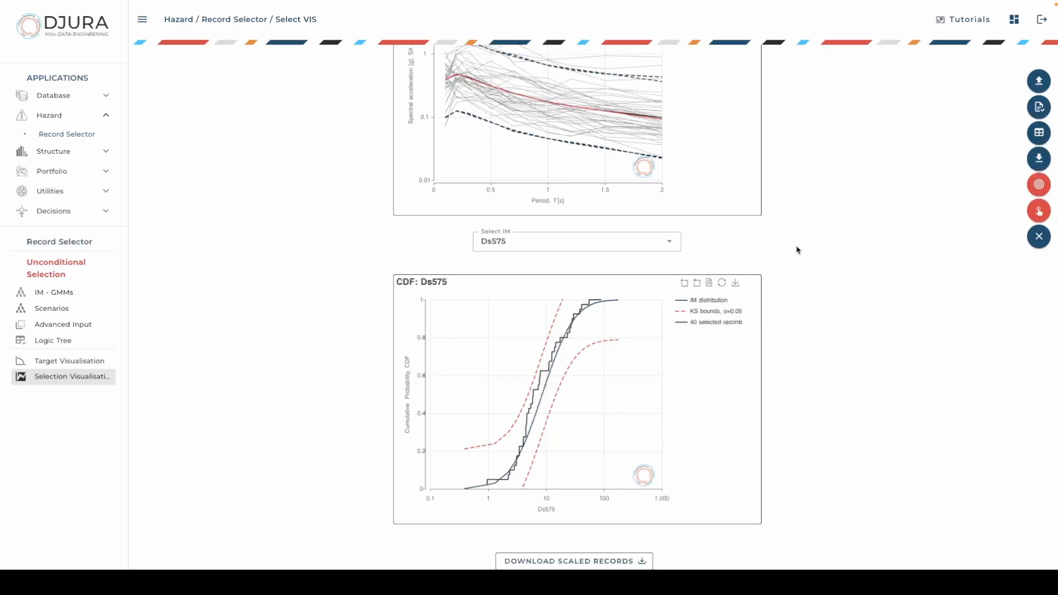
# - Review the plots and the selected records table, and preview the scaled records download without saving
pyautogui.scroll(3, 796, 250)
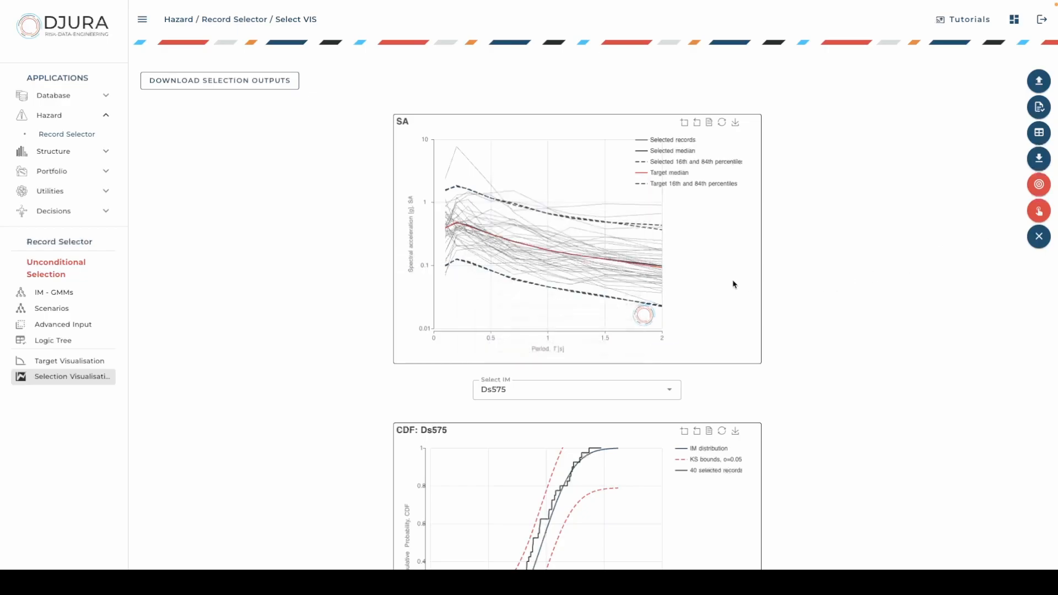
pyautogui.scroll(-3, 799, 213)
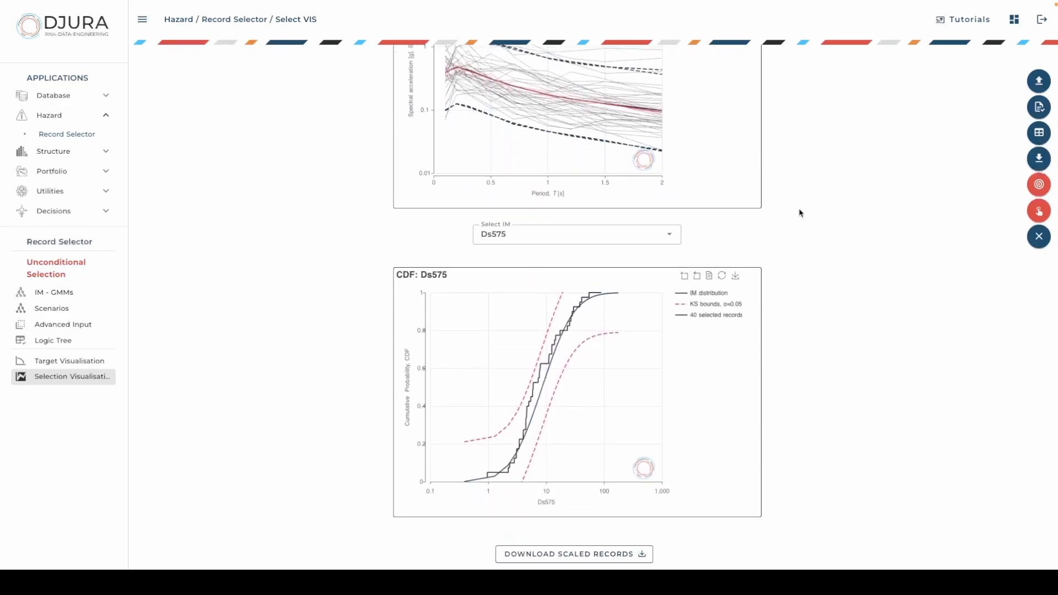
pyautogui.scroll(-6, 800, 212)
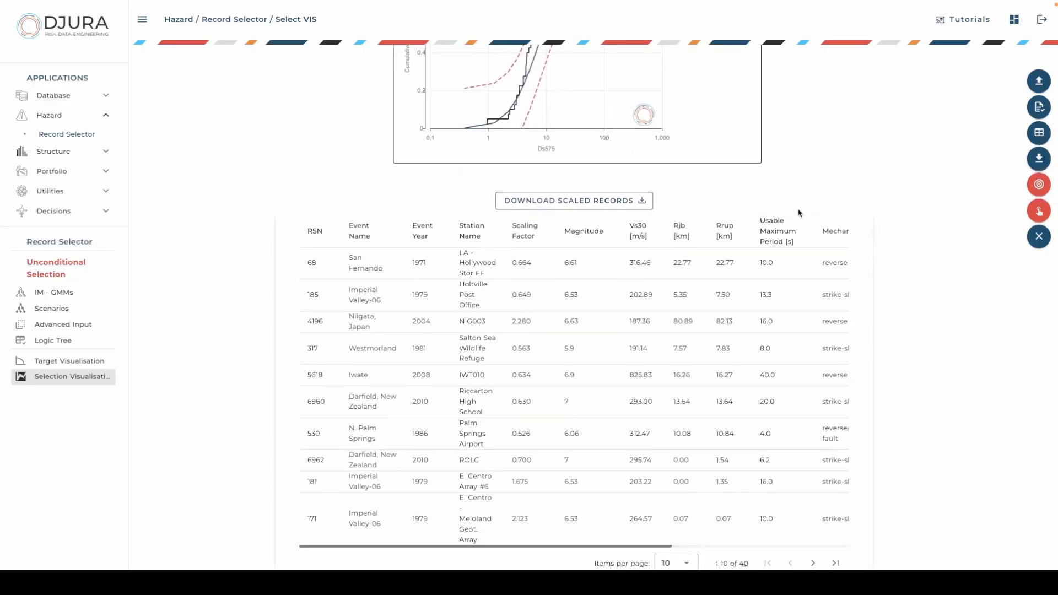
pyautogui.click(570, 210)
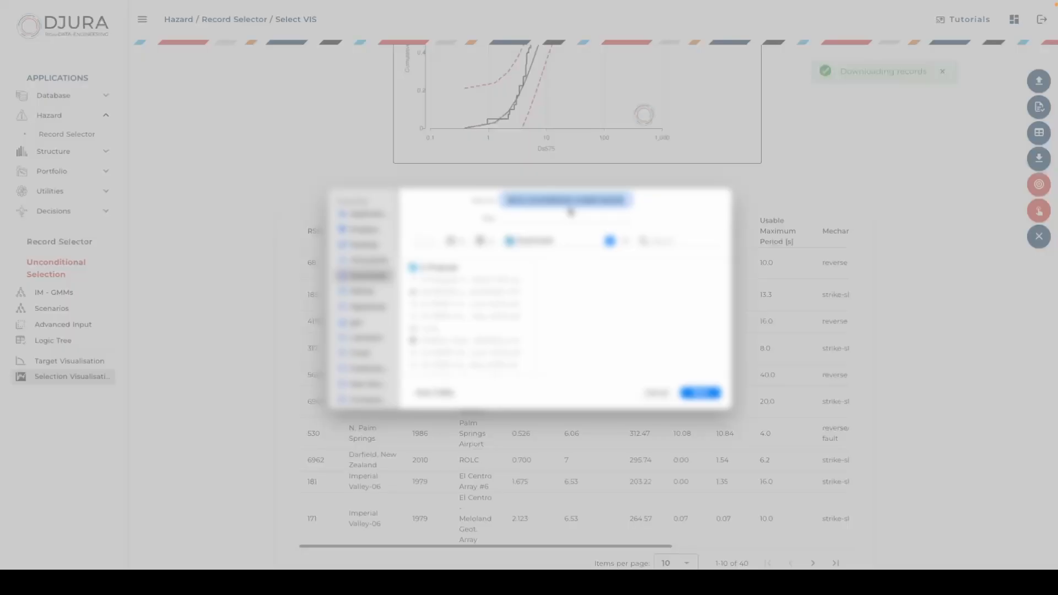
pyautogui.click(654, 397)
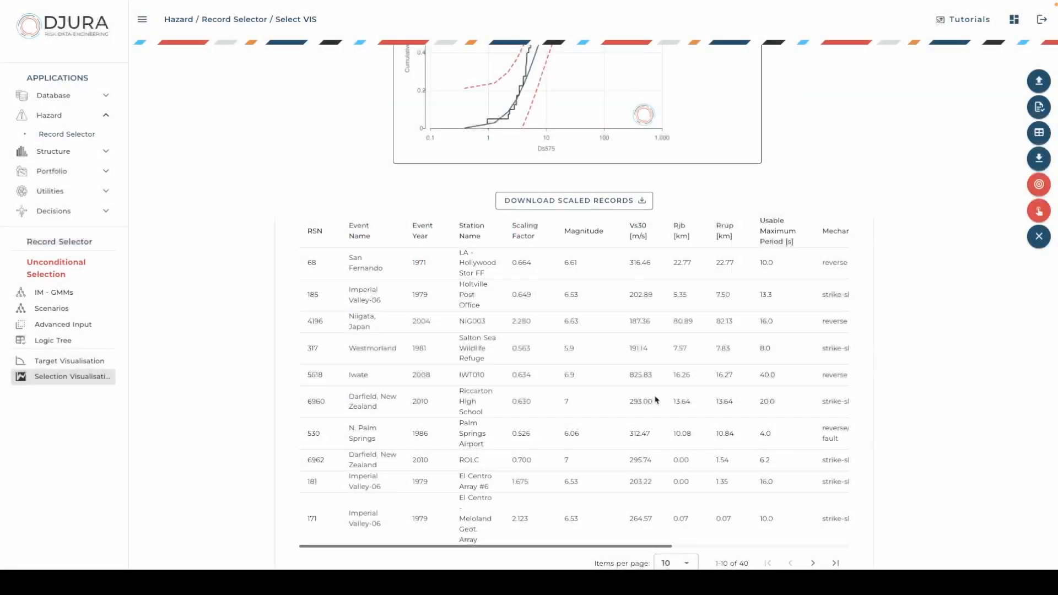
pyautogui.scroll(10, 947, 348)
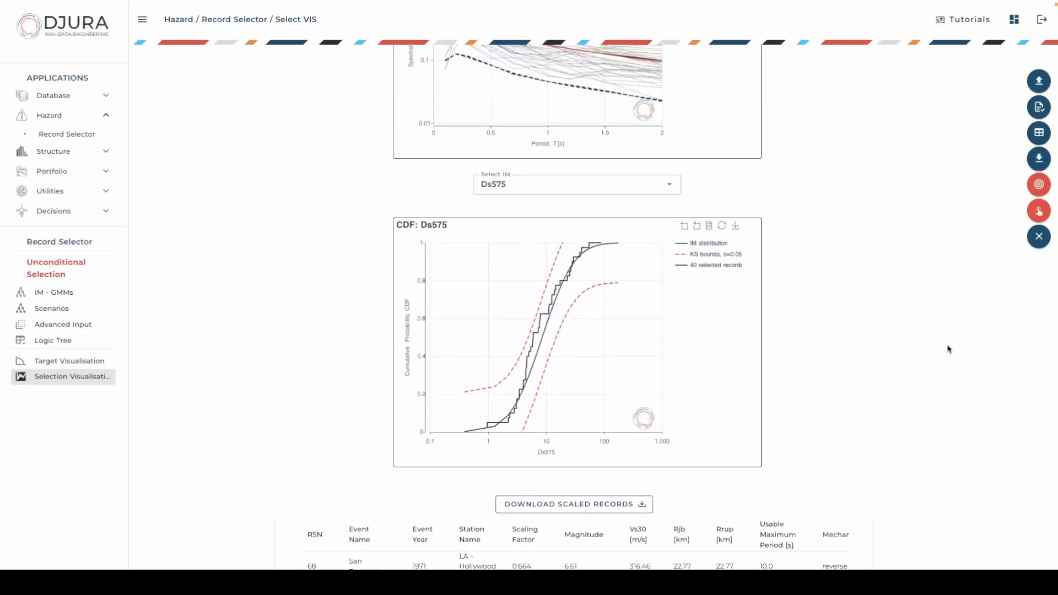